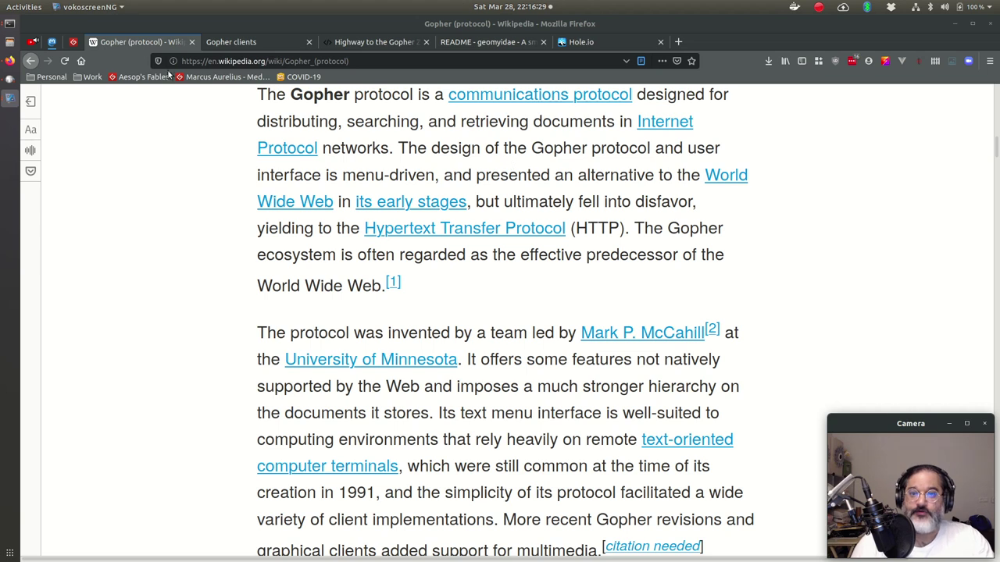
Switch to the pinned Mastodon tab and scroll down through the recent notifications.
click(52, 41)
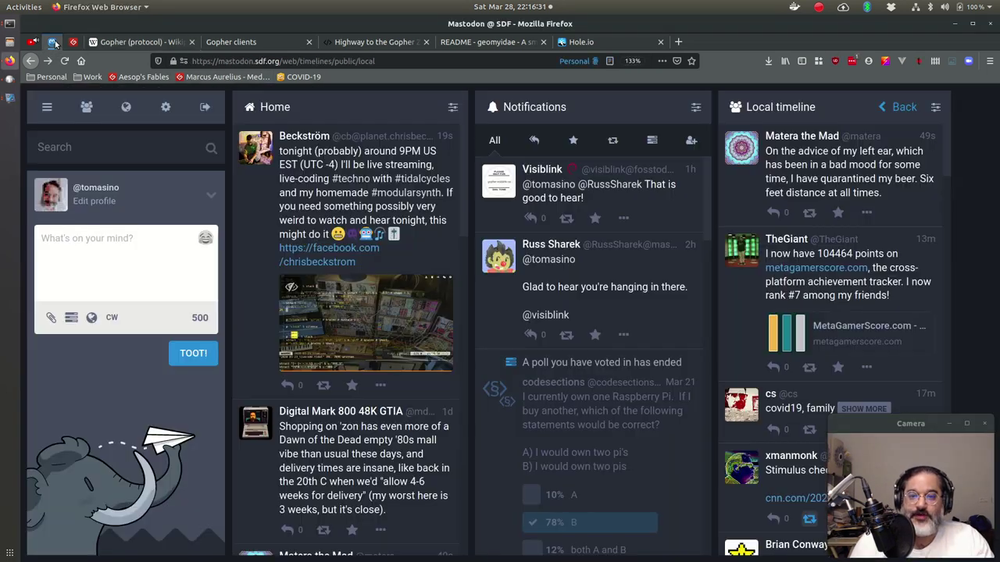
scroll(610, 201, down, 10)
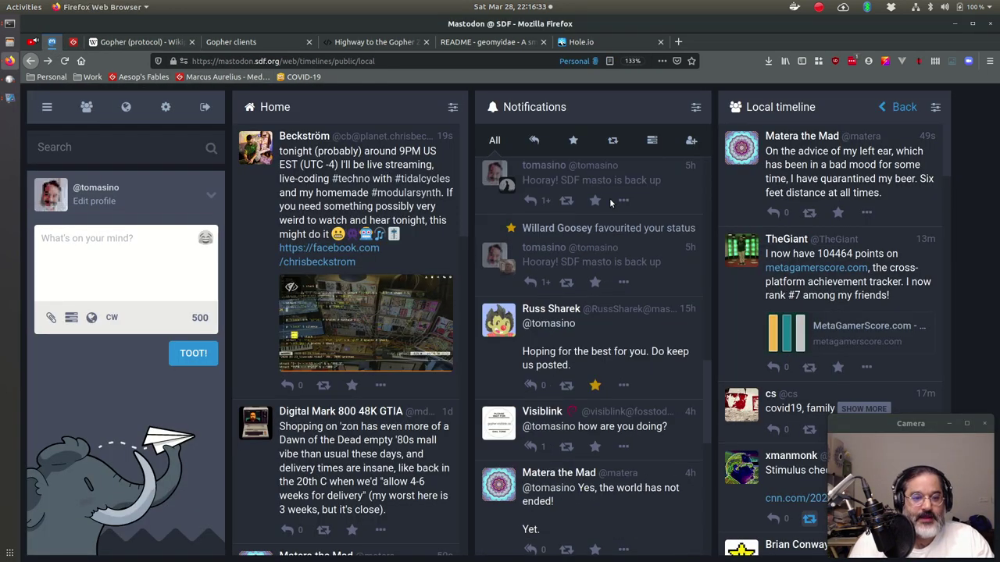
scroll(610, 202, down, 10)
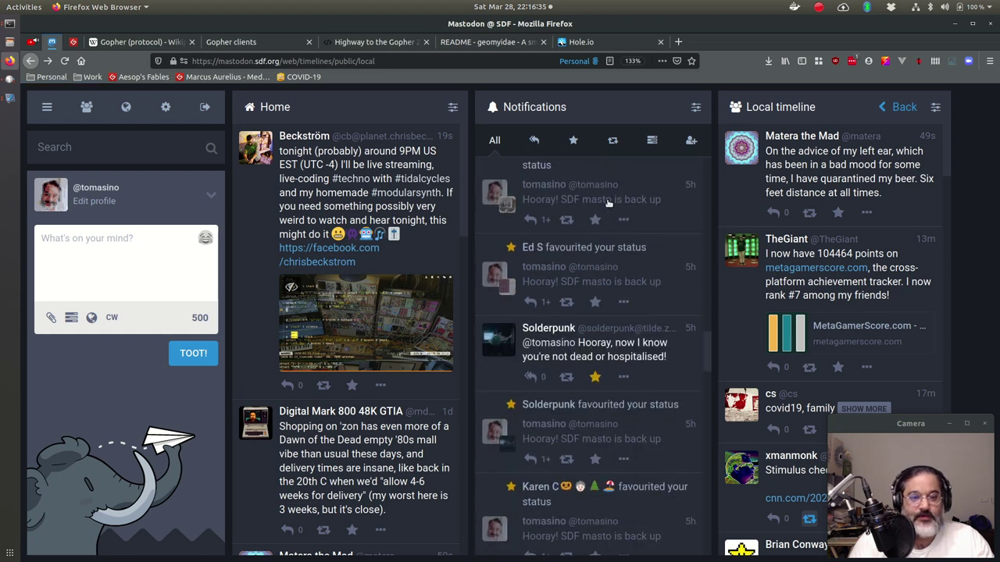
scroll(607, 200, down, 6)
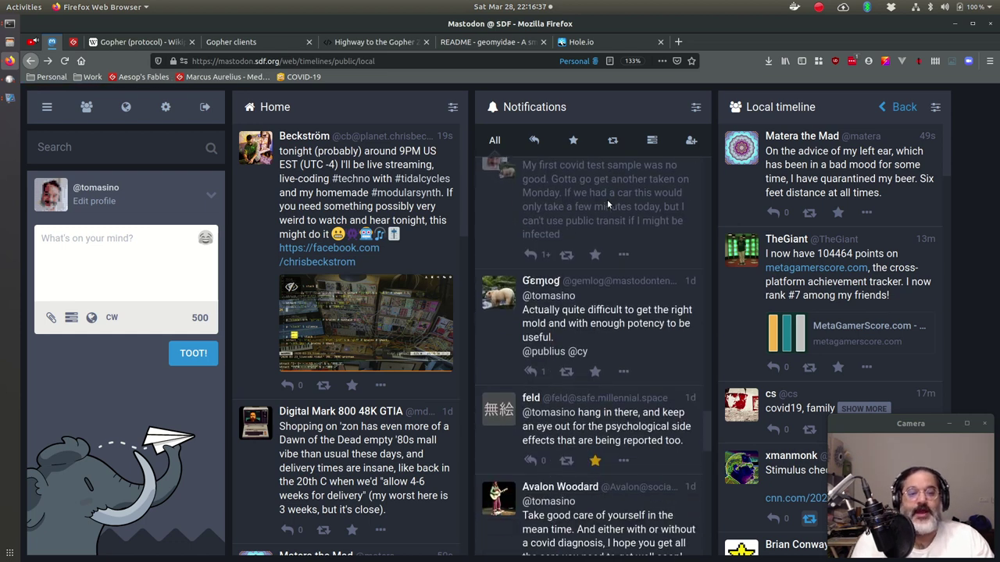
scroll(607, 201, down, 4)
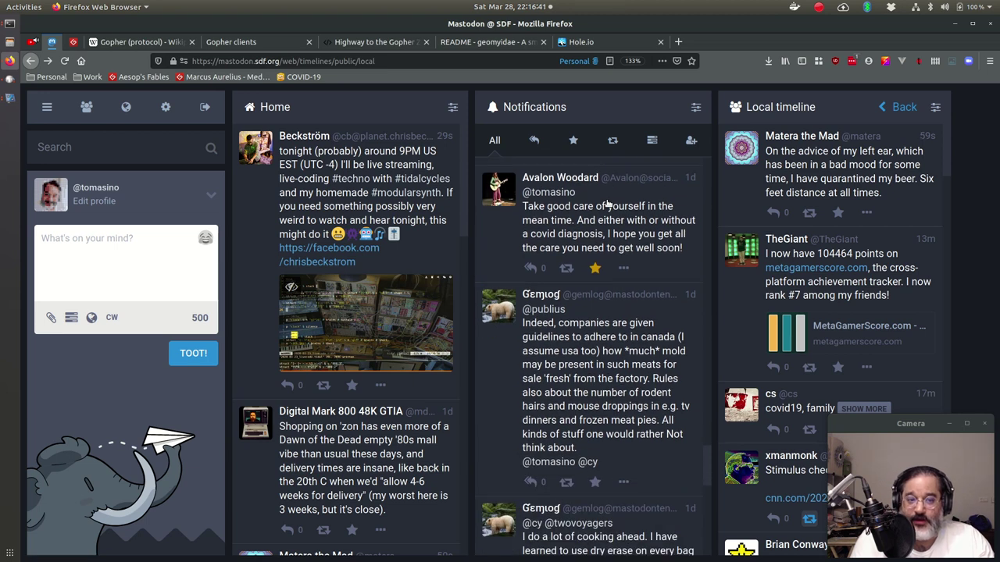
scroll(607, 203, down, 8)
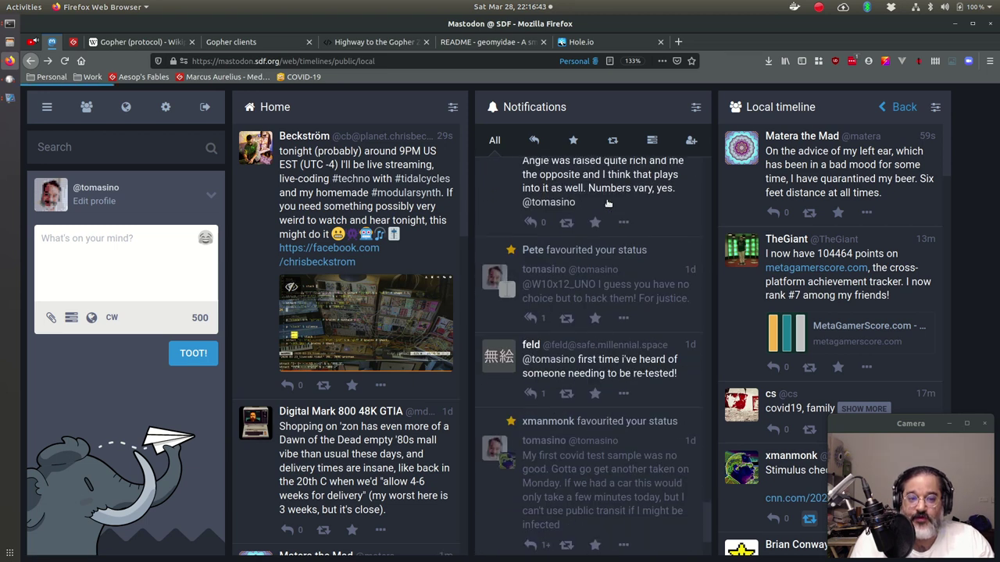
scroll(607, 203, down, 8)
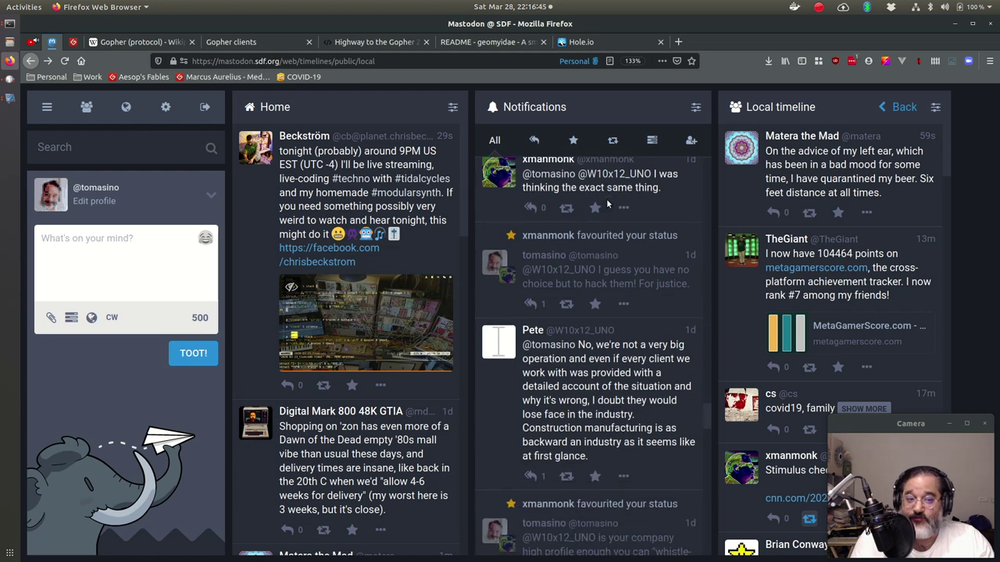
scroll(606, 203, down, 8)
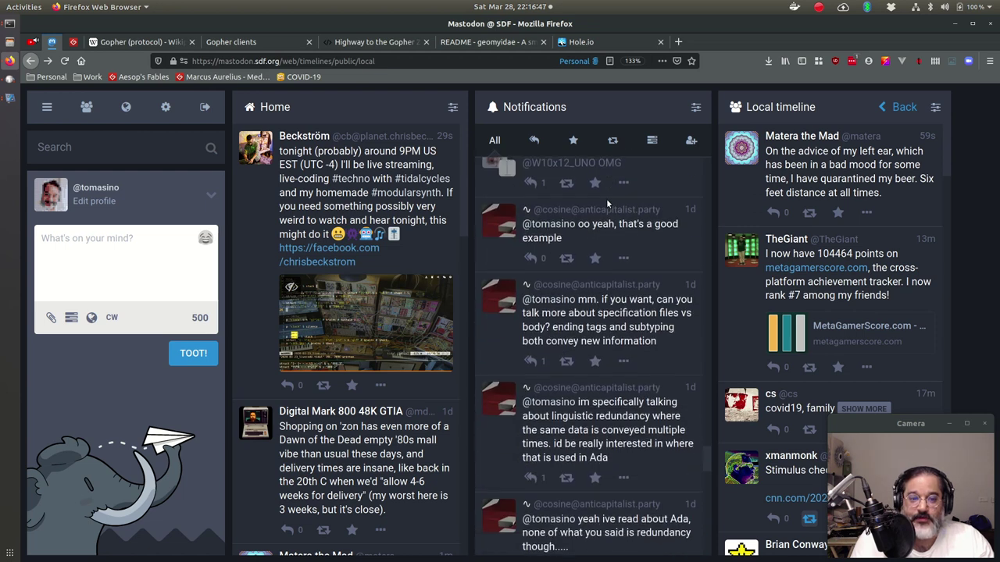
scroll(607, 198, down, 3)
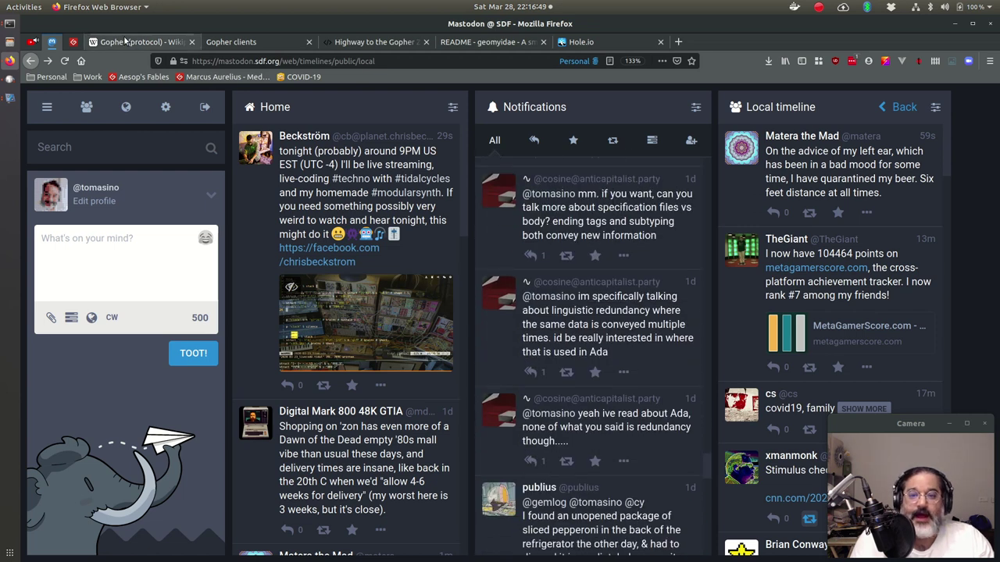
middle_click(53, 43)
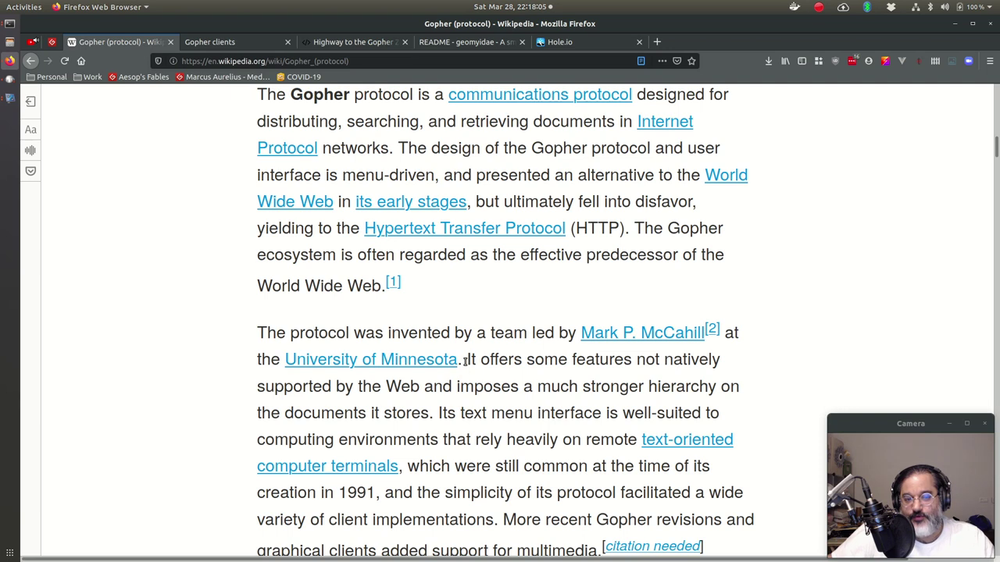
drag(466, 362, 278, 363)
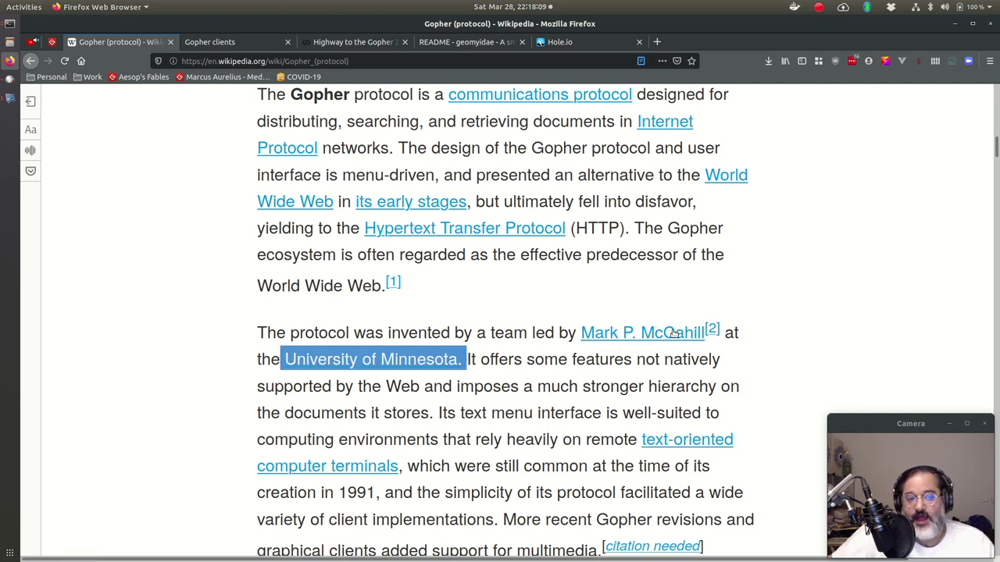
click(578, 378)
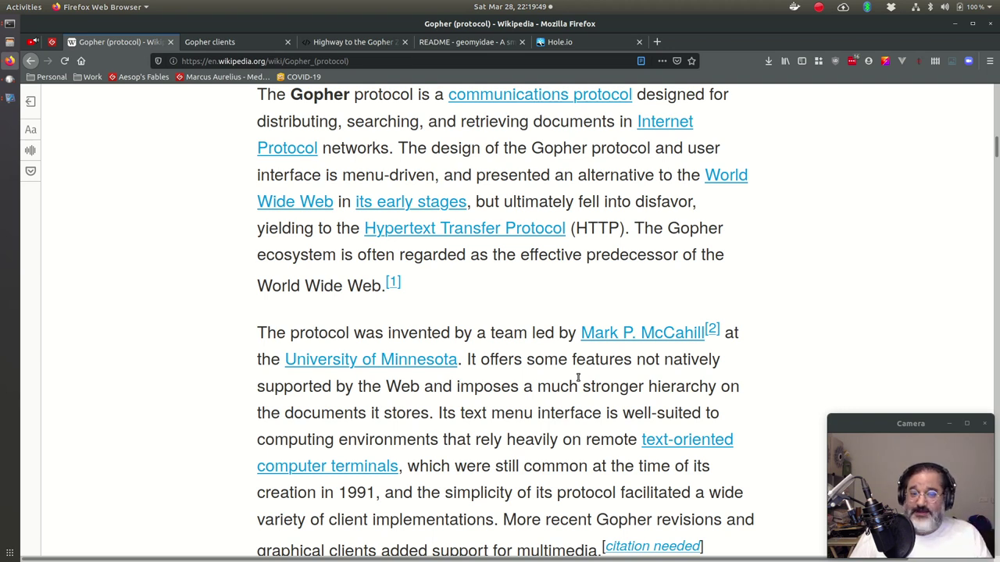
Run 'lynx gopher://gopher.black' in the terminal's left tmux pane.
key(alt+Tab)
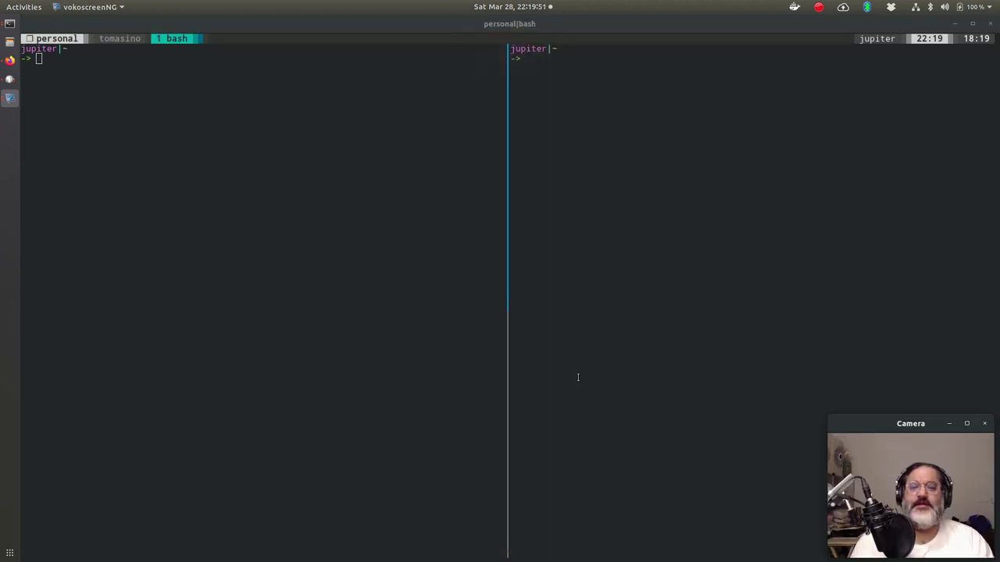
click(421, 278)
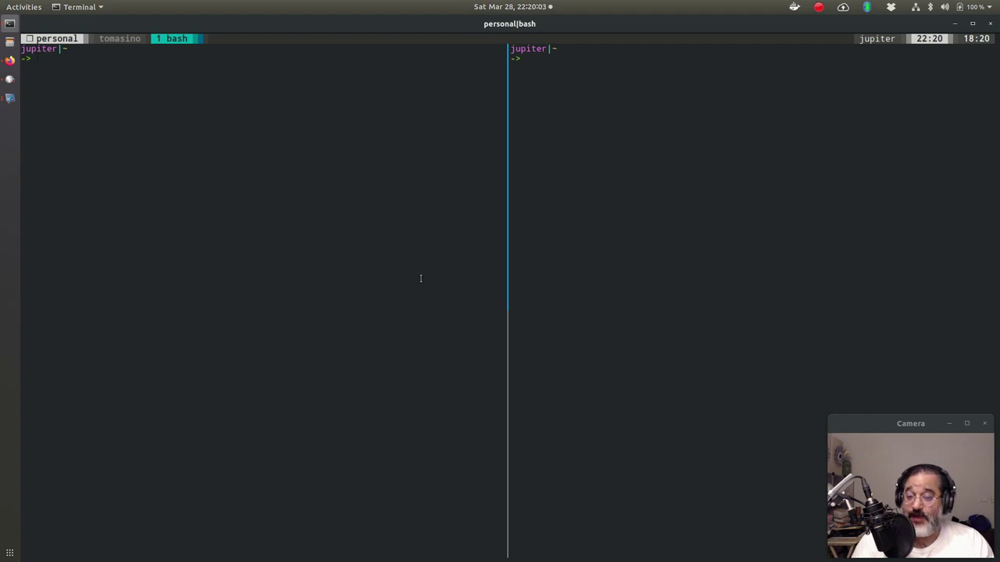
text(lynx)
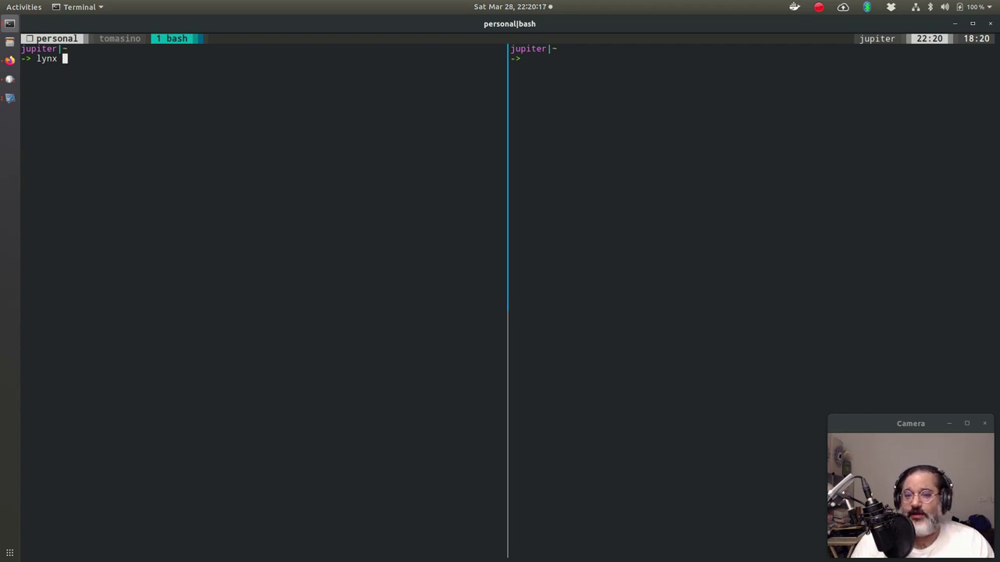
text(gopher:)
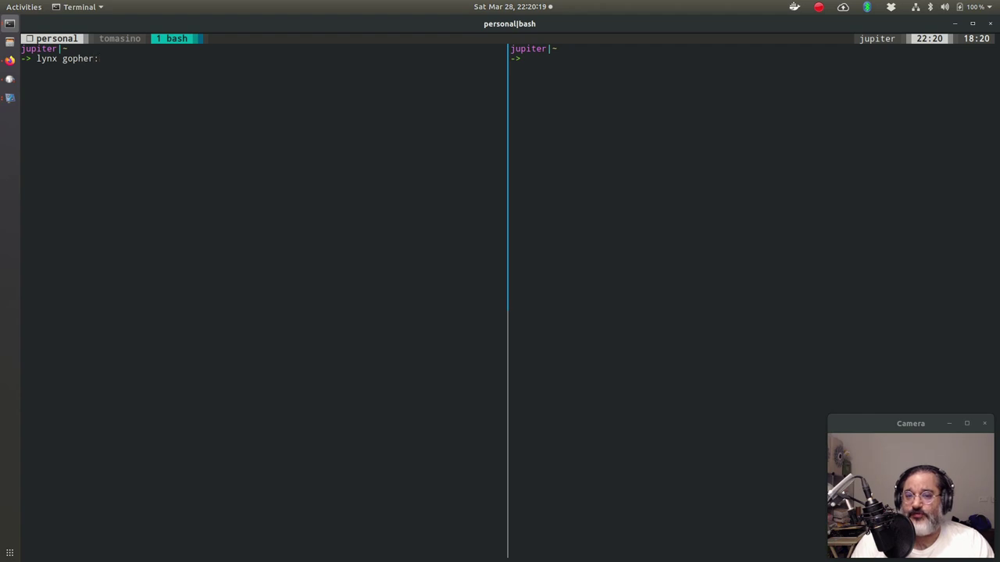
text(//)
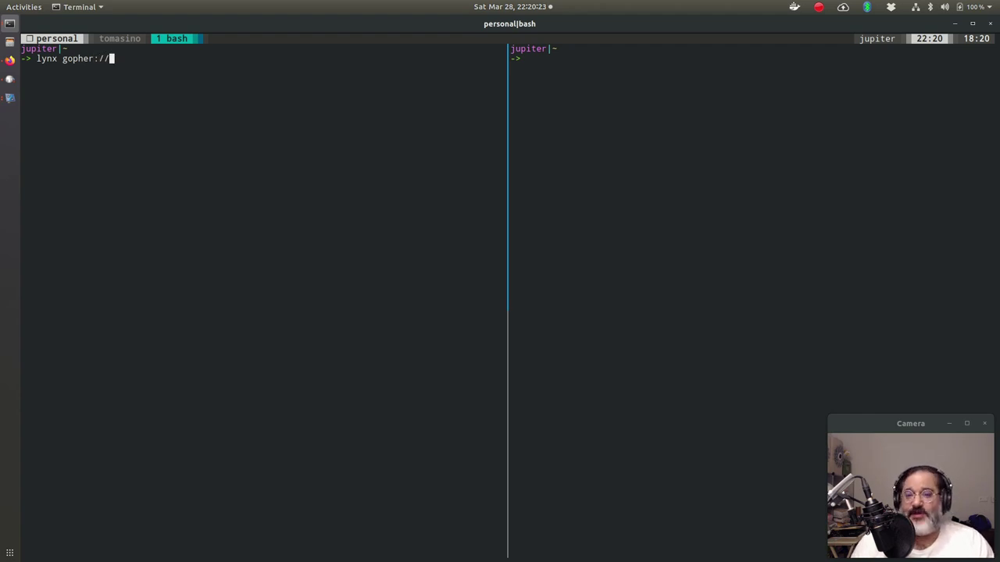
text(gopher.black)
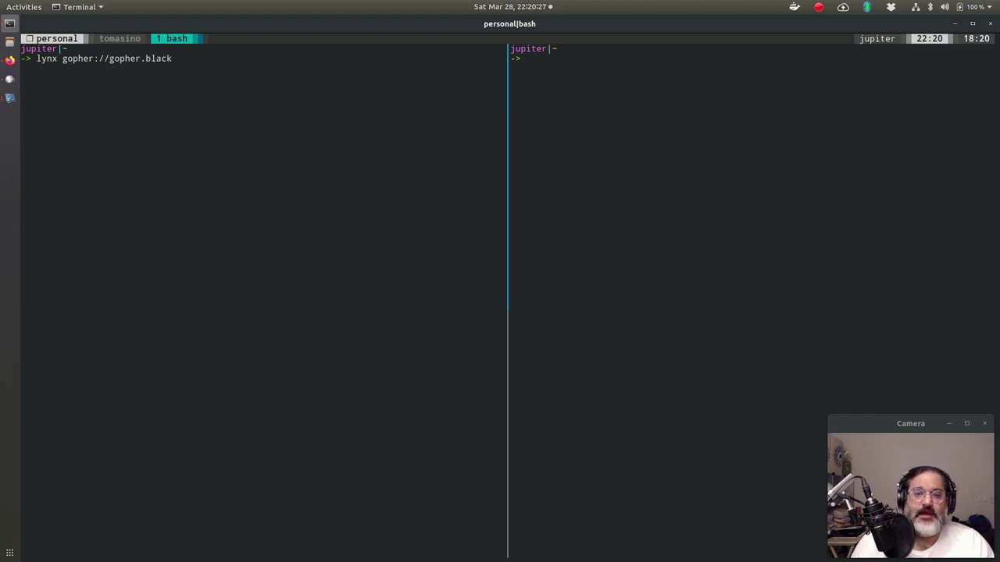
key(Return)
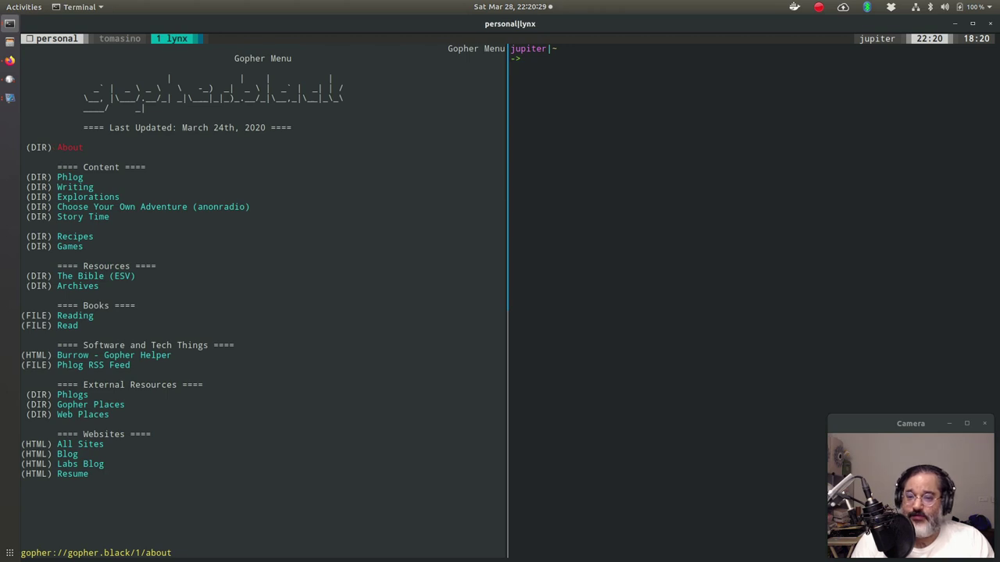
Browse the gopher.black menu links from Phlog to All Sites, then open the About page.
key(Down)
key(Down)
key(Down)
key(Down)
key(Down)
key(Down)
key(Down)
key(Down)
key(Down)
key(Down)
key(Down)
key(Down)
key(Down)
key(Down)
key(Down)
key(Down)
key(Down)
key(Down)
key(Down)
key(Up)
key(Up)
key(Up)
key(Up)
key(Up)
key(Up)
key(Up)
key(Up)
key(Up)
key(Up)
key(Up)
key(Up)
key(Up)
key(Up)
key(Up)
key(Up)
key(Up)
key(Up)
key(Up)
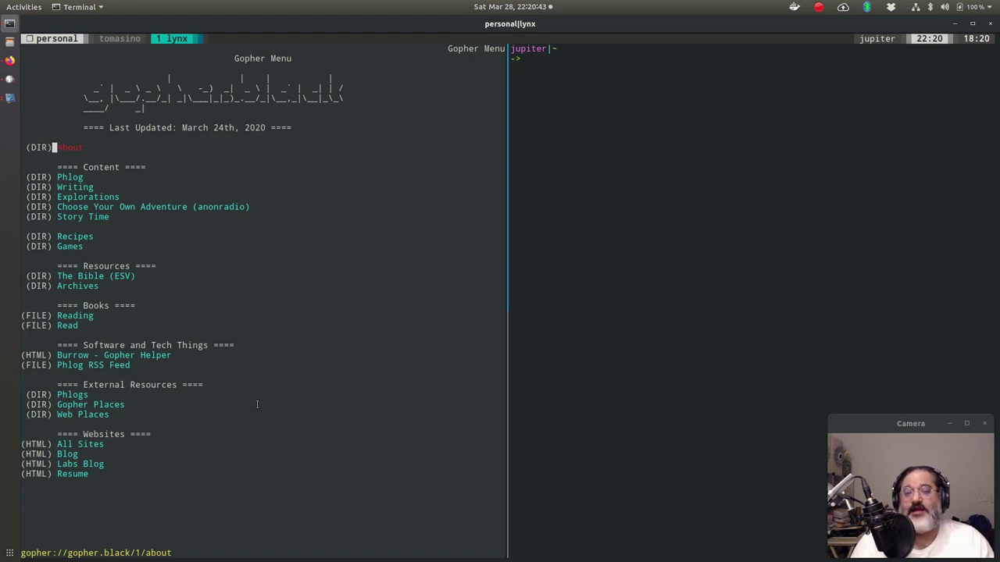
key(Down)
key(Up)
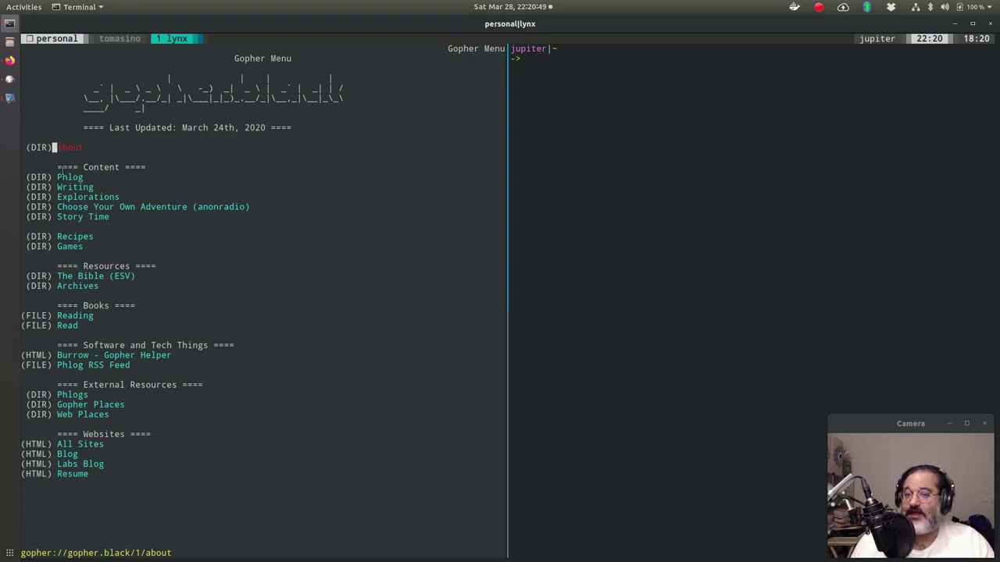
key(Down)
key(Down)
key(Down)
key(Down)
key(Down)
key(Down)
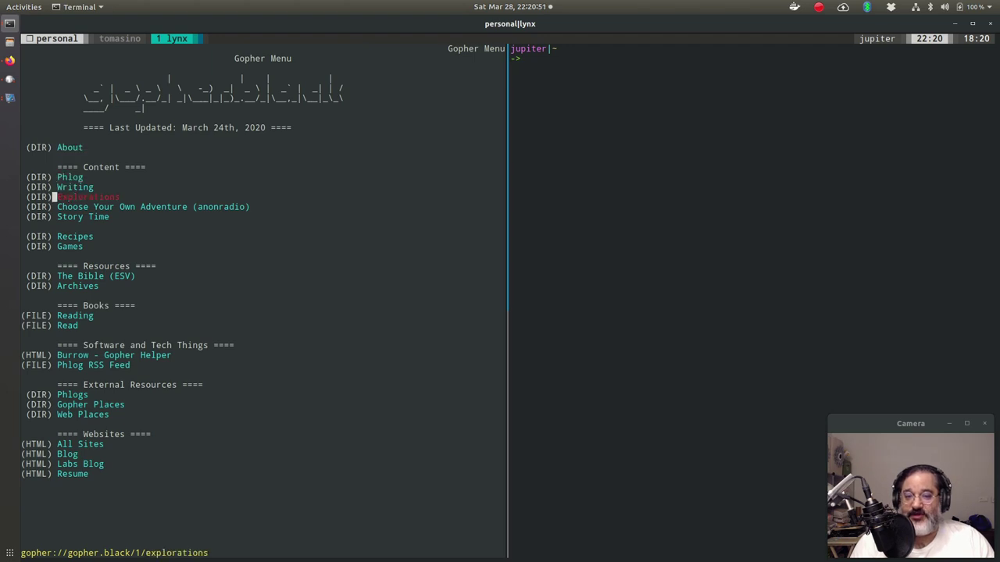
key(Down)
key(Down)
key(Down)
key(Down)
key(Down)
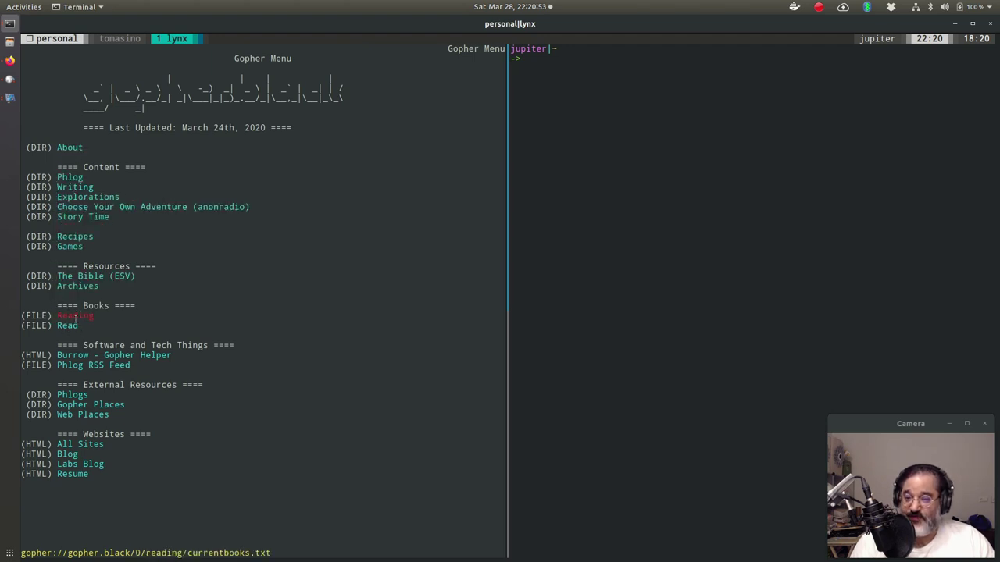
key(Down)
key(Down)
key(Up)
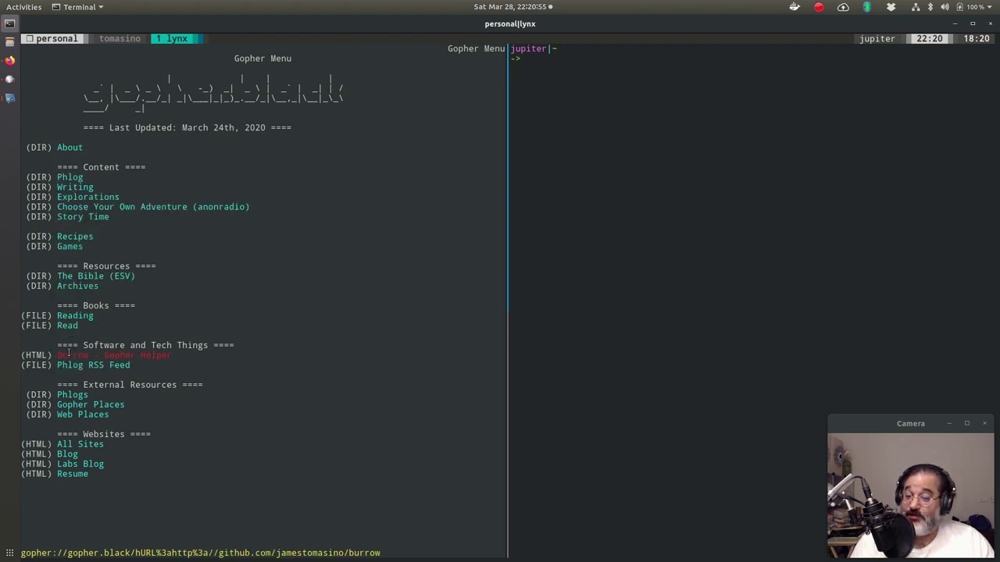
key(Down)
key(Down)
key(Down)
key(Down)
key(Down)
key(Down)
key(Down)
key(Up)
key(Up)
key(Up)
key(Up)
key(Up)
key(Up)
key(Up)
key(Up)
key(Up)
key(Up)
key(Up)
key(Up)
key(Up)
key(Up)
key(Up)
key(Up)
key(Up)
key(Up)
key(Up)
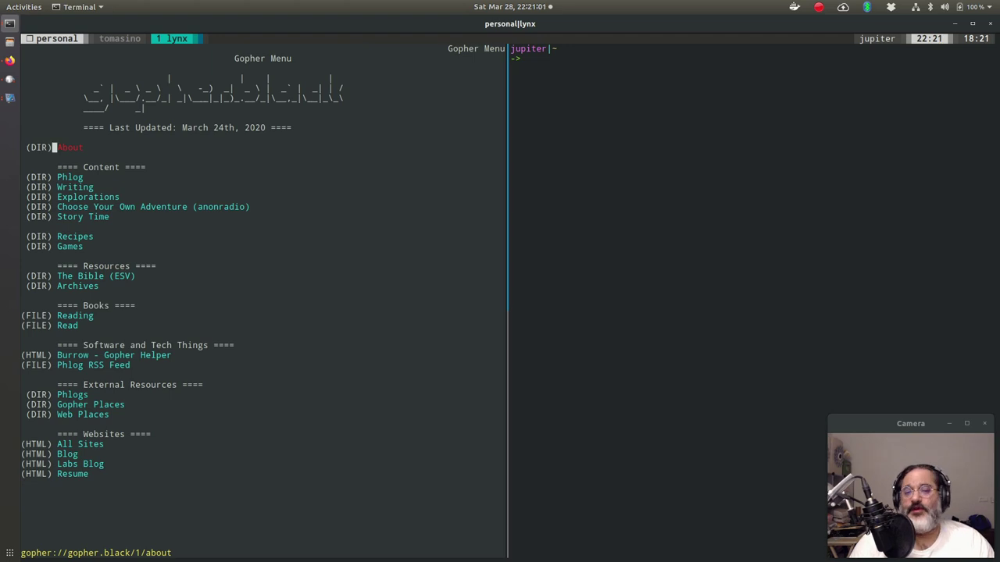
key(Return)
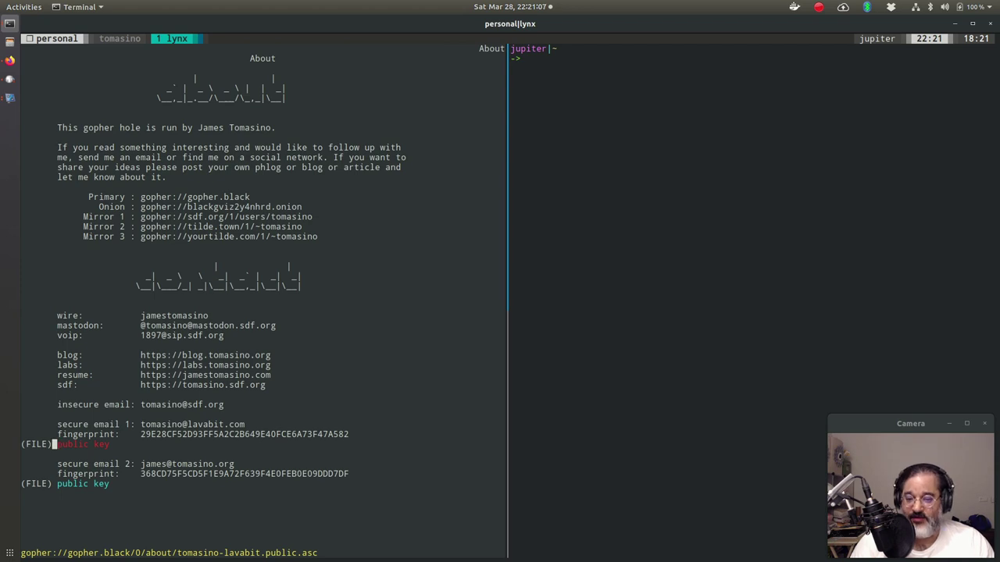
key(Down)
key(Up)
key(Down)
key(Up)
key(Down)
key(Up)
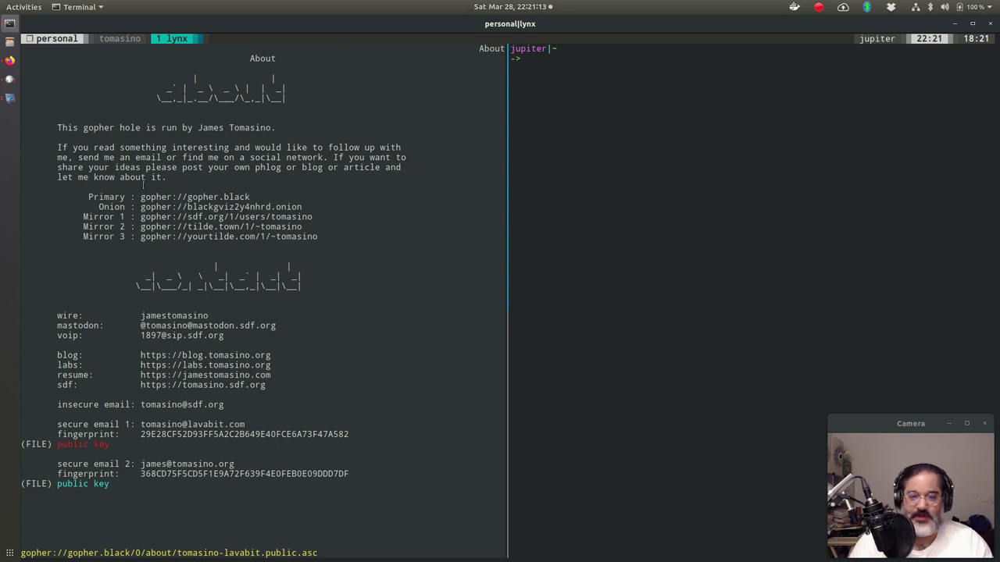
key(Left)
key(Down)
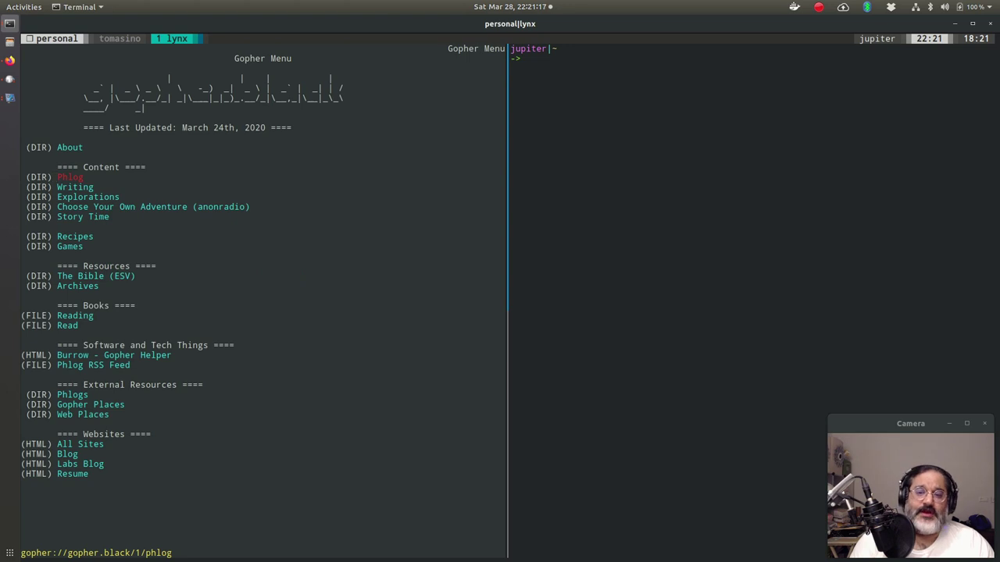
Highlight the Last Updated date line on the gopher.black menu.
key(Down)
key(Down)
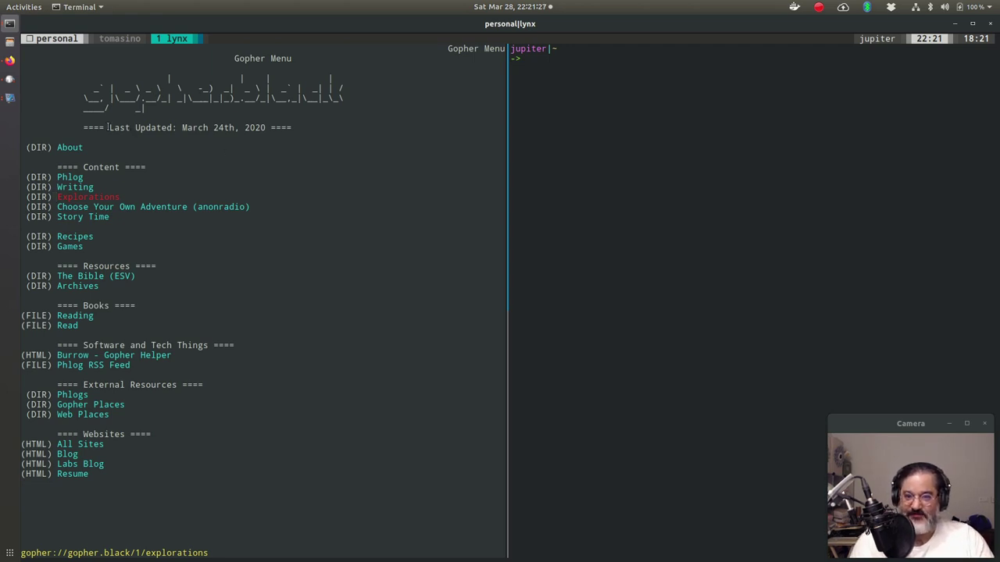
drag(109, 127, 174, 128)
click(175, 128)
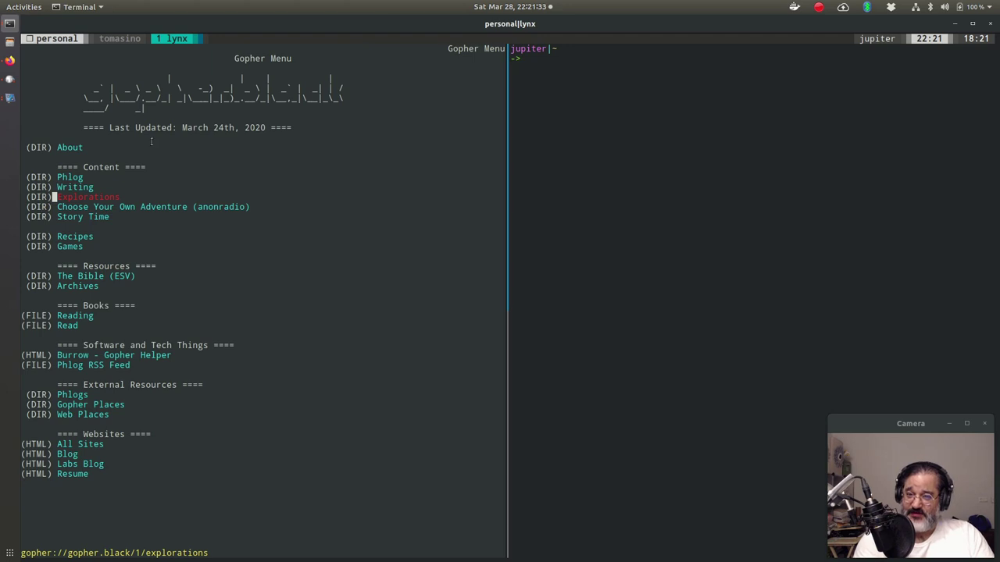
drag(82, 129, 297, 126)
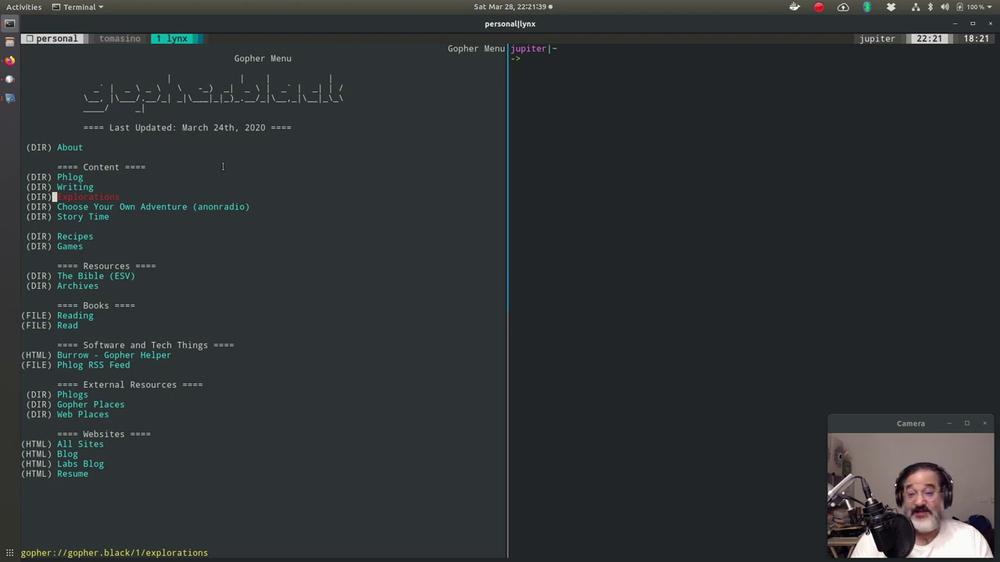
Move from the content links back up to Explorations and open that directory.
key(Down)
key(Down)
key(Down)
key(Up)
key(Up)
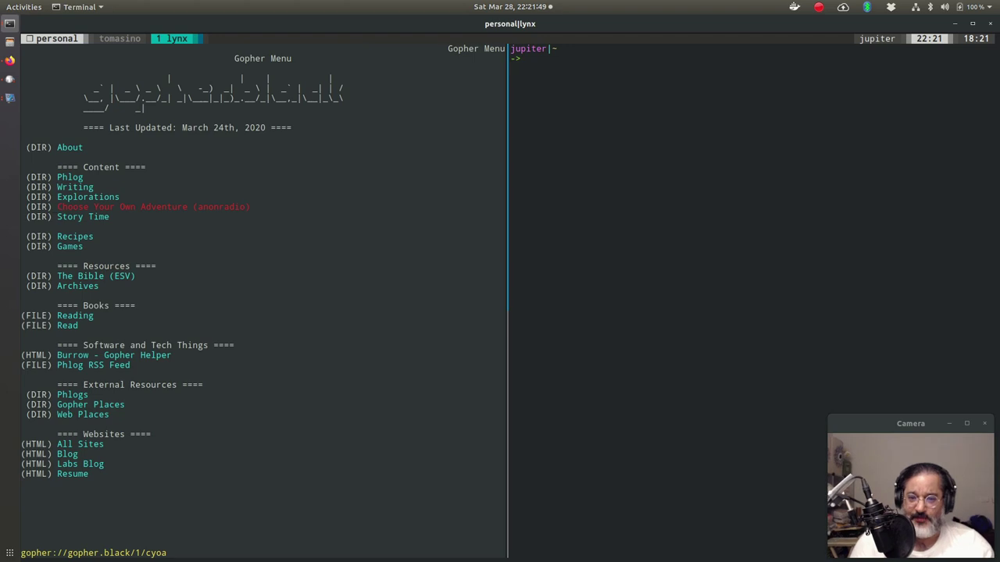
key(Up)
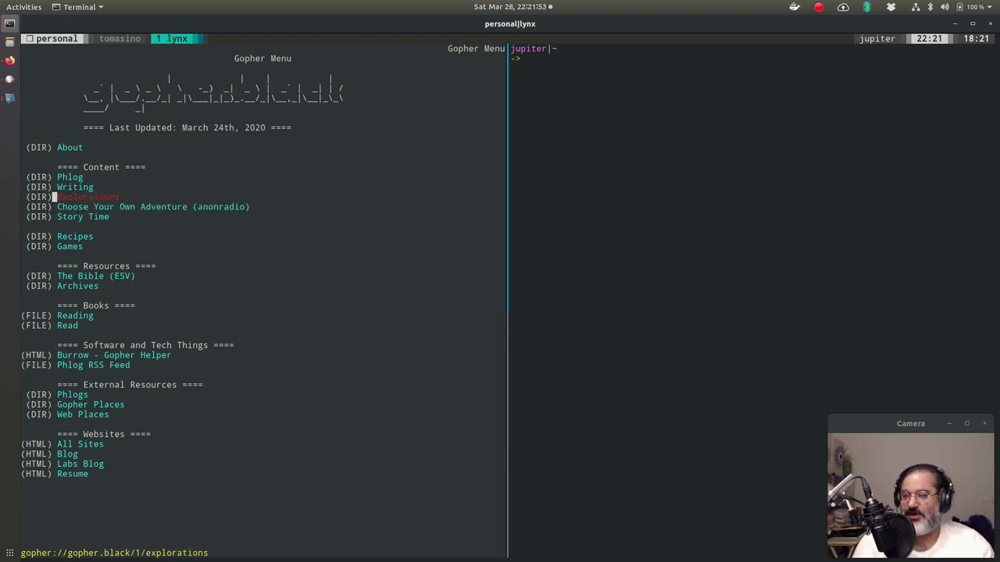
key(Right)
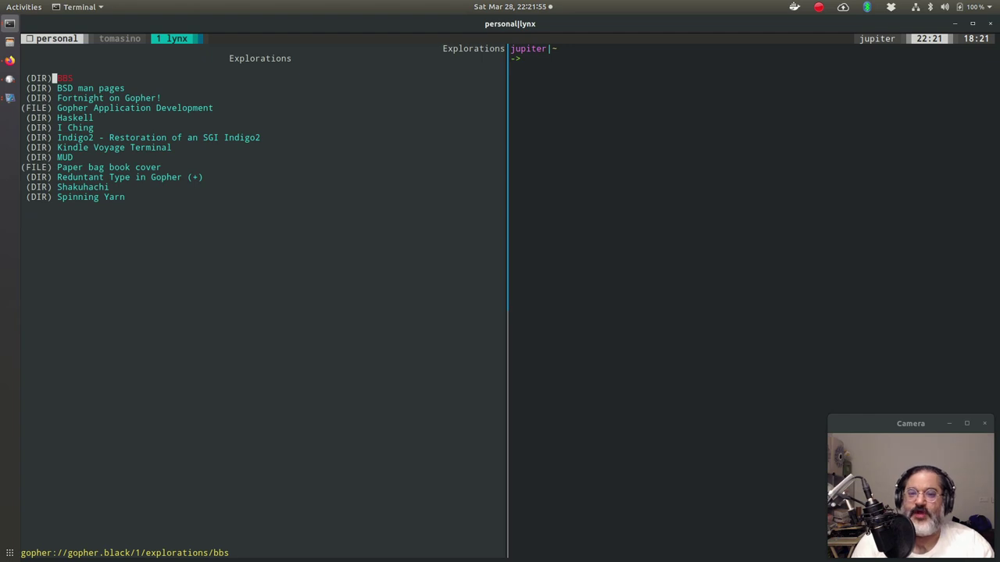
Leave Explorations, open Gopher Places and search its page for 'dict', then return.
key(Down)
key(Down)
key(Down)
key(Down)
key(Down)
key(Down)
key(Down)
key(Down)
key(Down)
key(Down)
key(Left)
key(Down)
key(Down)
key(Down)
key(Down)
key(Down)
key(Down)
key(Down)
key(Down)
key(Down)
key(Down)
key(Down)
key(Down)
key(Down)
key(Up)
key(Right)
key(slash)
text(dict)
key(Return)
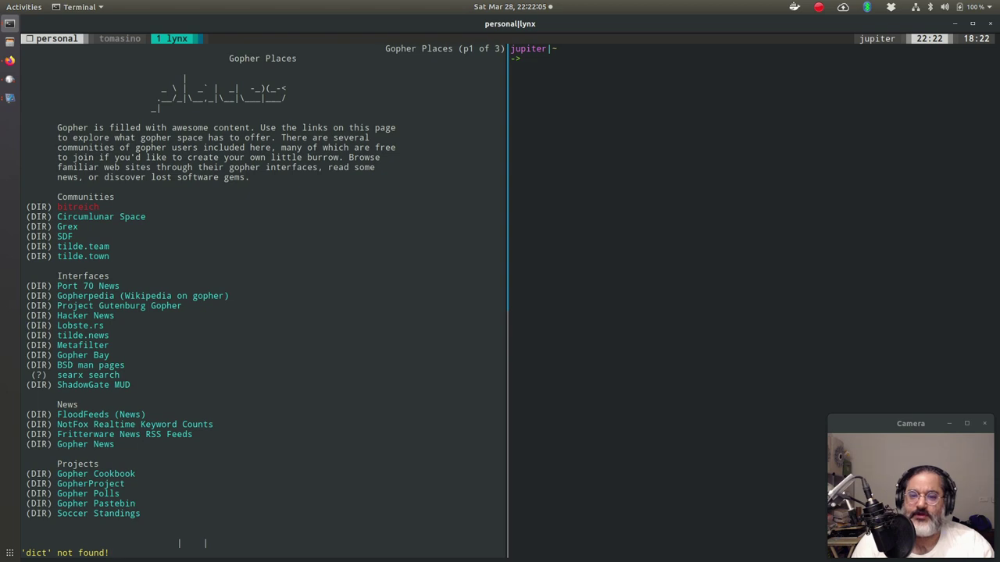
key(Left)
Peek into the Games directory, then reopen Explorations from the main menu.
key(Up)
key(Up)
key(Up)
key(Up)
key(Up)
key(Up)
key(Up)
key(Up)
key(Up)
key(Up)
key(Up)
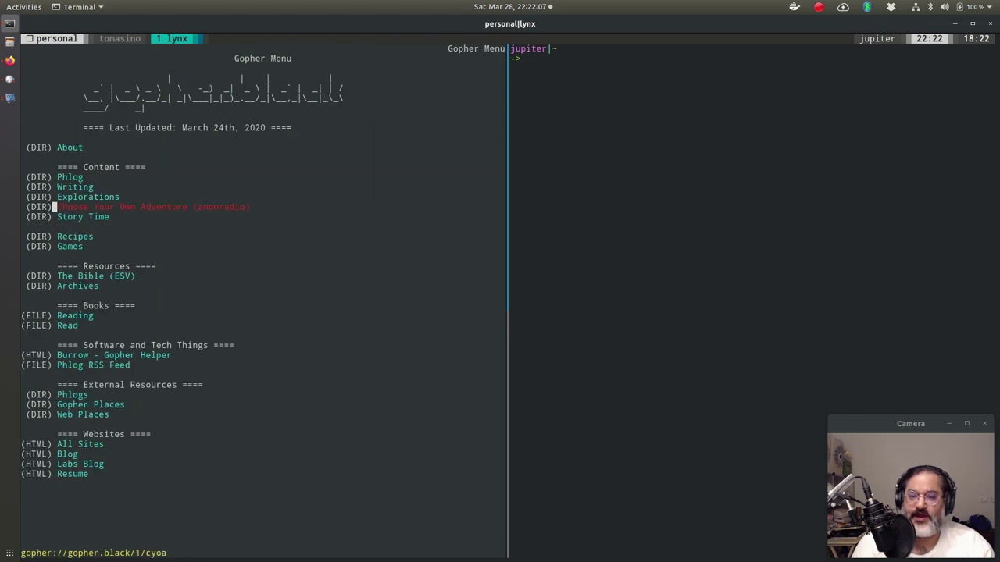
key(Down)
key(Down)
key(Down)
key(Right)
key(Left)
key(Up)
Step through Explorations from BSD man pages to Kindle Voyage Terminal, then go back.
key(Up)
key(Up)
key(Up)
key(Right)
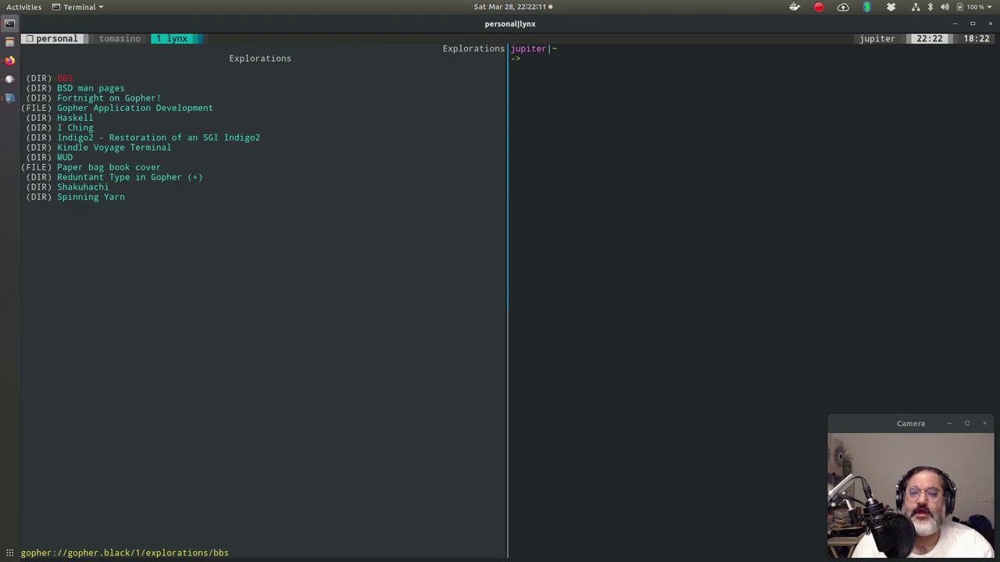
key(Down)
key(Up)
key(Down)
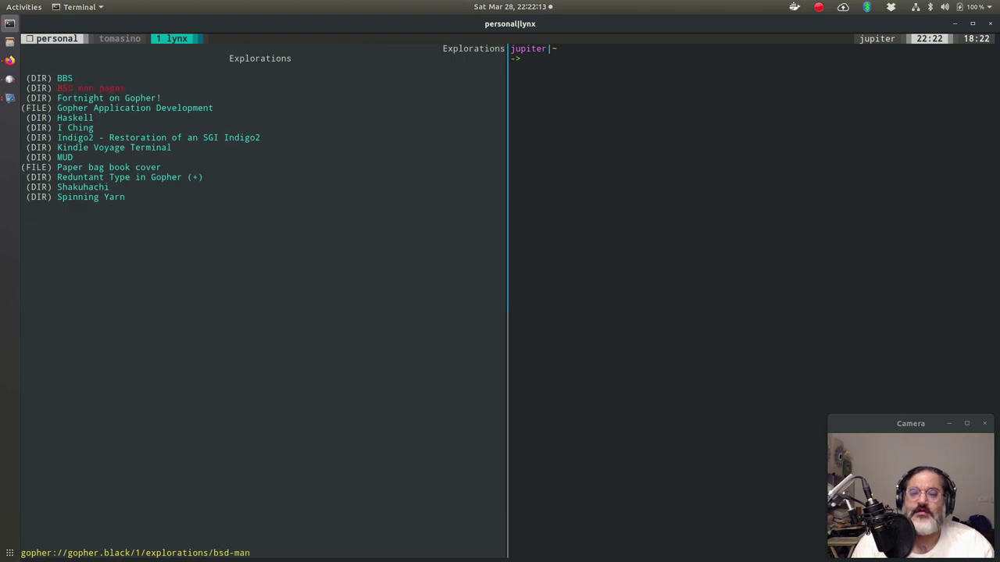
key(Down)
key(Down)
key(Down)
key(Down)
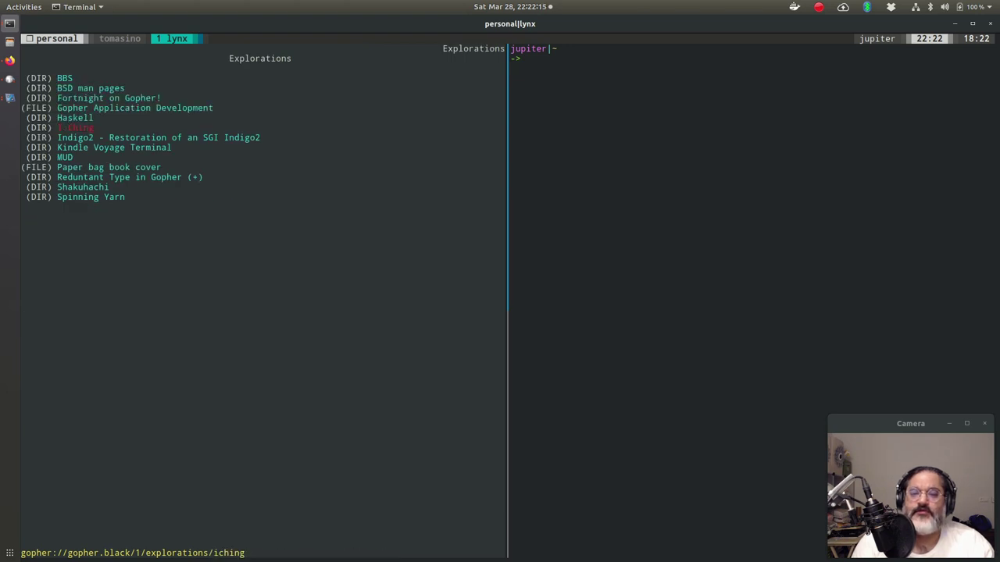
key(Down)
key(Down)
key(Up)
key(Down)
Open the Phlog directory and its 2018 Archive, then return to the main Gopher Menu.
key(Down)
key(Down)
key(Left)
key(Down)
key(Up)
key(Up)
key(Up)
key(Right)
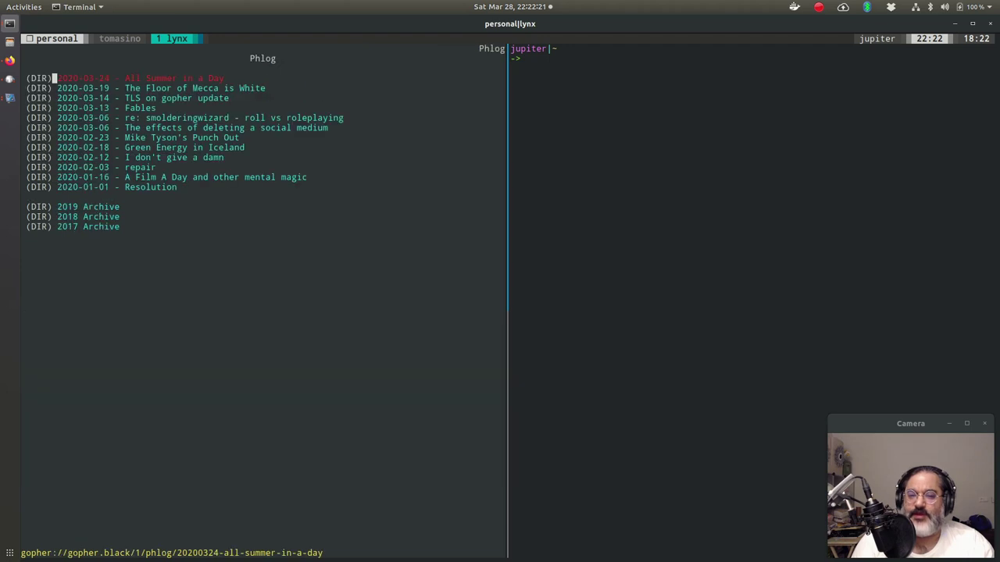
key(Down)
key(Down)
key(Down)
key(Down)
key(Down)
key(Down)
key(Down)
key(Down)
key(Down)
key(Down)
key(Down)
key(Down)
key(Down)
key(Right)
key(Left)
key(Left)
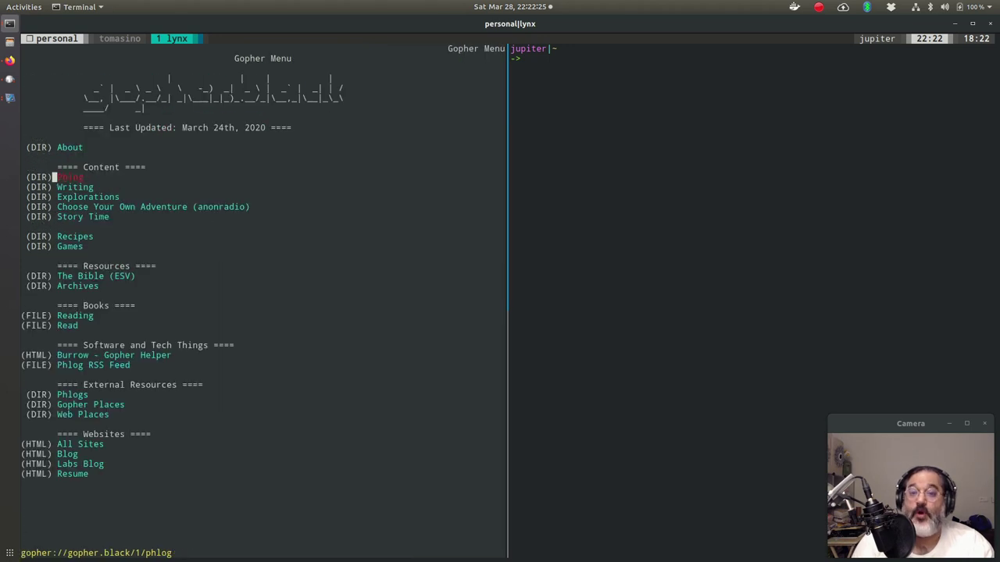
key(Up)
key(Down)
key(Down)
key(Down)
Open Explorations > BBS and step through the telnet links from Mono BBS to Castle Rock BBS.
key(Right)
key(Down)
key(Up)
key(Right)
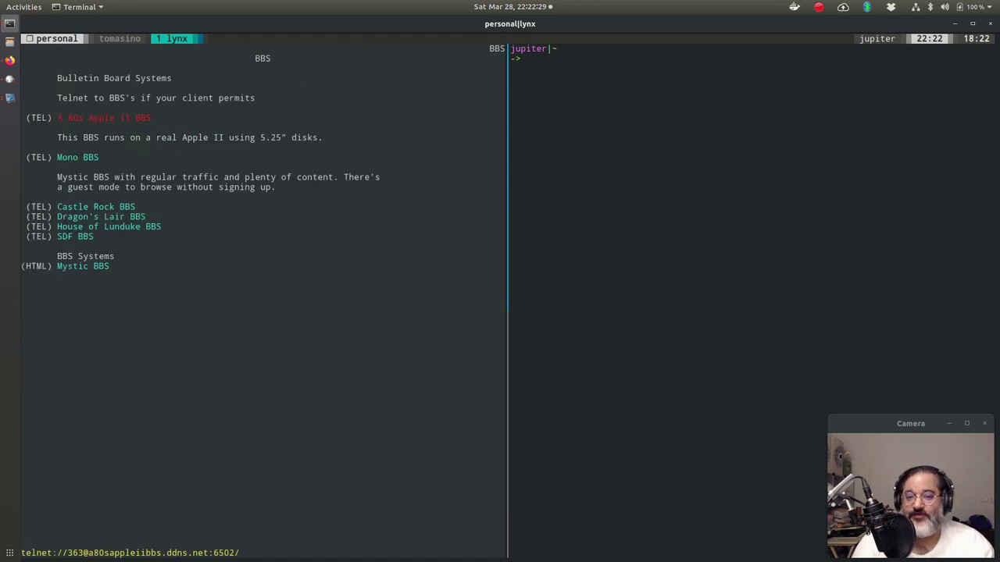
key(Down)
key(Down)
key(Up)
key(Up)
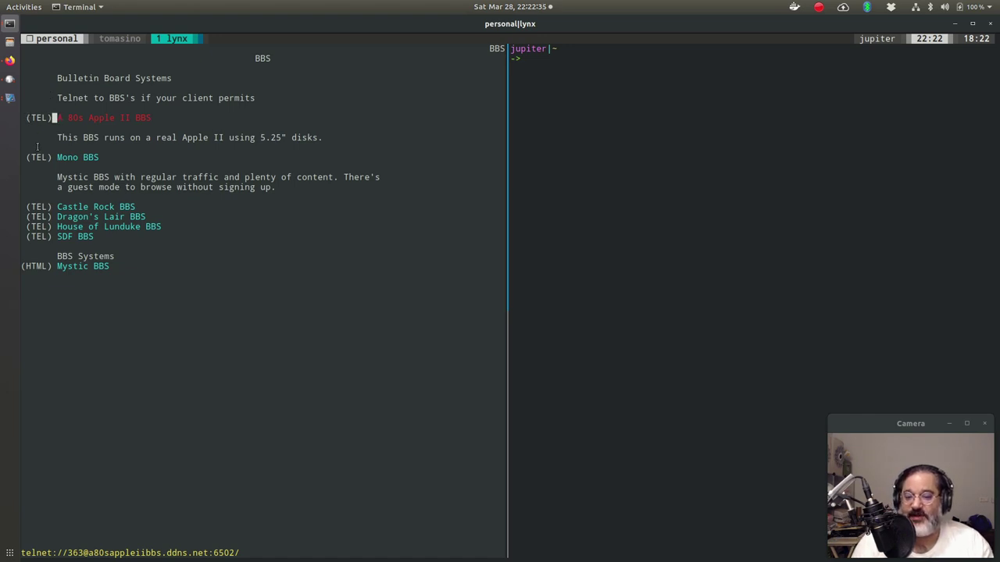
key(Down)
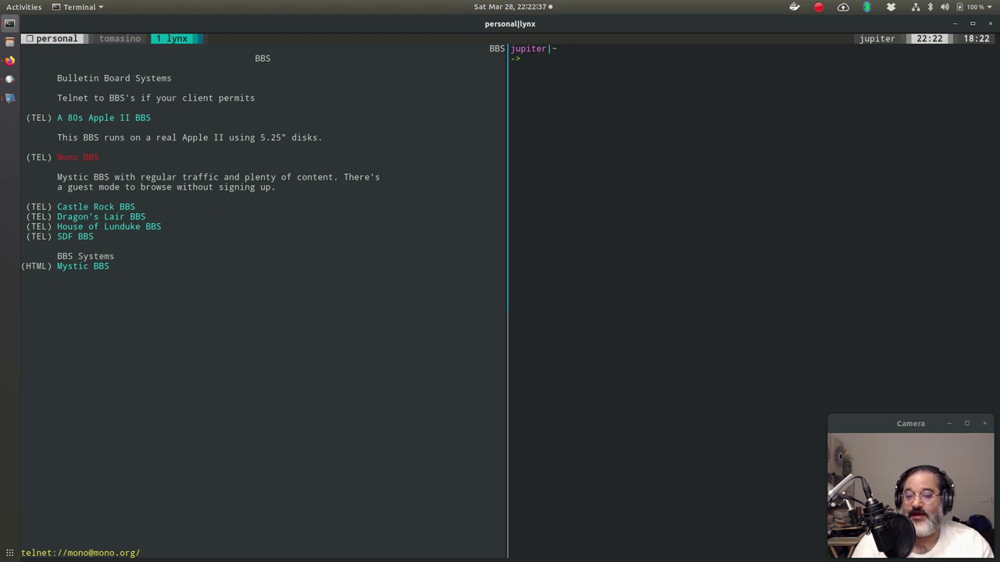
key(Down)
key(Down)
key(Up)
Return to the Firefox Gopher article, leave reader view, and scroll down to the item types.
key(alt+Tab)
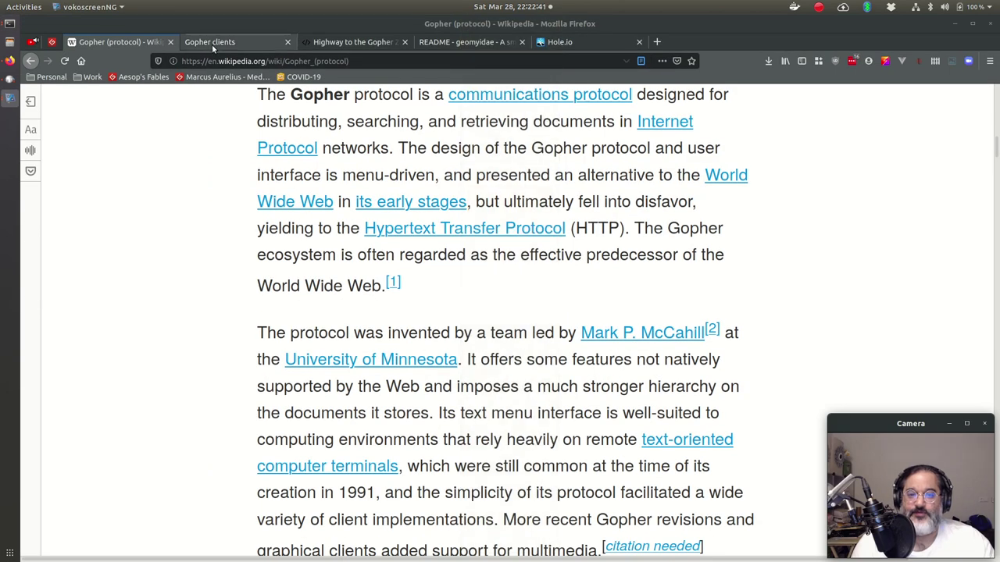
click(641, 61)
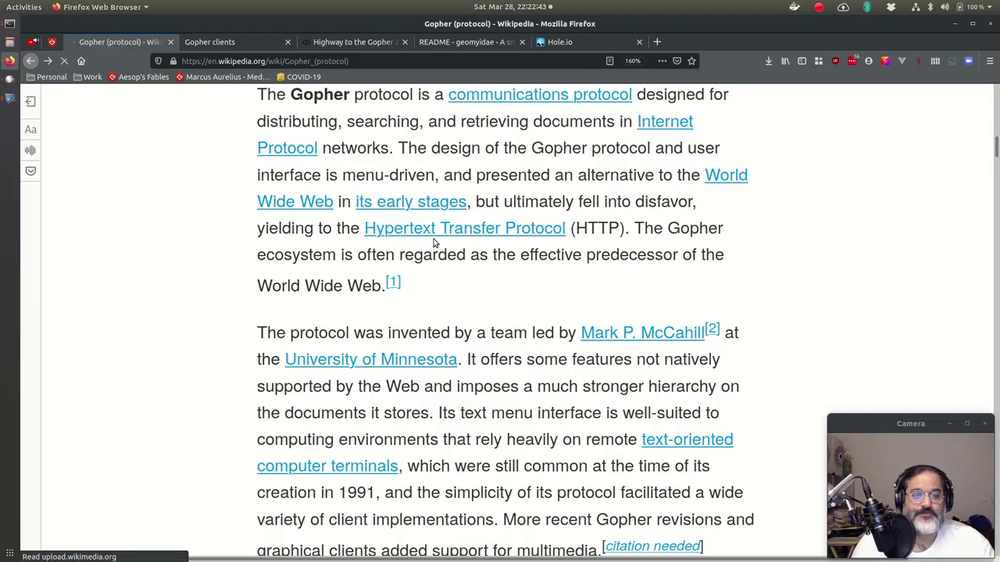
scroll(290, 264, down, 10)
scroll(290, 266, down, 20)
scroll(291, 264, down, 5)
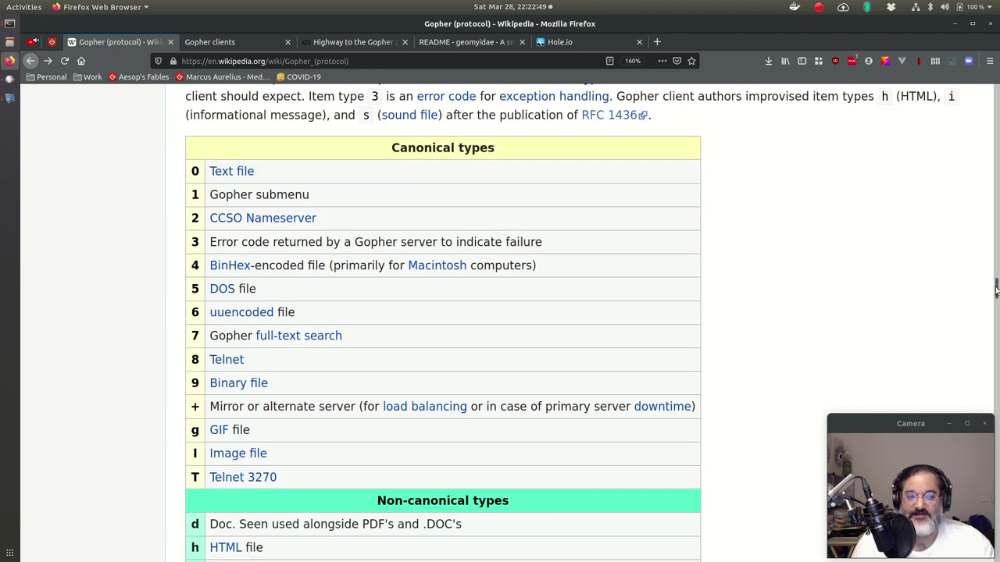
scroll(995, 291, down, 1)
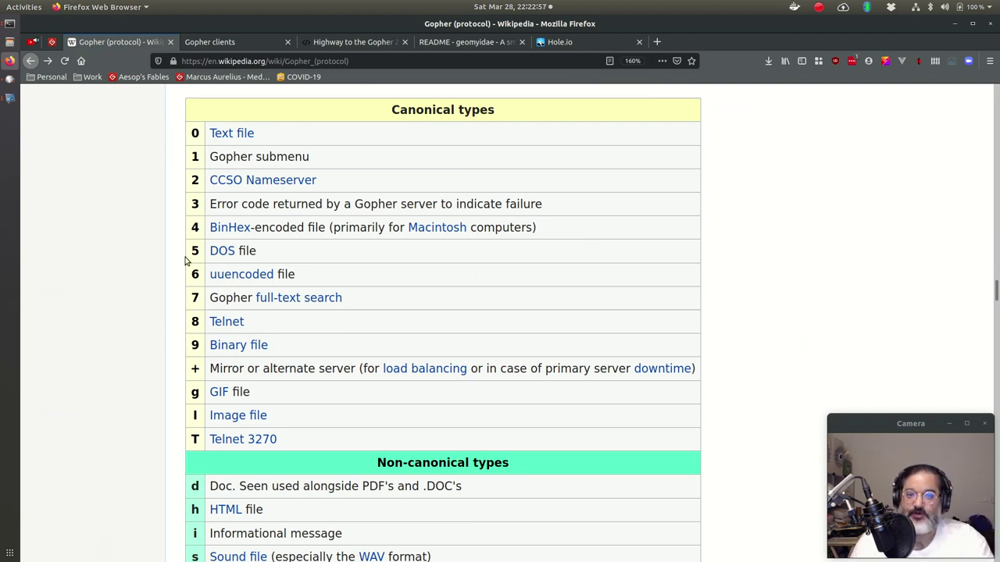
Highlight the submenu, CCSO Nameserver, BinHex and Binary file entries in the canonical types table.
mouse_move(249, 133)
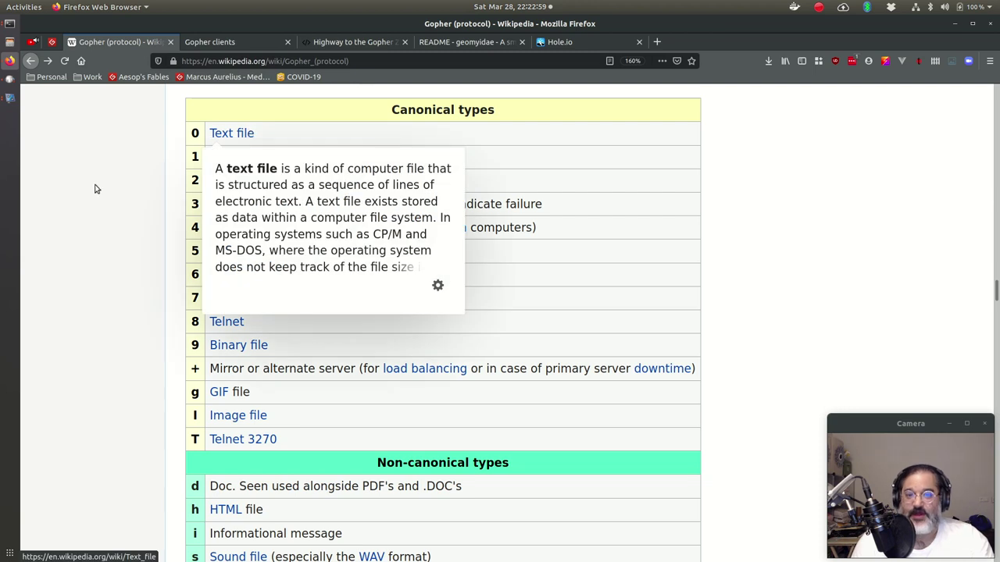
drag(313, 161, 208, 158)
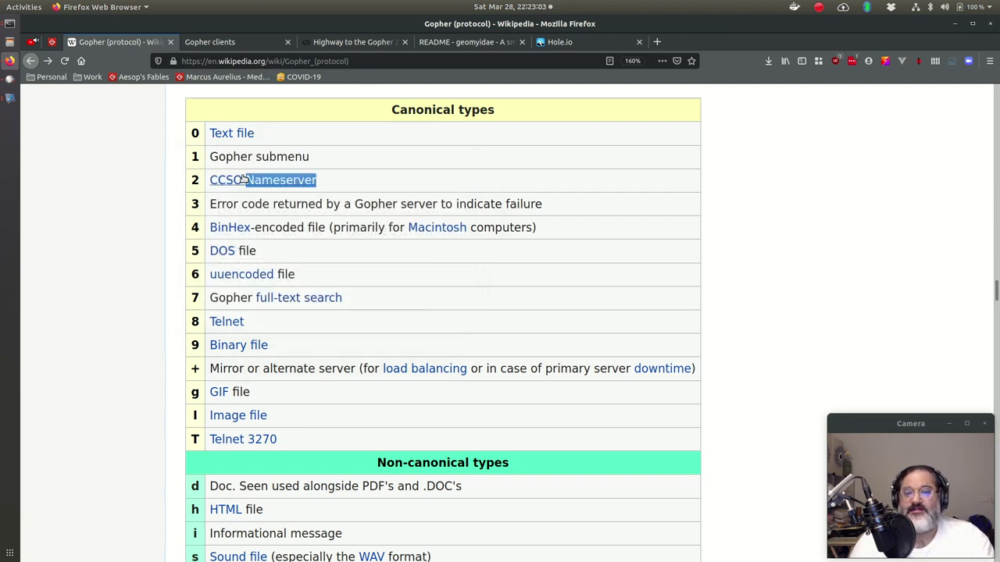
drag(236, 179, 324, 179)
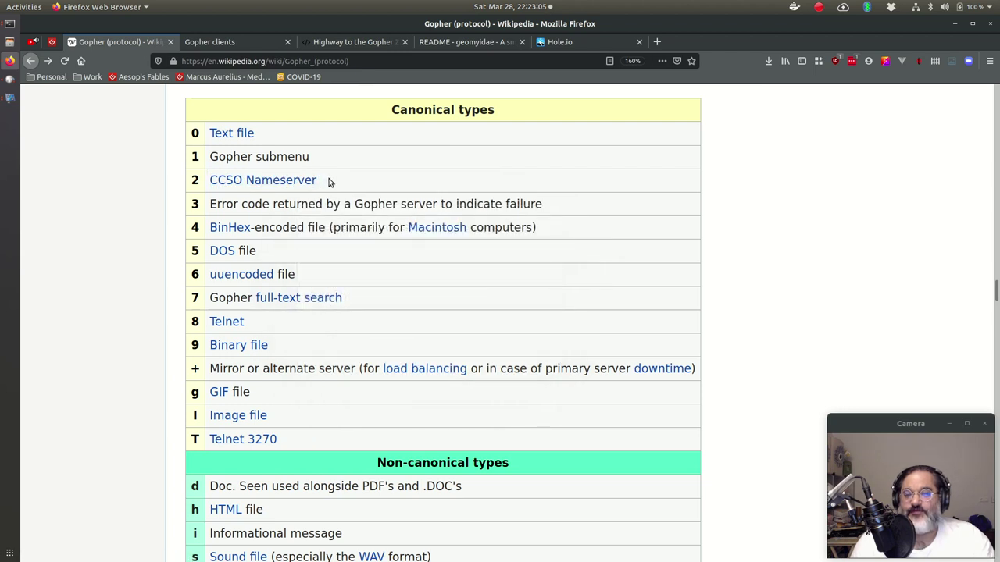
mouse_move(316, 183)
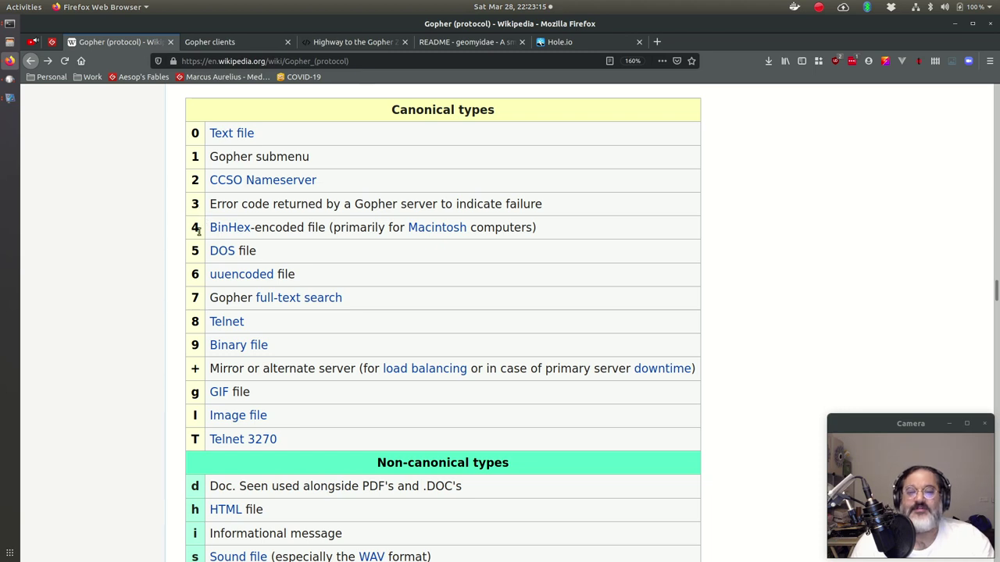
drag(547, 233, 193, 236)
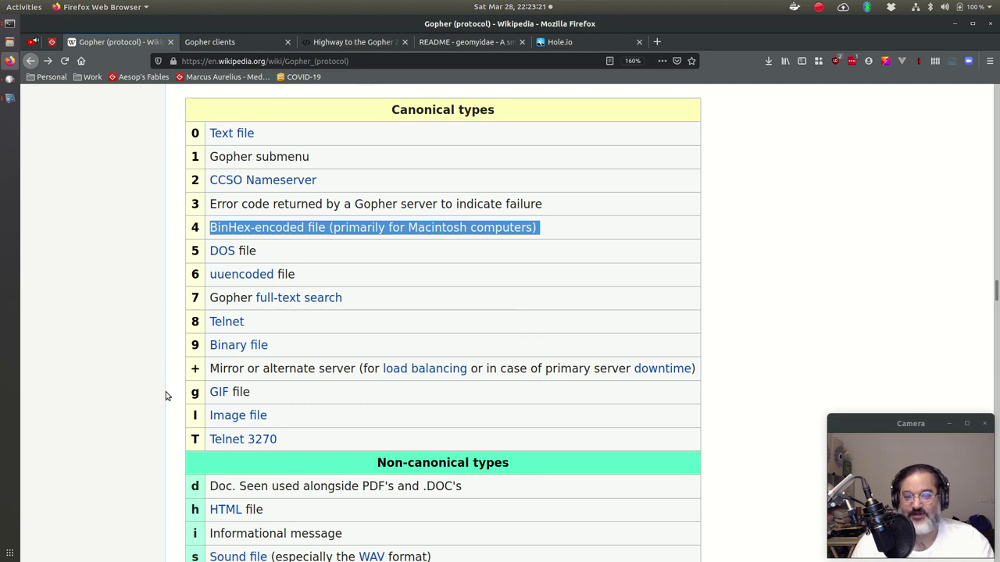
drag(268, 344, 212, 345)
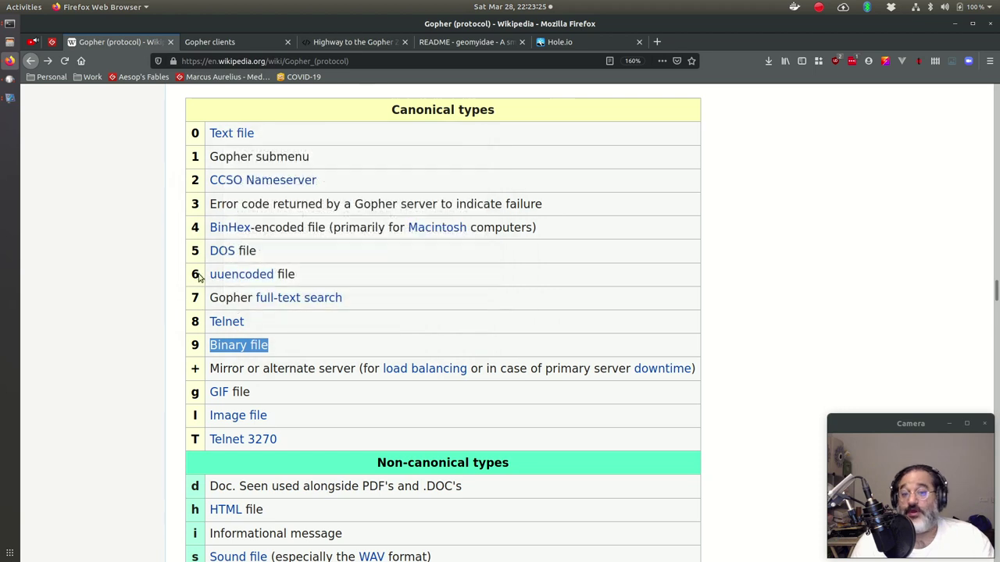
Highlight the full-text search (7) and mirror server (+) rows of the table.
mouse_move(262, 275)
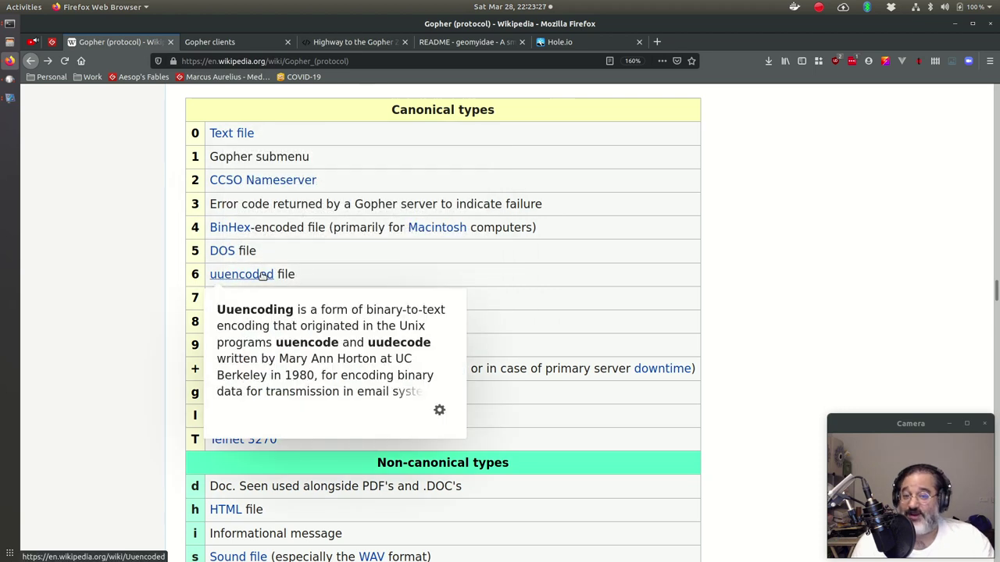
drag(352, 299, 197, 299)
double_click(194, 297)
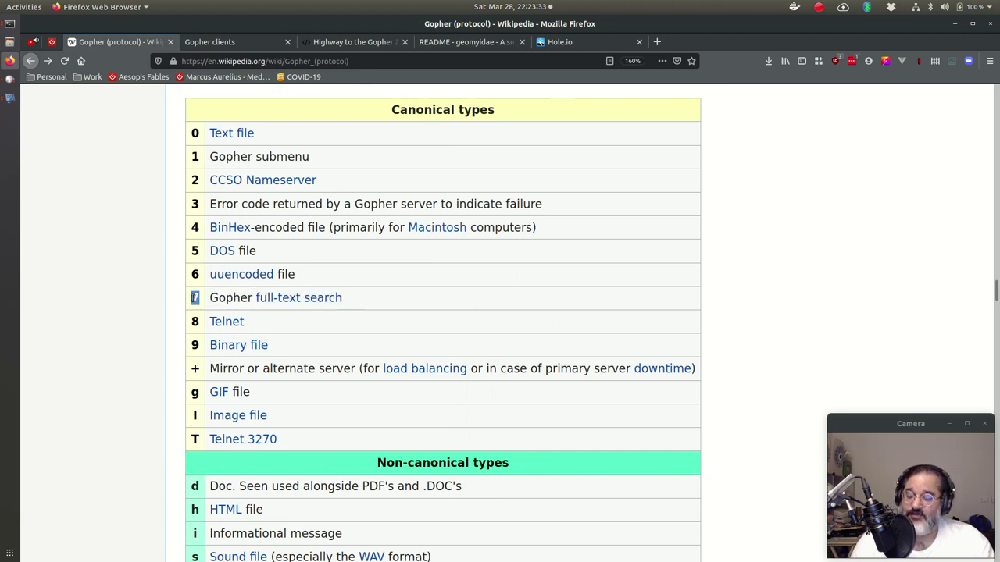
click(200, 300)
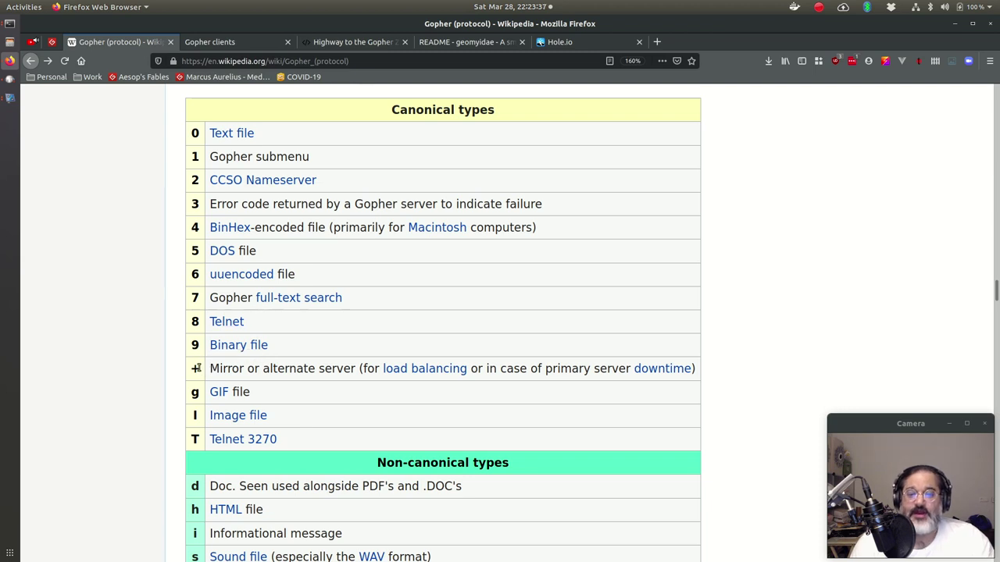
double_click(196, 368)
click(198, 367)
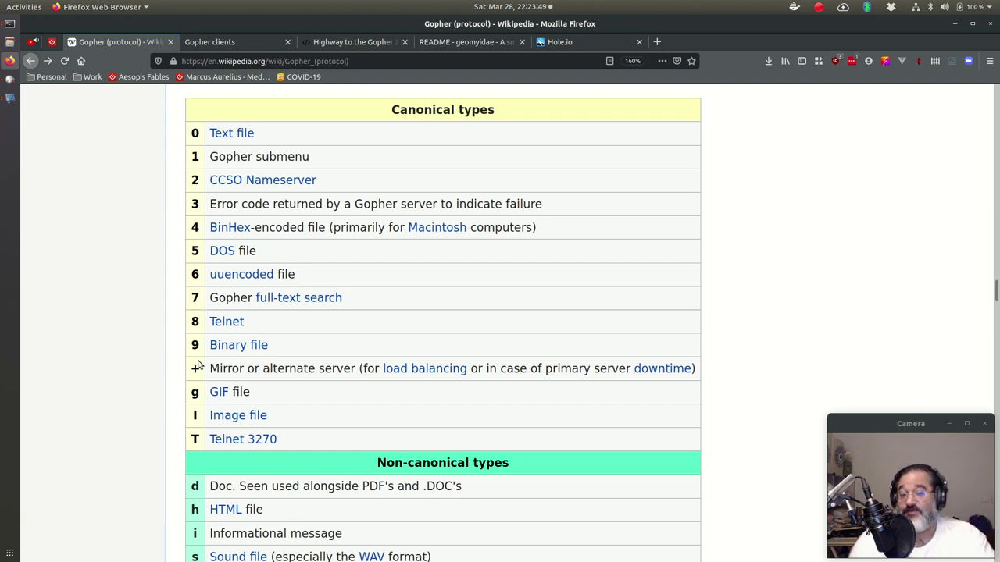
drag(211, 370, 358, 374)
click(353, 369)
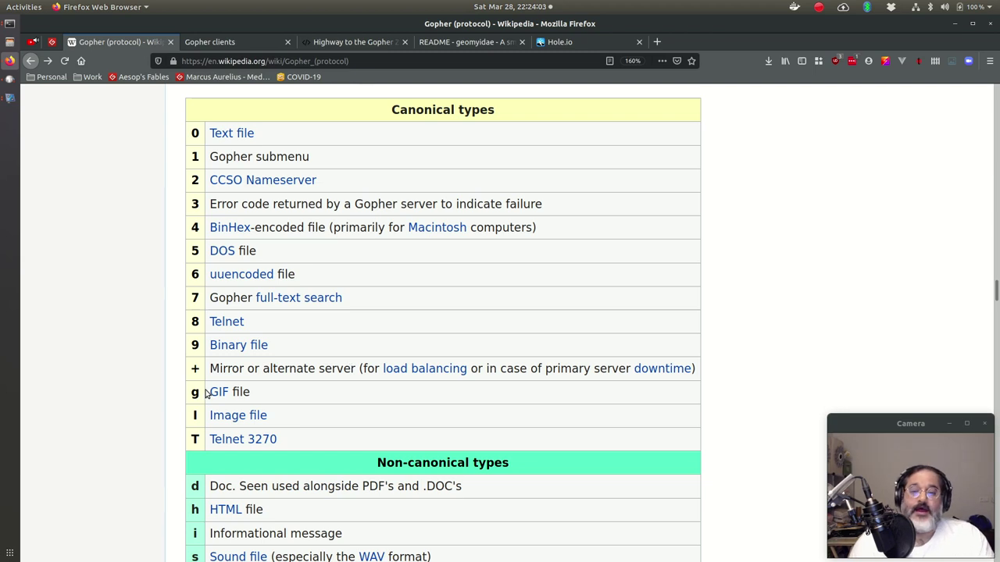
Scroll further down and highlight the Non-canonical types heading.
mouse_move(223, 396)
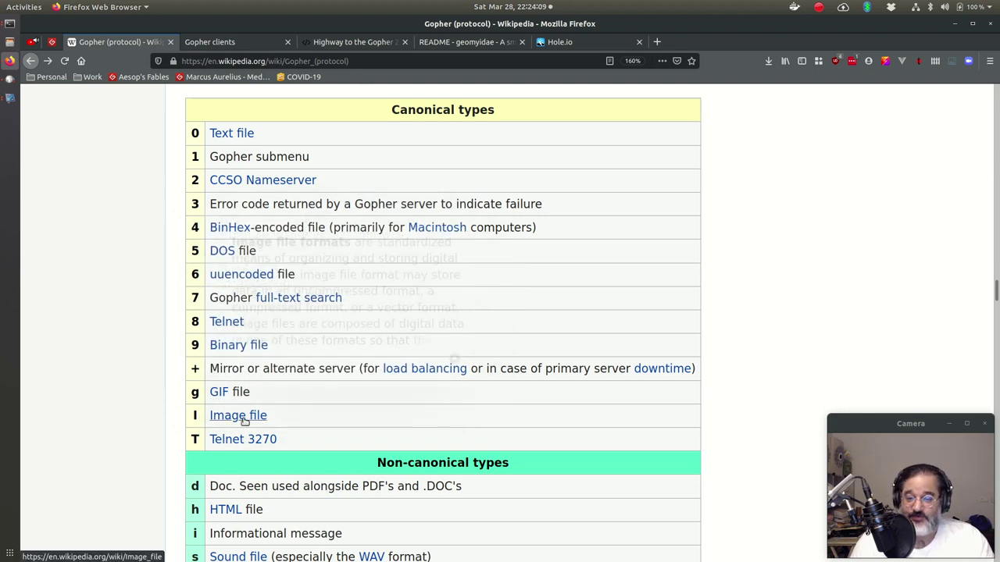
mouse_move(242, 418)
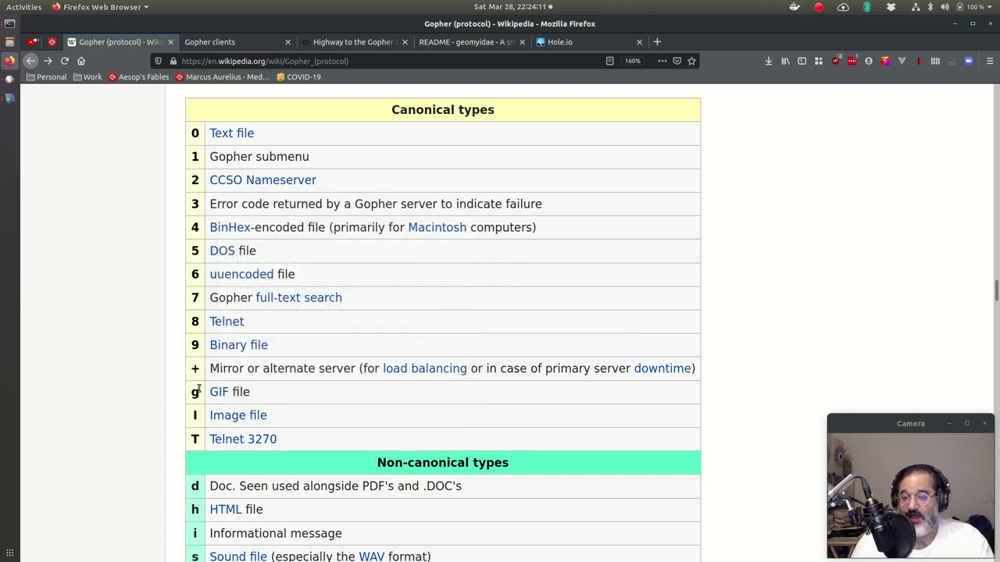
scroll(349, 403, down, 1)
scroll(350, 402, down, 5)
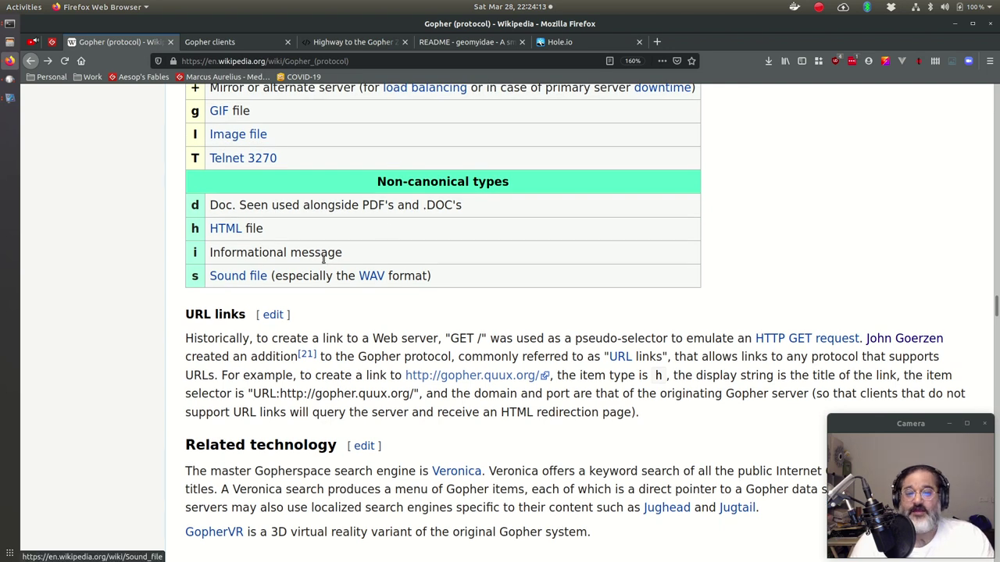
drag(376, 181, 518, 182)
click(512, 183)
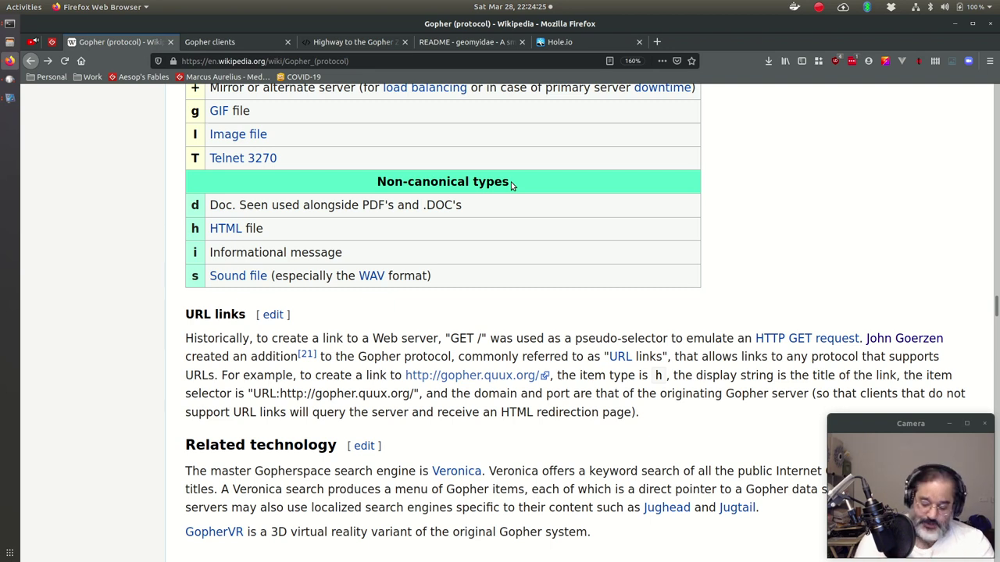
Bring up lynx and open RFC1436 via Archives > RFCs of note.
key(F12)
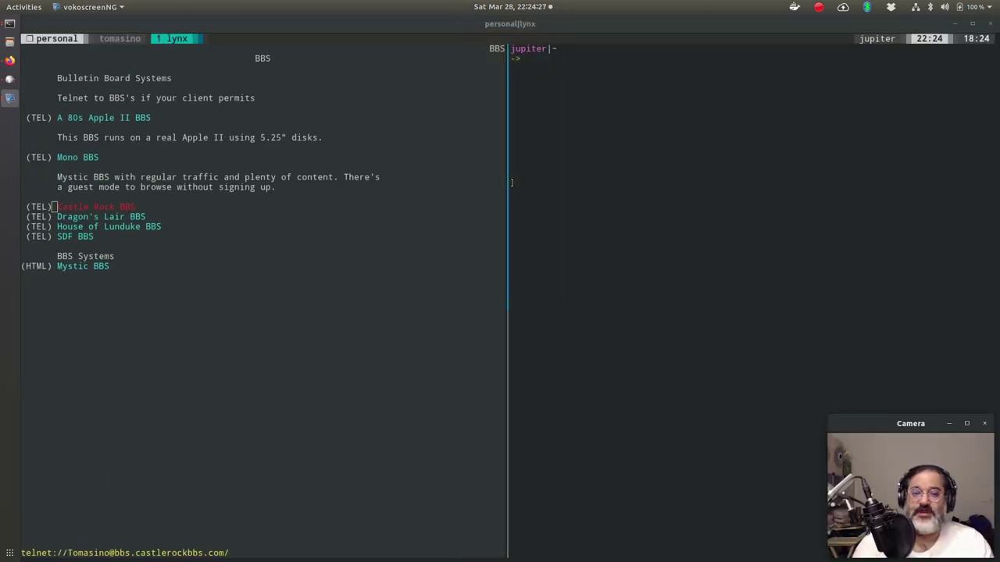
click(399, 419)
key(Left)
key(Left)
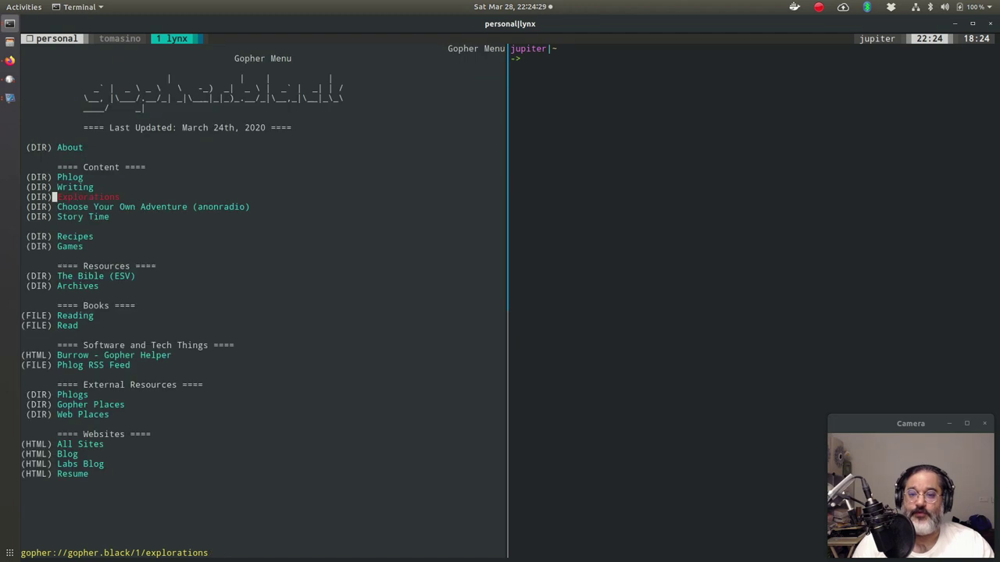
key(Down)
key(Down)
key(Down)
key(Down)
key(Down)
key(Down)
key(Right)
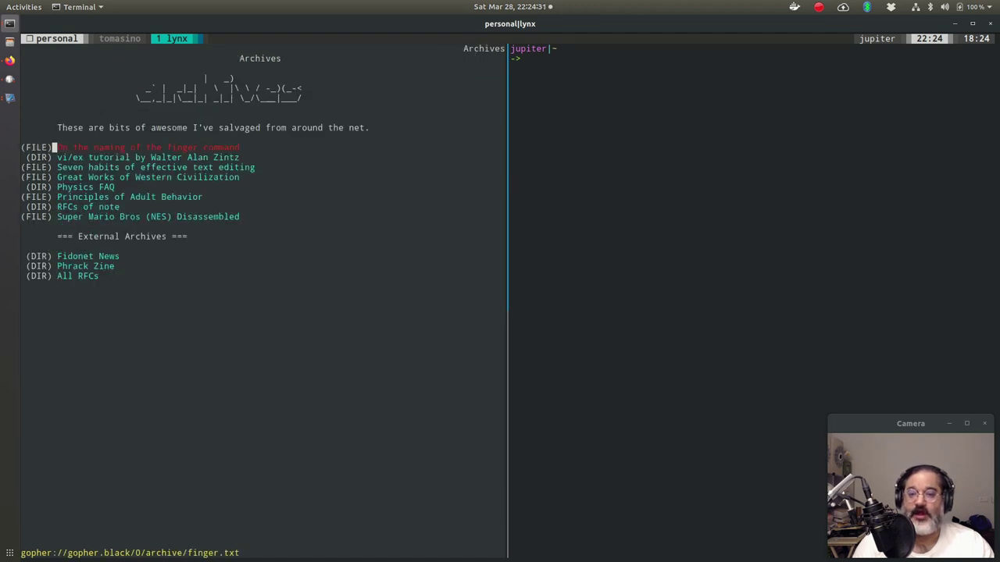
key(Down)
key(Down)
key(Down)
key(Down)
key(Down)
key(Down)
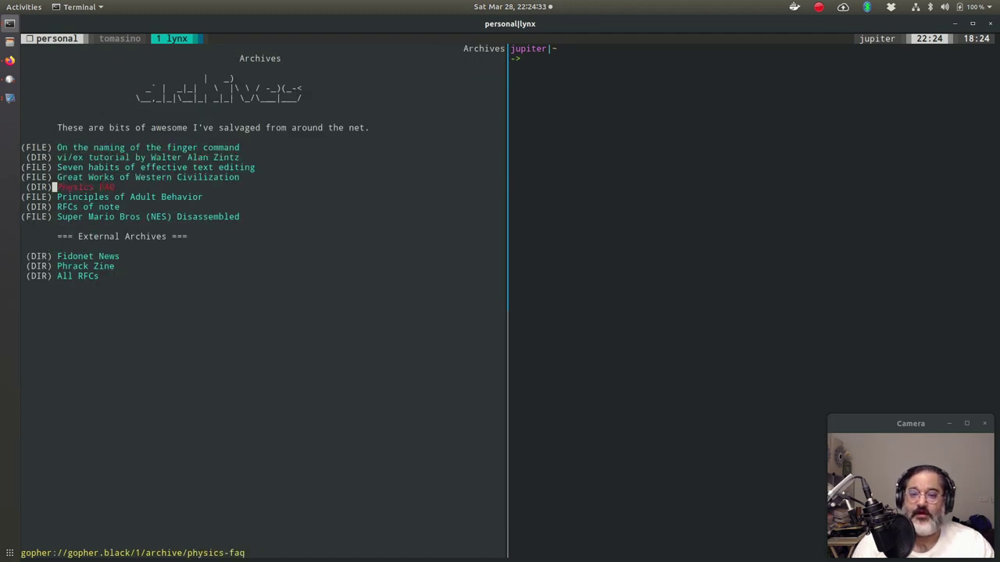
key(Right)
key(Down)
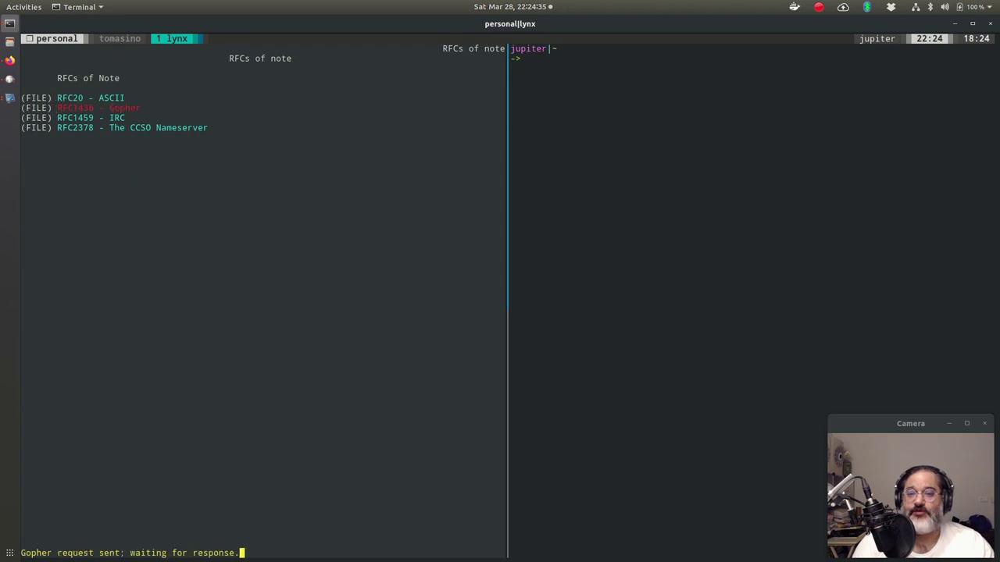
key(Right)
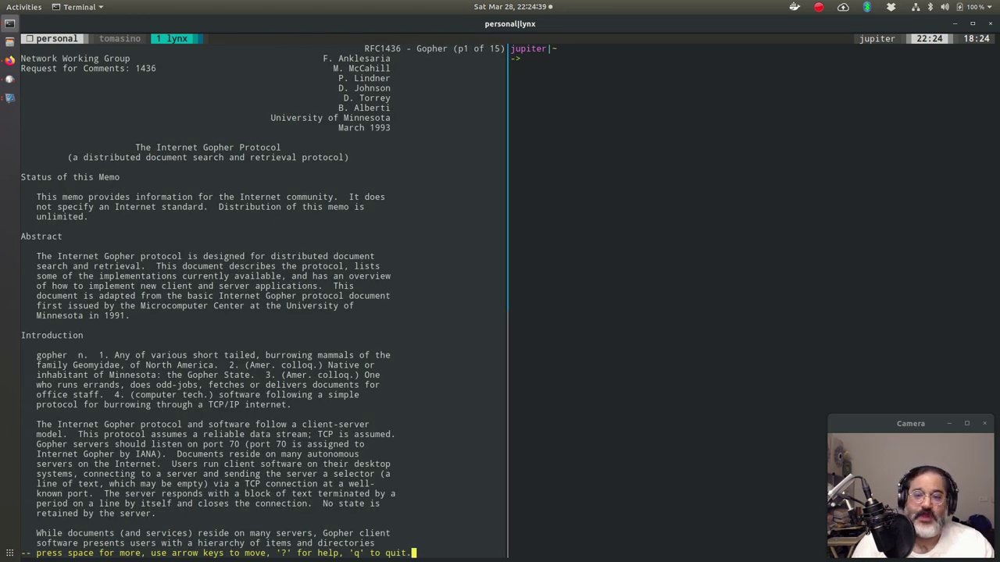
Page through RFC1436 to the item type characters section, then return to Firefox.
key(space)
key(space)
key(space)
key(space)
key(space)
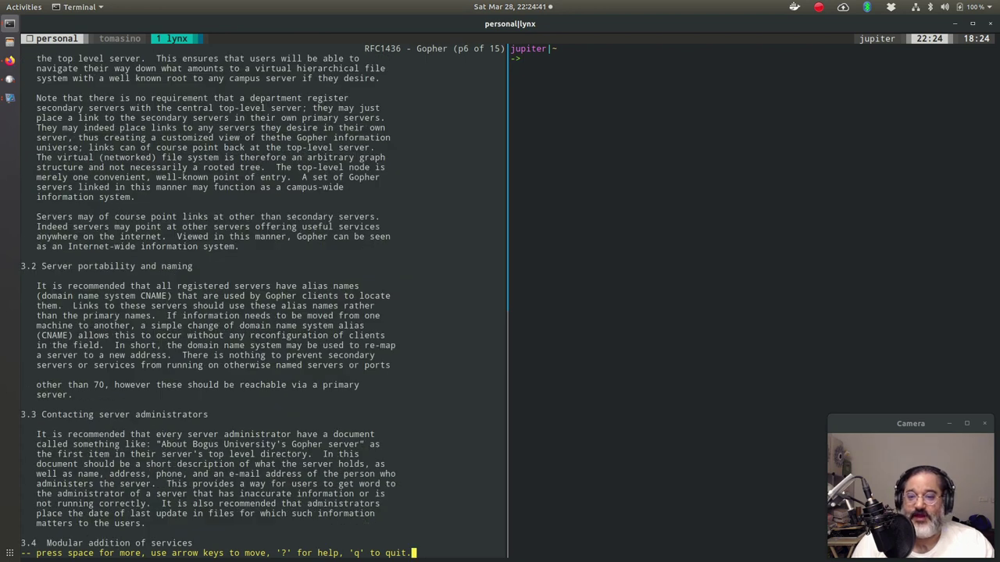
key(space)
key(space)
key(space)
key(space)
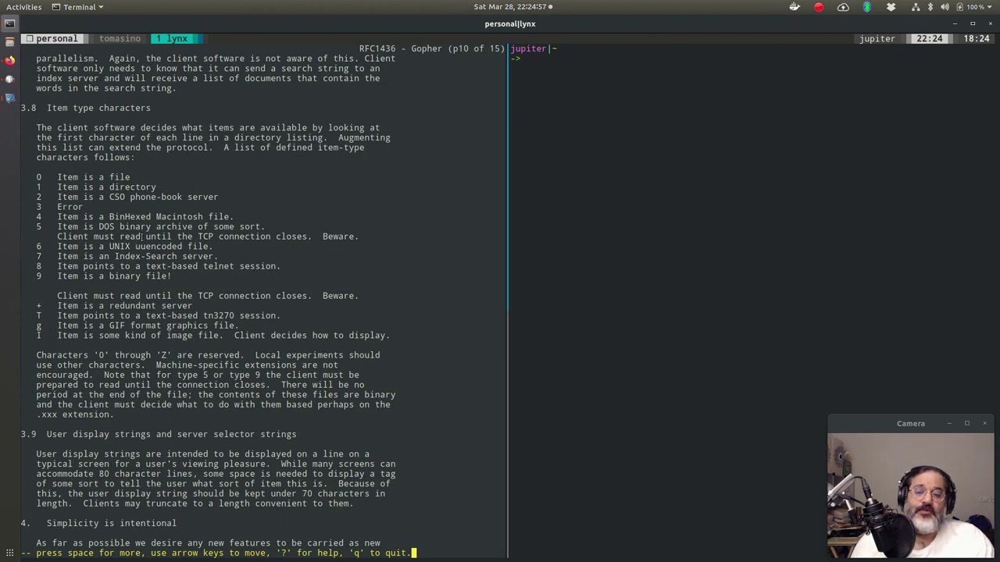
key(alt+Tab)
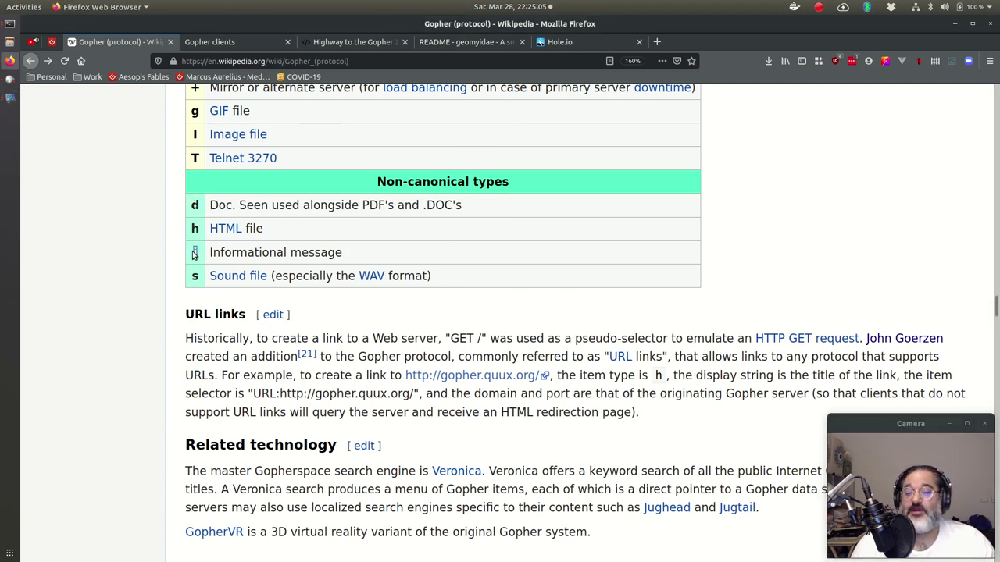
drag(208, 253, 352, 258)
click(330, 252)
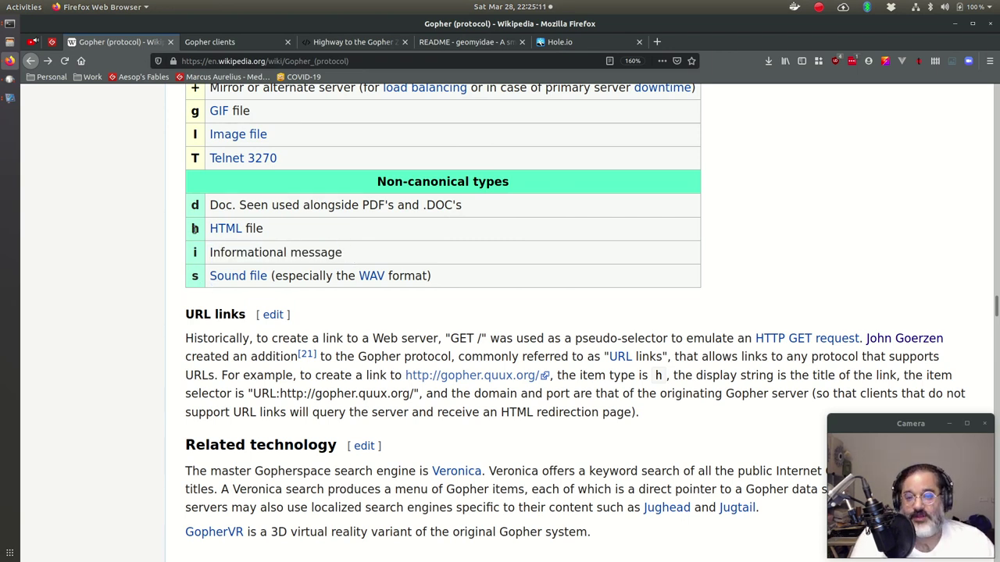
drag(193, 251, 357, 257)
click(357, 257)
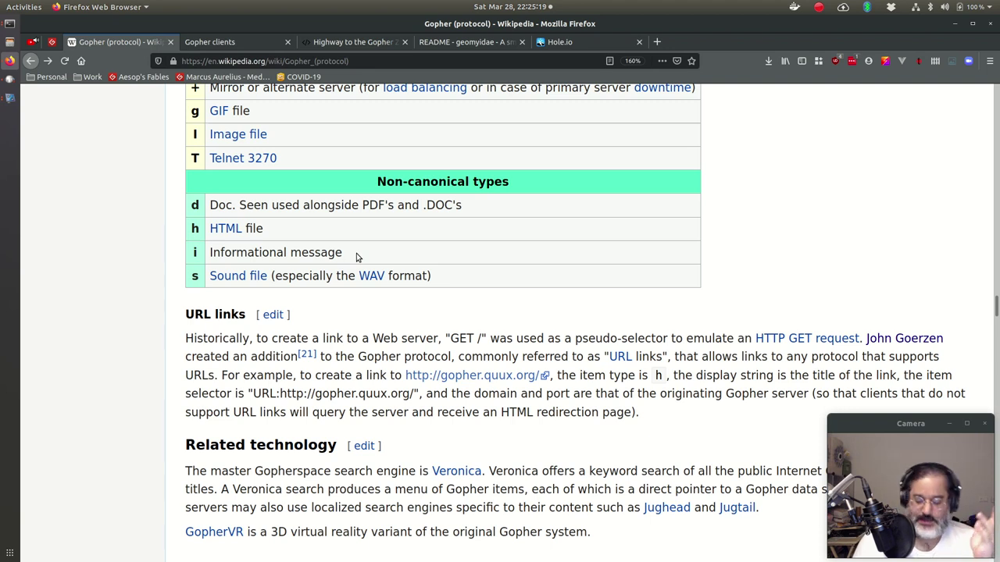
Reopen RFC1436 at its first page in lynx, highlight 'March 1993', and switch back to Firefox.
key(ctrl+alt+Down)
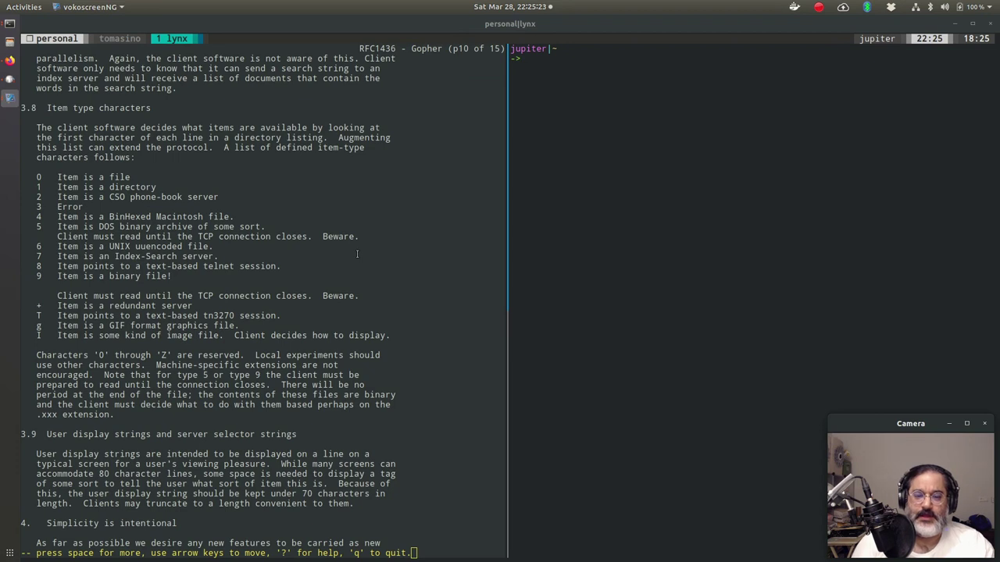
click(448, 205)
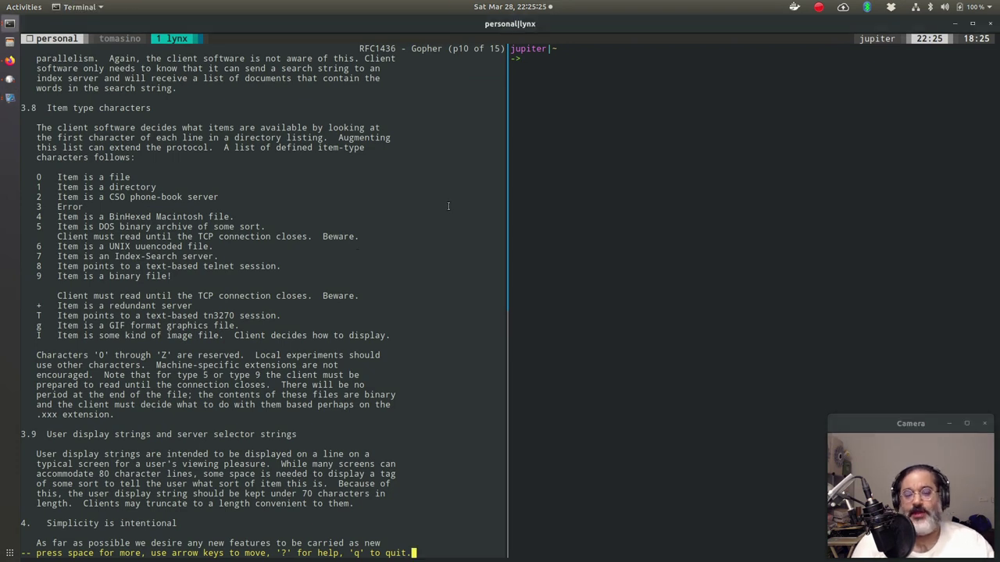
key(Left)
key(Right)
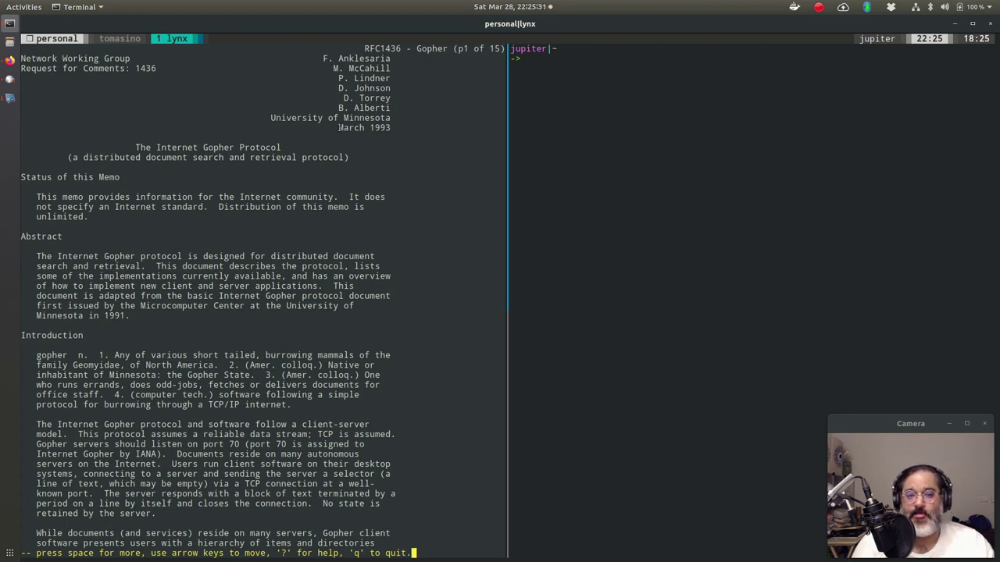
drag(338, 128, 391, 127)
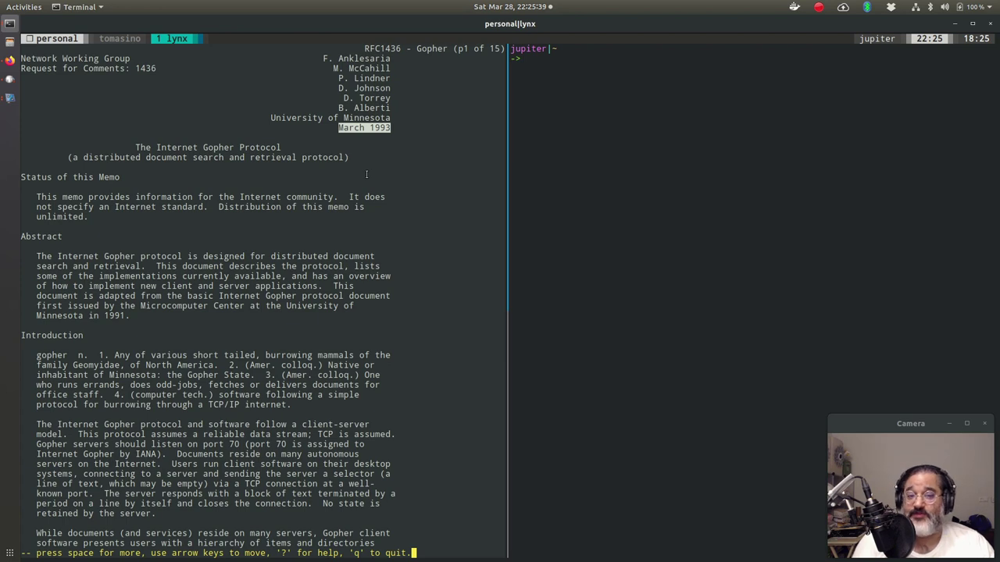
key(ctrl+alt+Down)
key(ctrl+alt+Down)
key(ctrl+alt+Down)
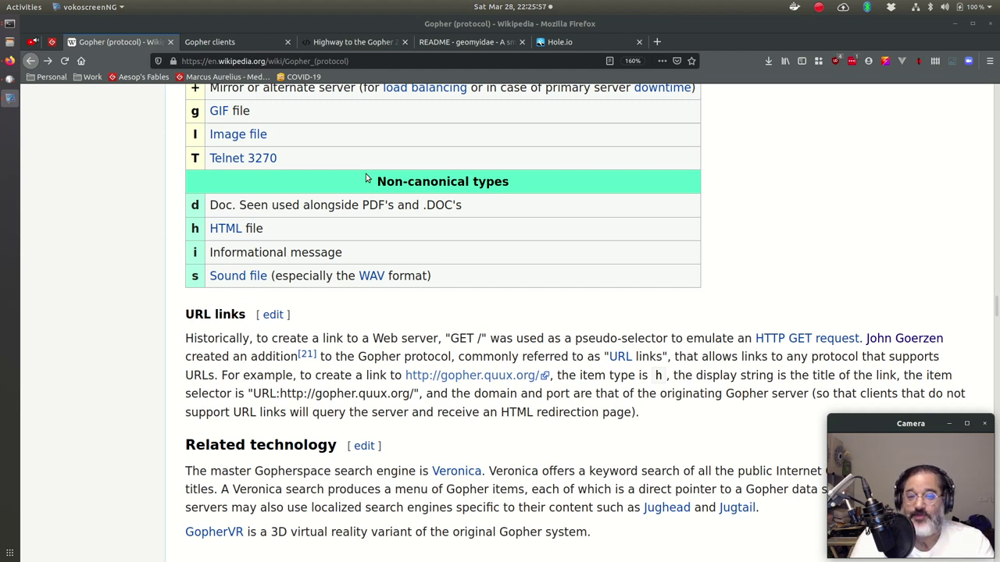
Back out of RFC1436 to Archives, quit lynx with q and y, and close the right tmux pane.
key(alt+Tab)
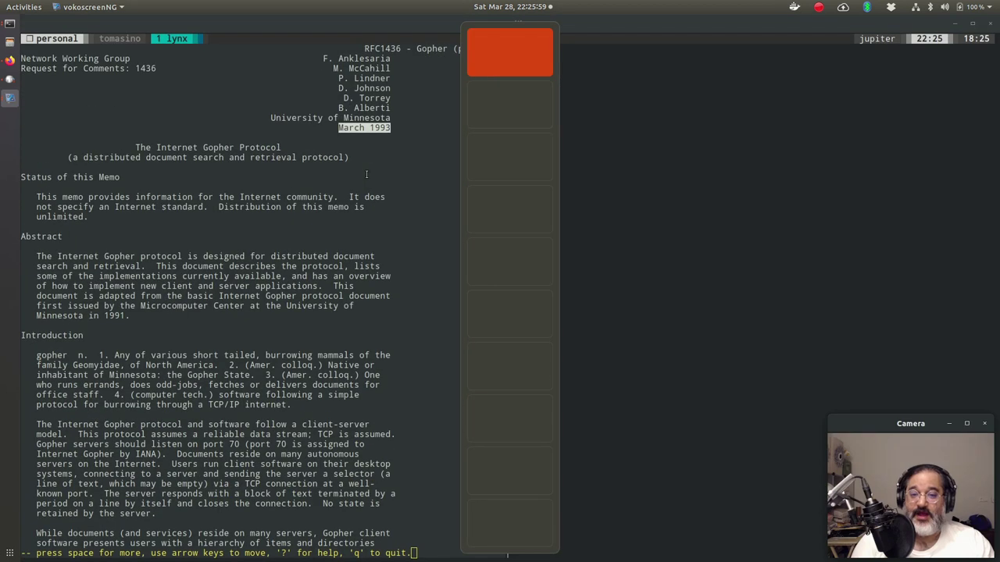
key(Left)
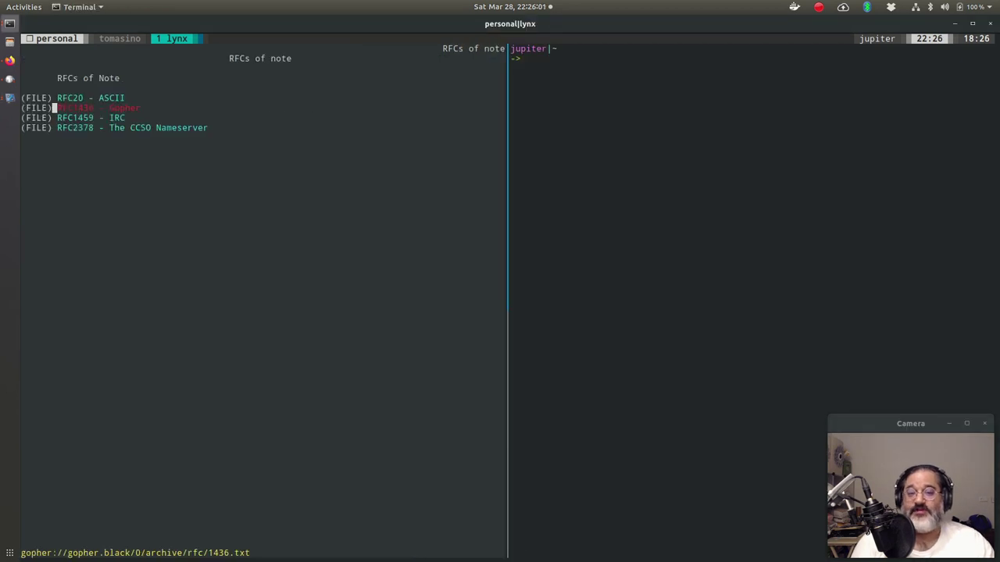
key(Left)
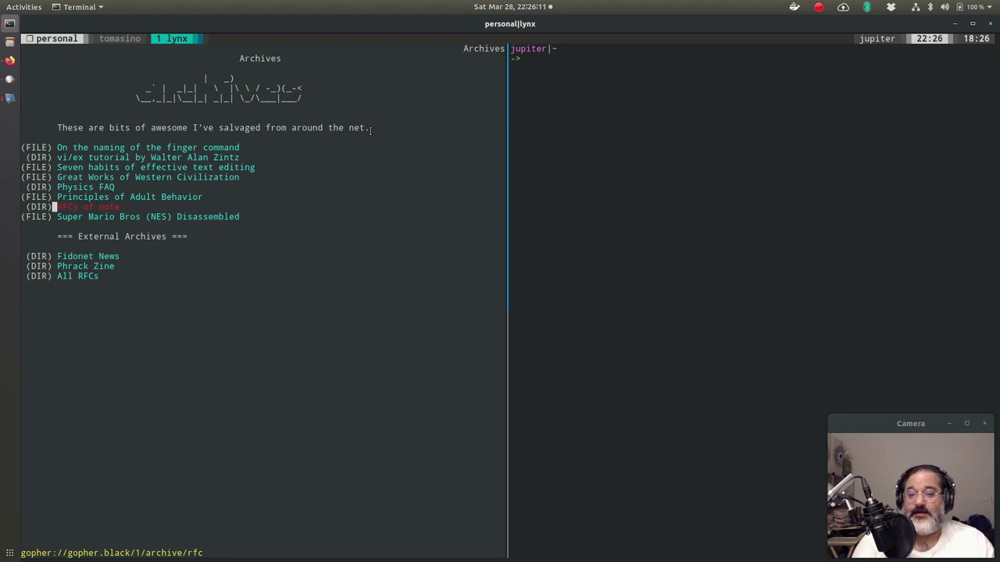
key(q)
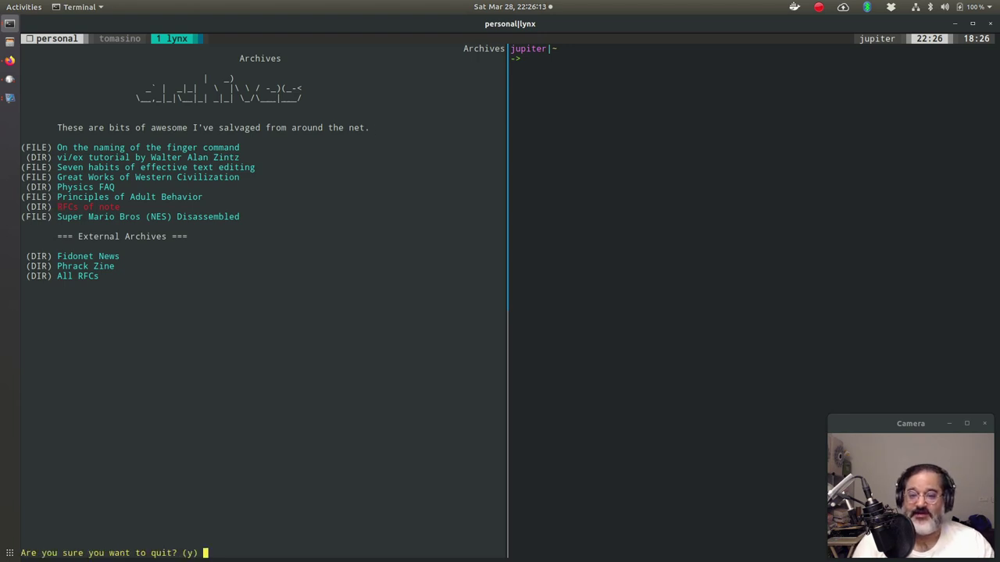
key(y)
key(ctrl+b)
key(z)
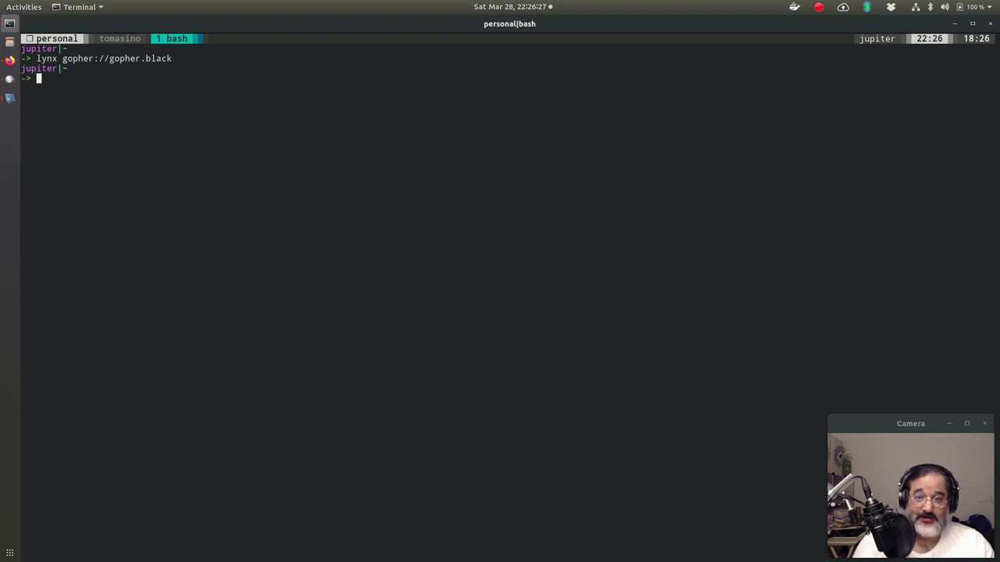
Launch Lynx on gopher.black and open Explorations, then the Shakuhachi music guide.
text(lynx)
key(Return)
key(Down)
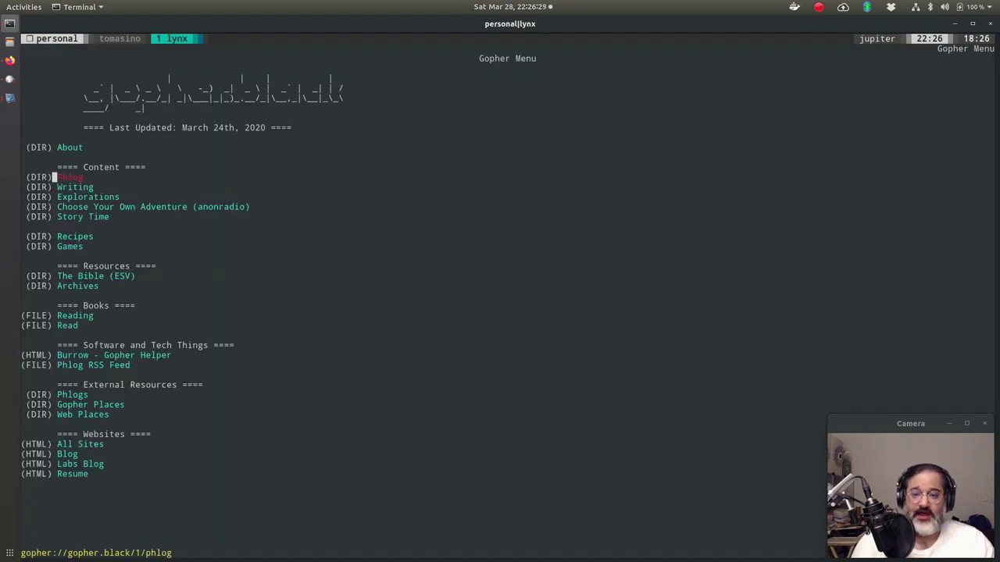
key(Down)
key(Down)
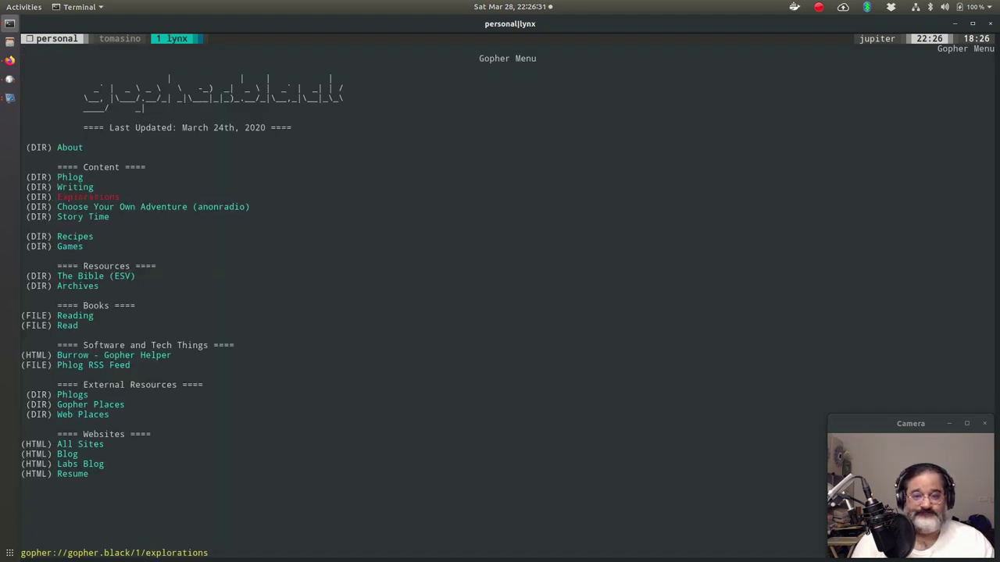
key(Right)
key(Down)
key(Down)
key(Down)
key(Down)
key(Down)
key(Down)
key(Down)
key(Down)
key(Down)
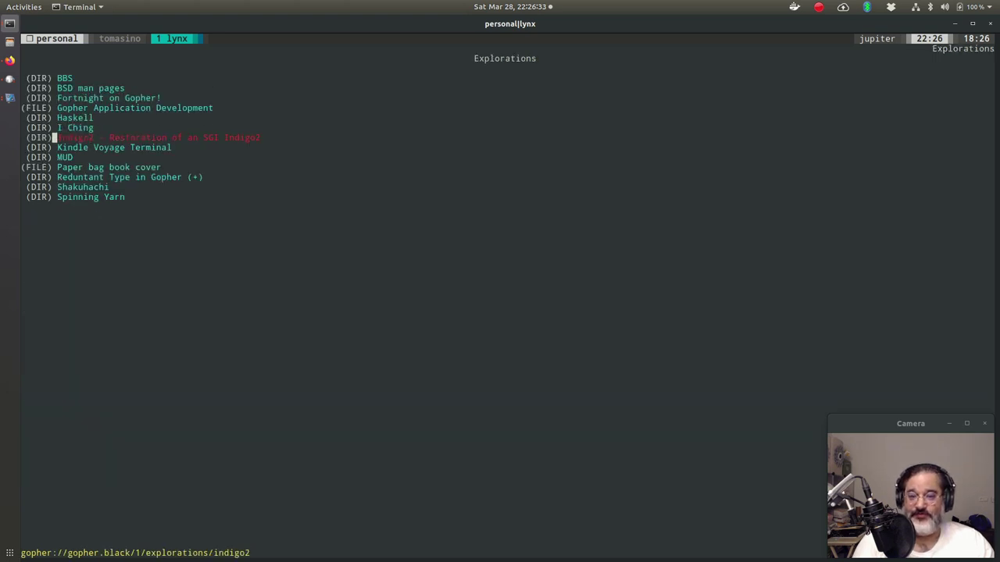
key(Down)
key(Down)
key(Right)
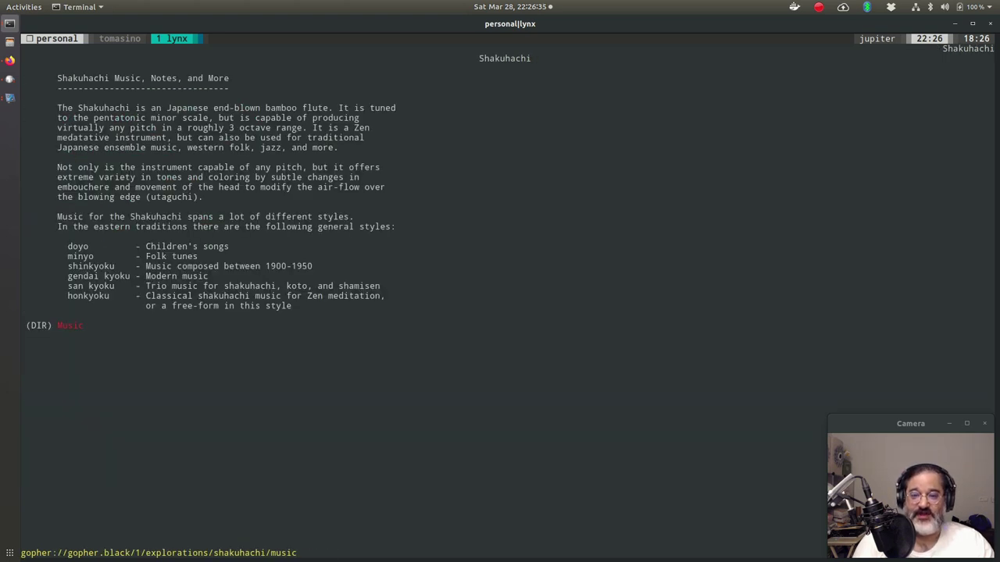
key(Right)
Open the Oumano Oyako song, then the Hinomaru song, from the music guide.
key(Down)
key(Up)
key(Down)
key(Up)
key(Down)
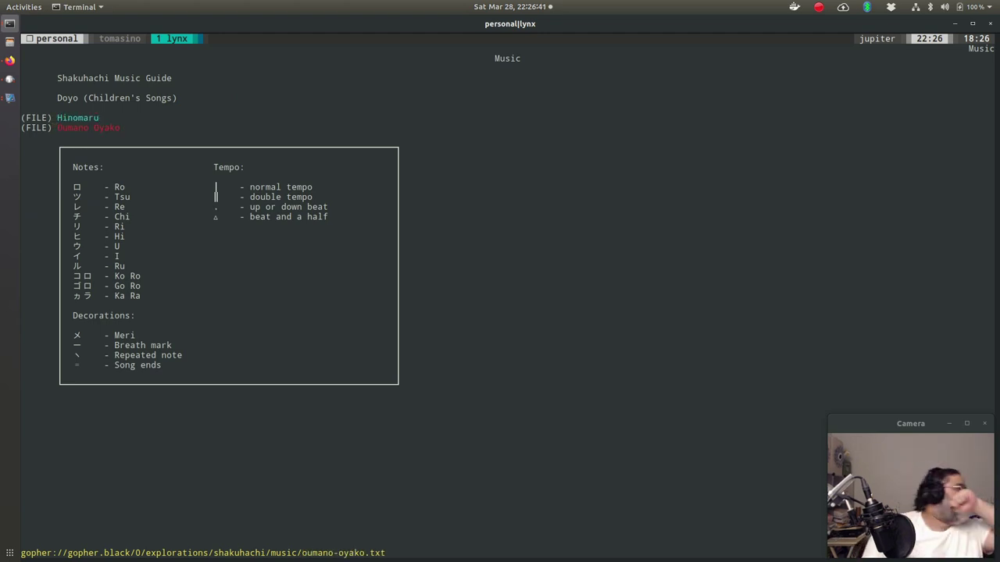
key(Right)
key(Left)
key(Up)
key(Right)
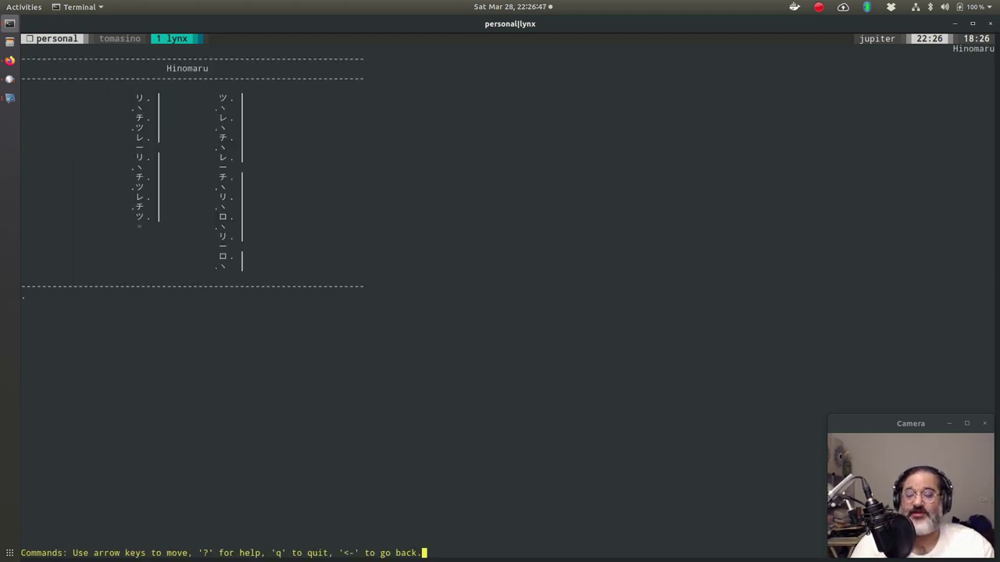
Return to the main menu and scan Reading, Explorations, Phlog, Choose Your Own Adventure and Recipes.
key(Left)
key(Left)
key(Left)
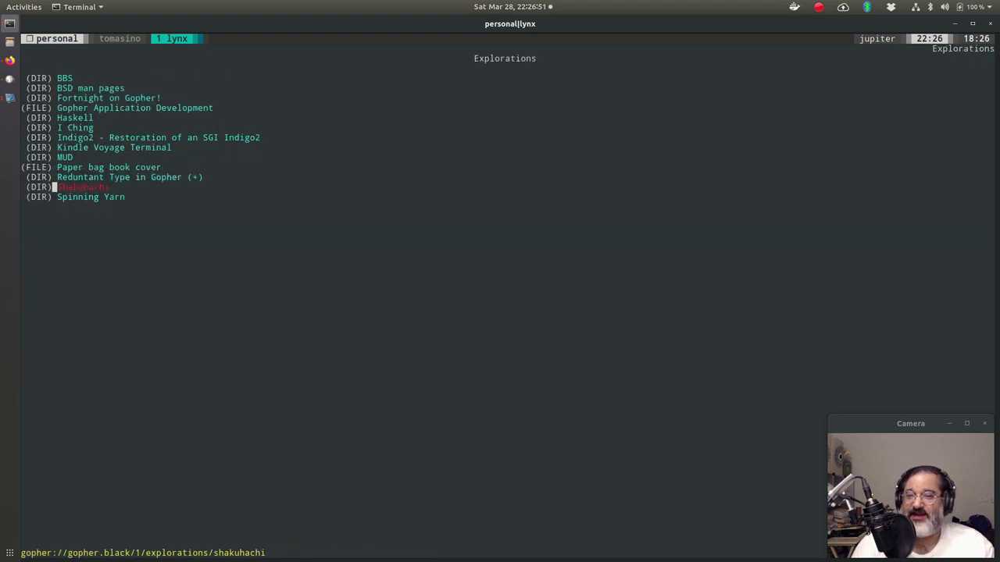
key(Up)
key(Up)
key(Up)
key(Up)
key(Up)
key(Up)
key(Up)
key(Up)
key(Up)
key(Up)
key(Up)
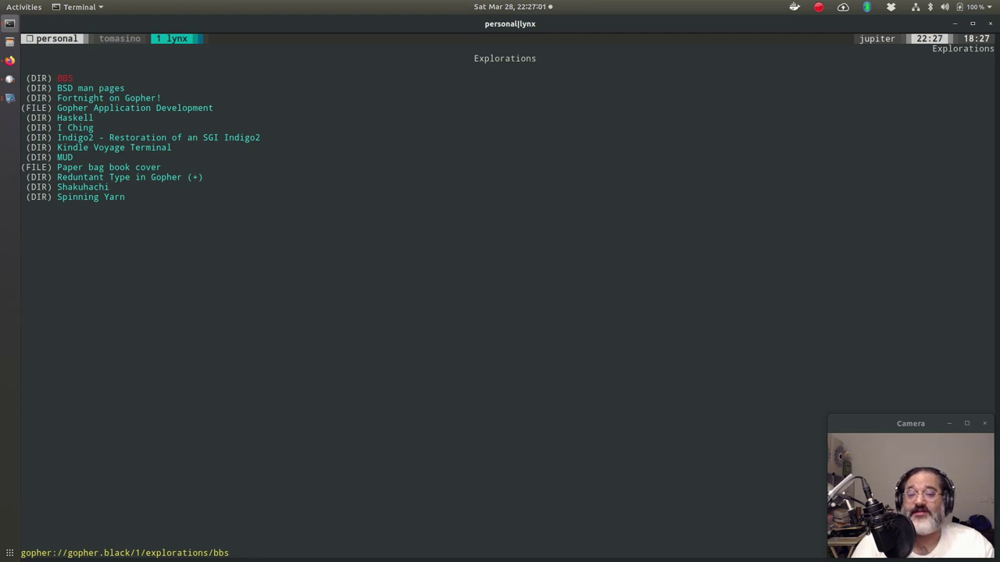
key(Left)
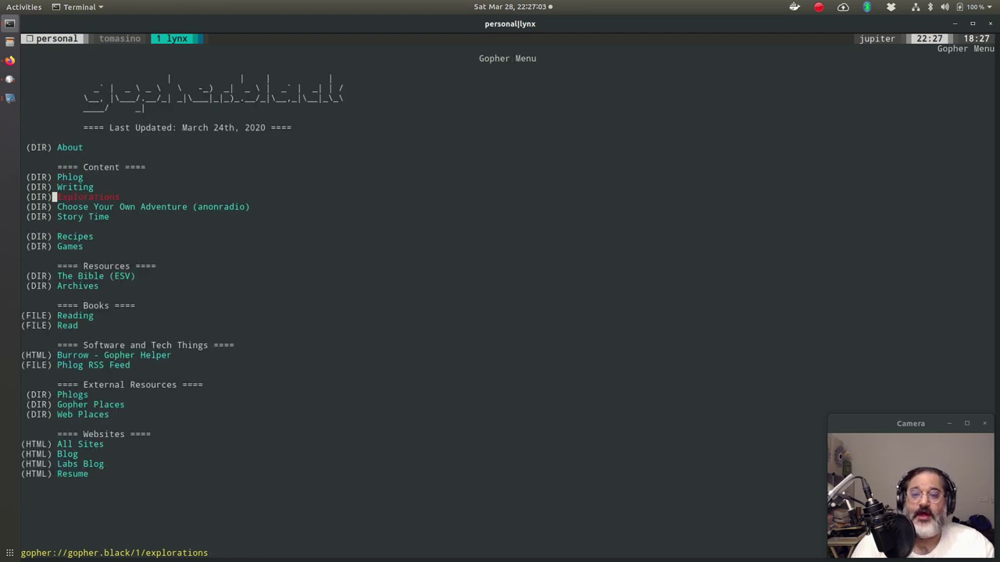
key(Down)
key(Down)
key(Down)
key(Down)
key(Down)
key(Down)
key(Down)
key(Down)
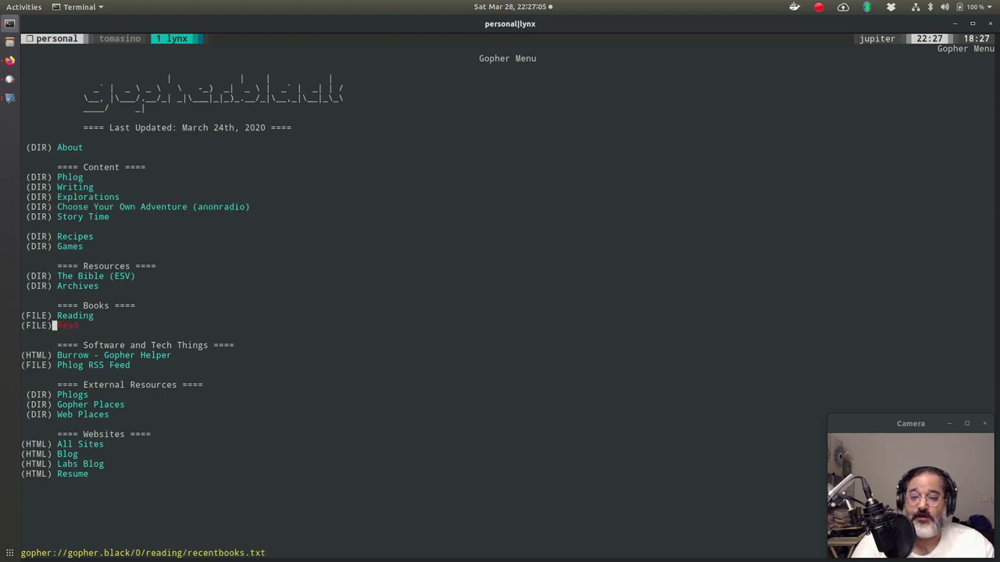
key(Up)
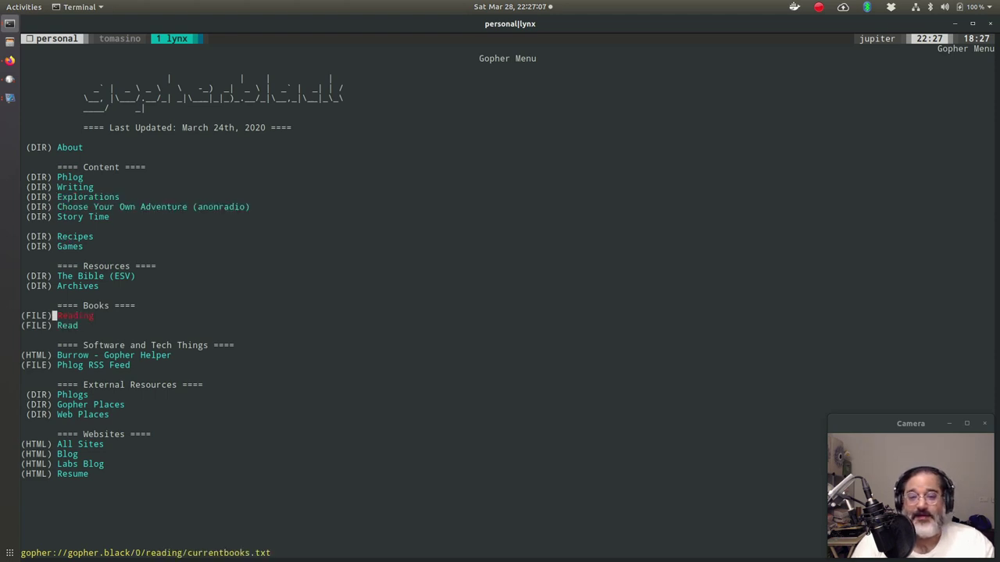
key(Up)
key(Up)
key(Up)
key(Up)
key(Up)
key(Up)
key(Up)
key(Up)
key(Up)
key(Up)
key(Down)
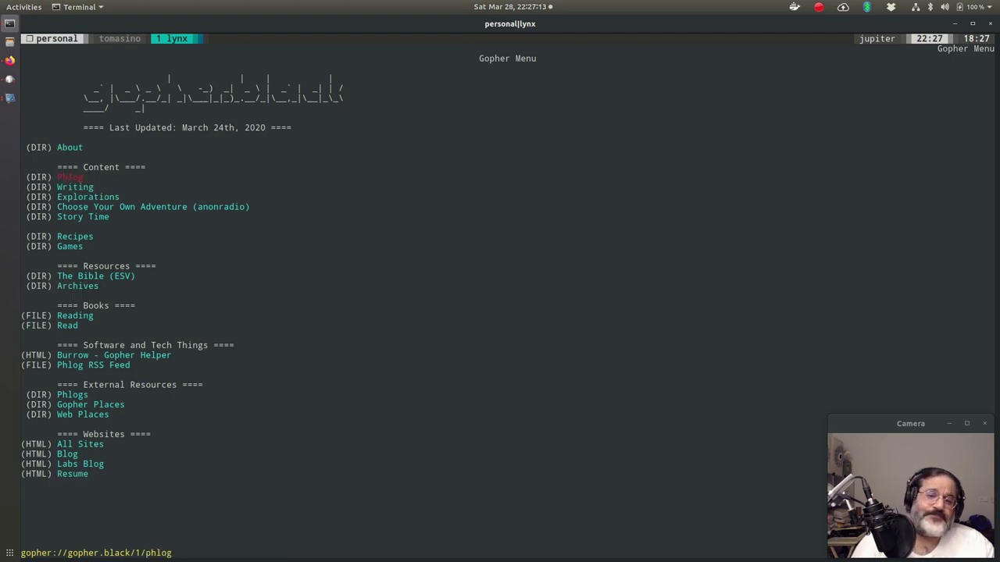
key(Down)
key(Down)
key(Down)
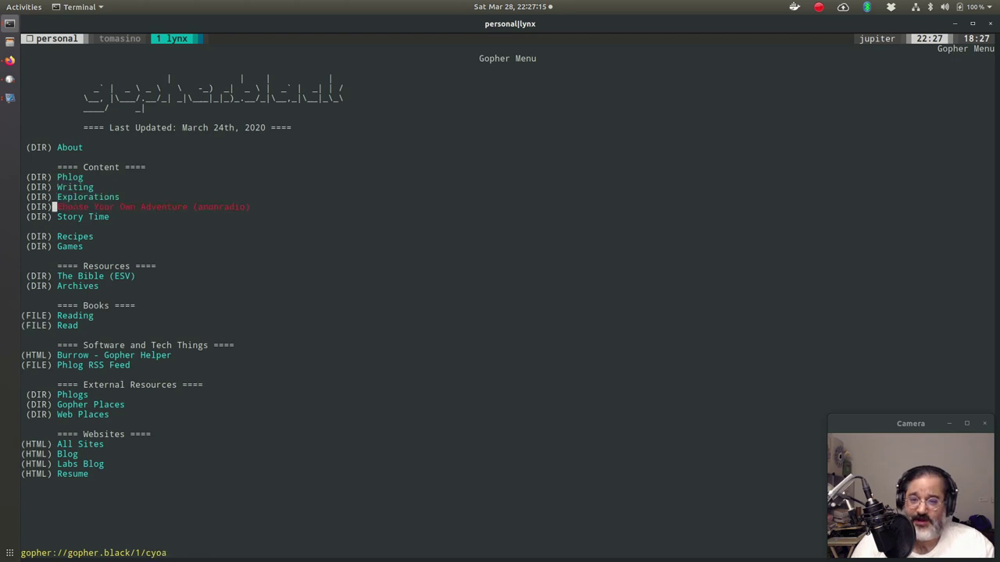
key(Down)
key(Down)
key(ctrl+alt+Down)
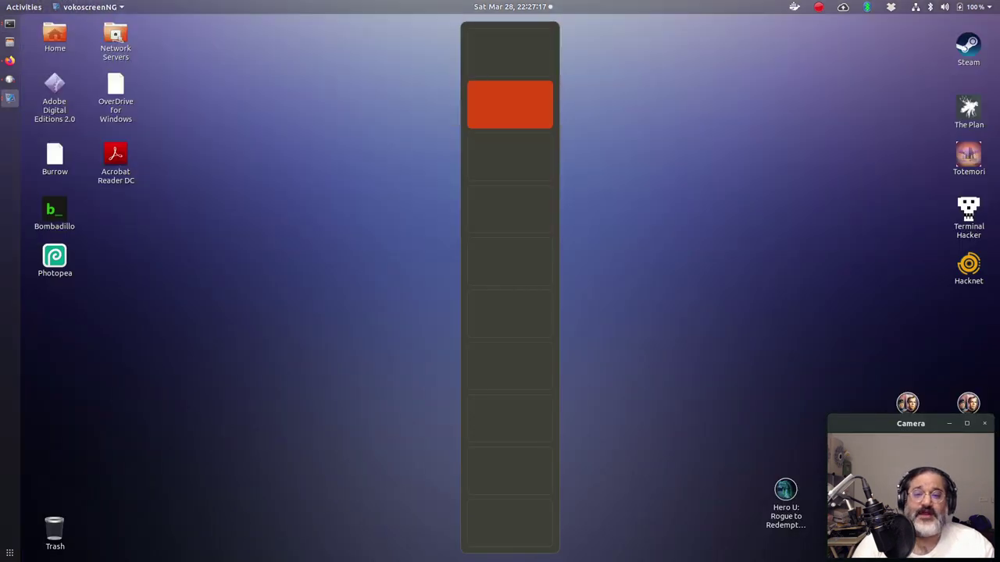
key(ctrl+alt+Up)
key(ctrl+alt+Down)
key(ctrl+alt+Down)
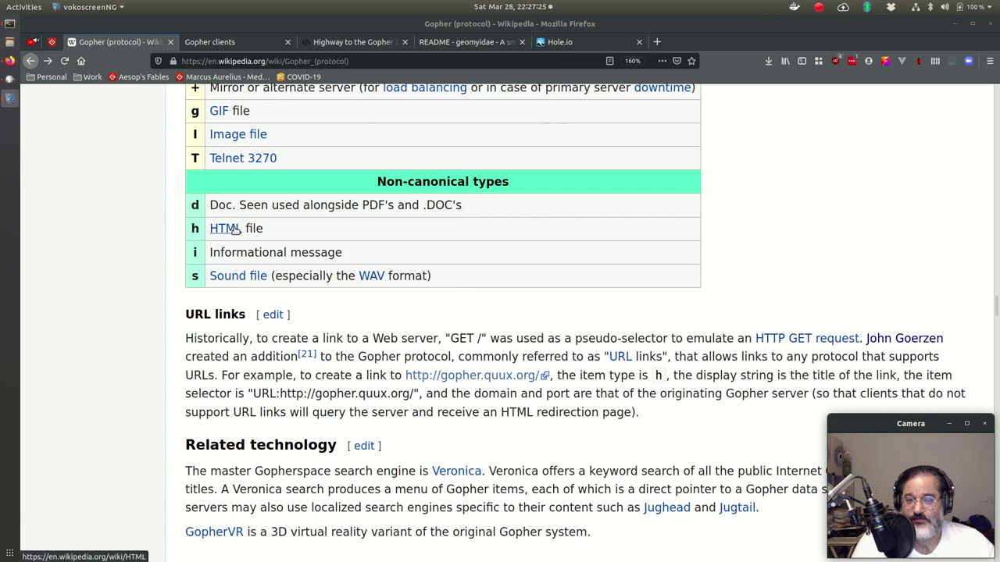
click(519, 236)
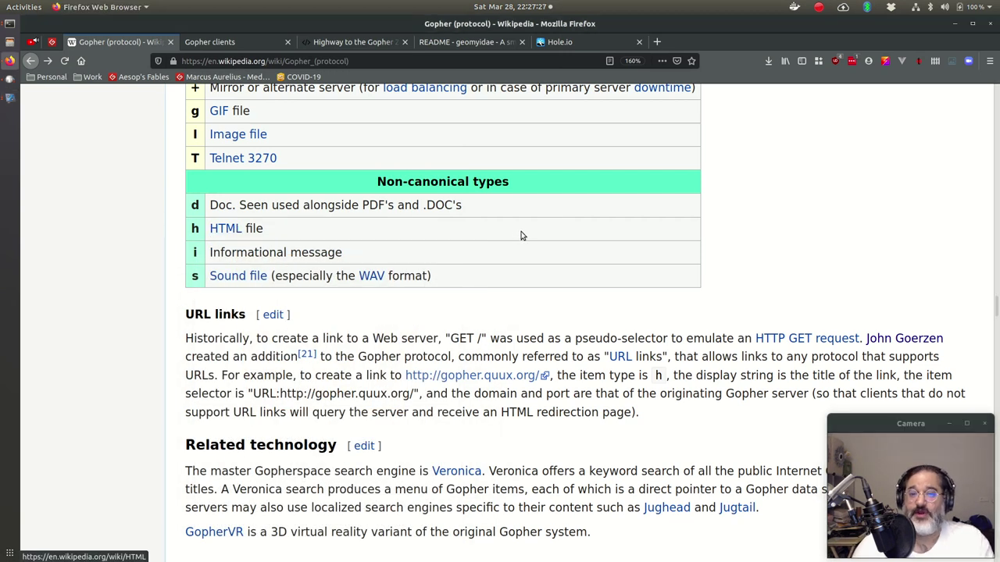
key(ctrl+alt+Up)
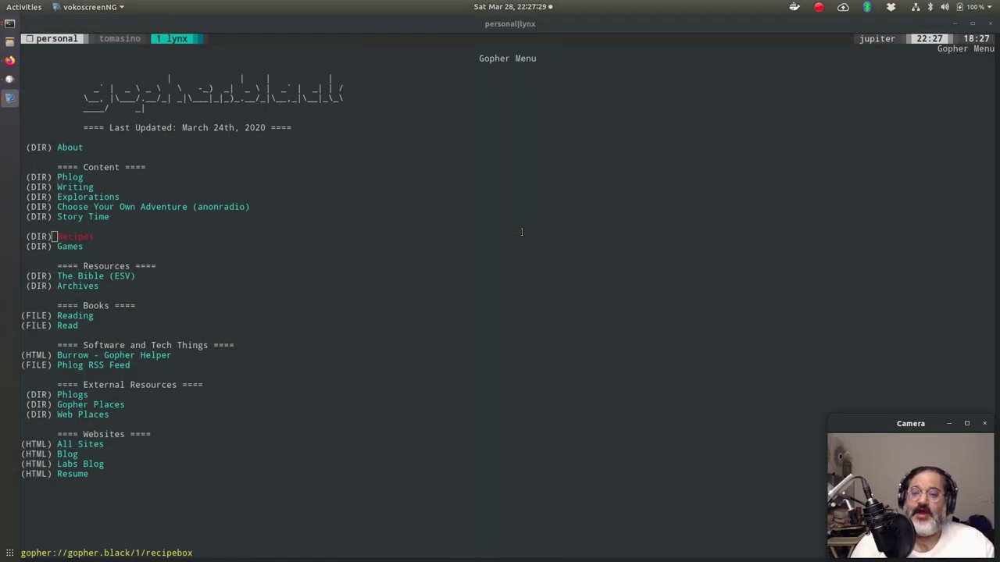
Open Archives, browse the RFCs of note list including RFC1436 - Gopher, then go back.
click(522, 232)
key(Up)
key(Up)
key(Down)
key(Down)
key(Down)
key(Down)
key(Down)
key(Return)
key(Down)
key(Down)
key(Down)
key(Down)
key(Down)
key(Down)
key(Return)
key(Down)
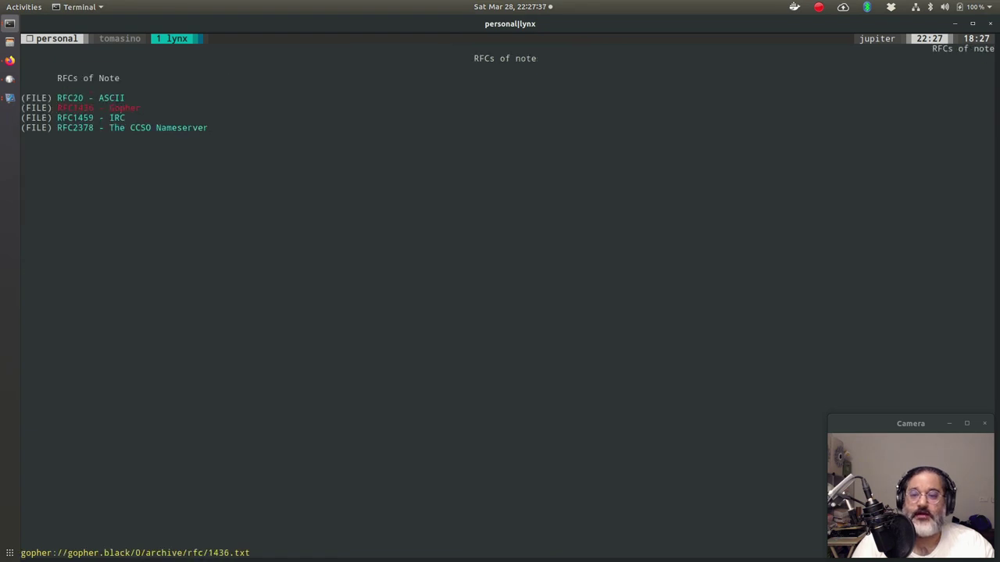
key(Down)
key(Down)
key(Up)
key(Up)
key(Down)
key(Left)
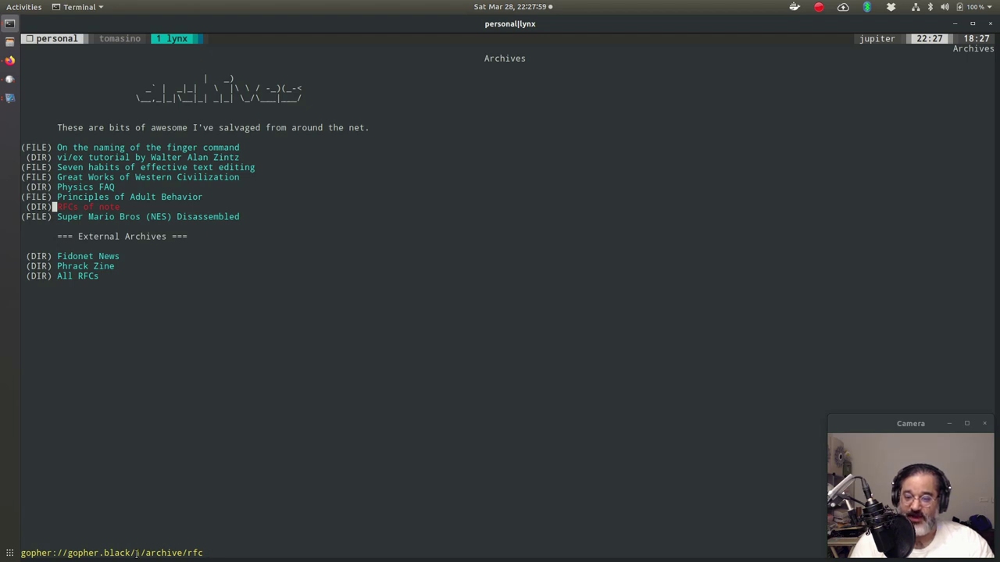
Highlight the gopher.black archive/rfc URL in the status line.
double_click(139, 553)
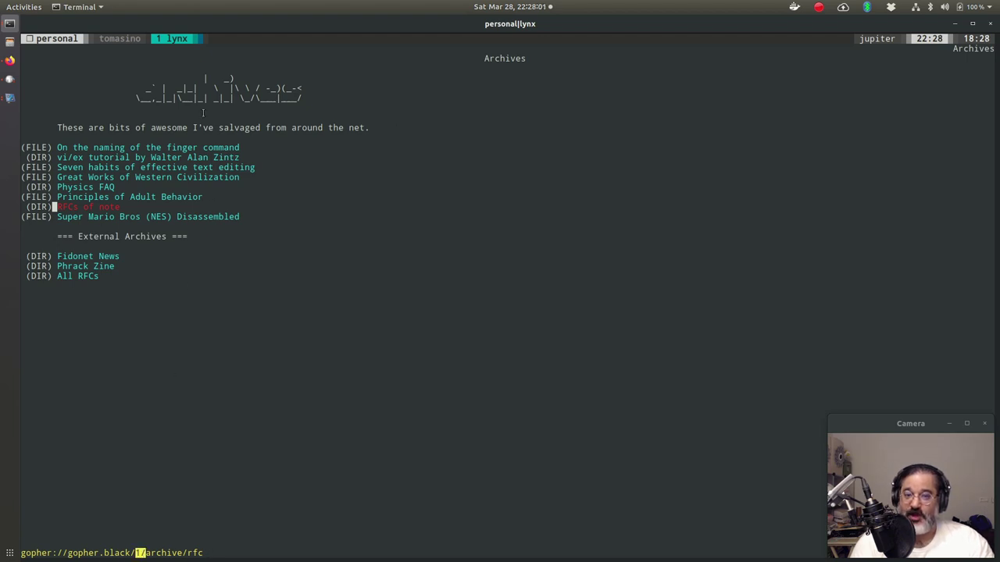
click(137, 511)
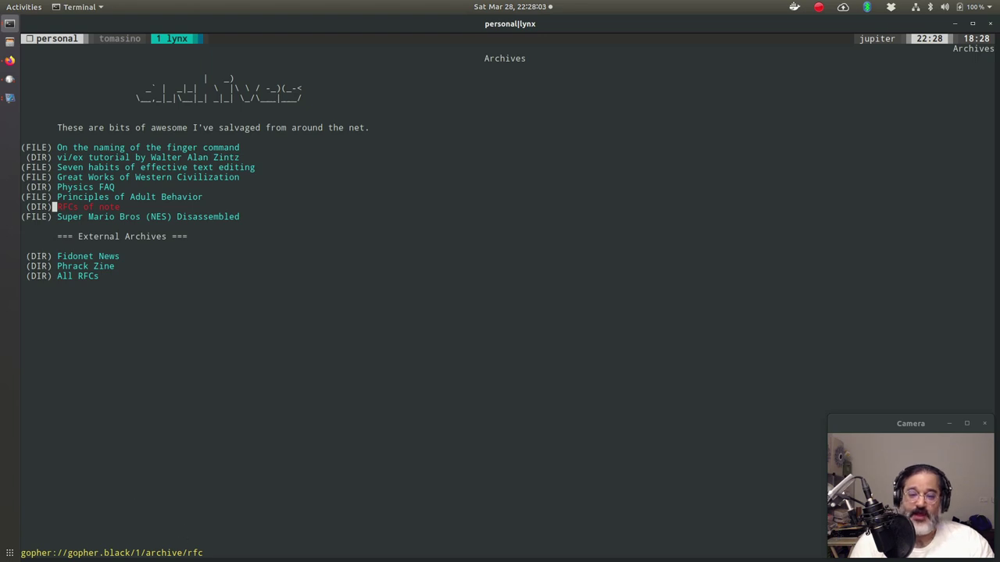
drag(146, 555, 203, 554)
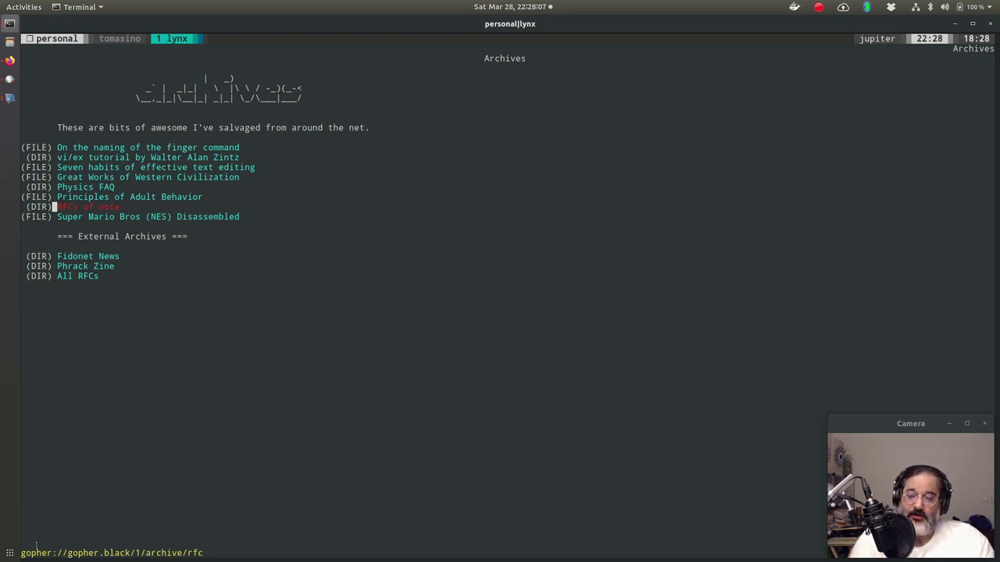
drag(24, 553, 203, 550)
Quit Lynx and run curl gopher://gopher.black to print the raw menu.
key(q)
text(y)
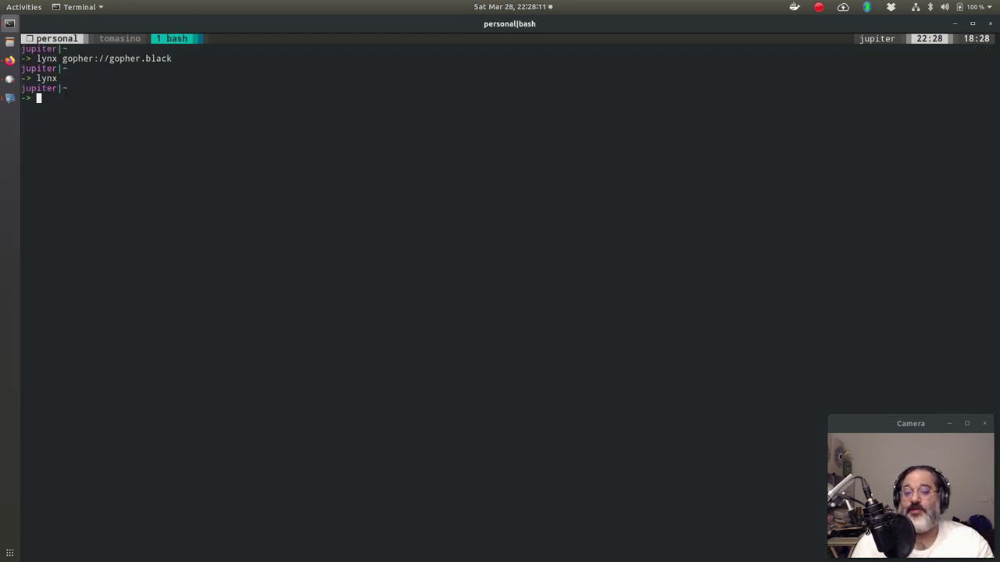
text(cur)
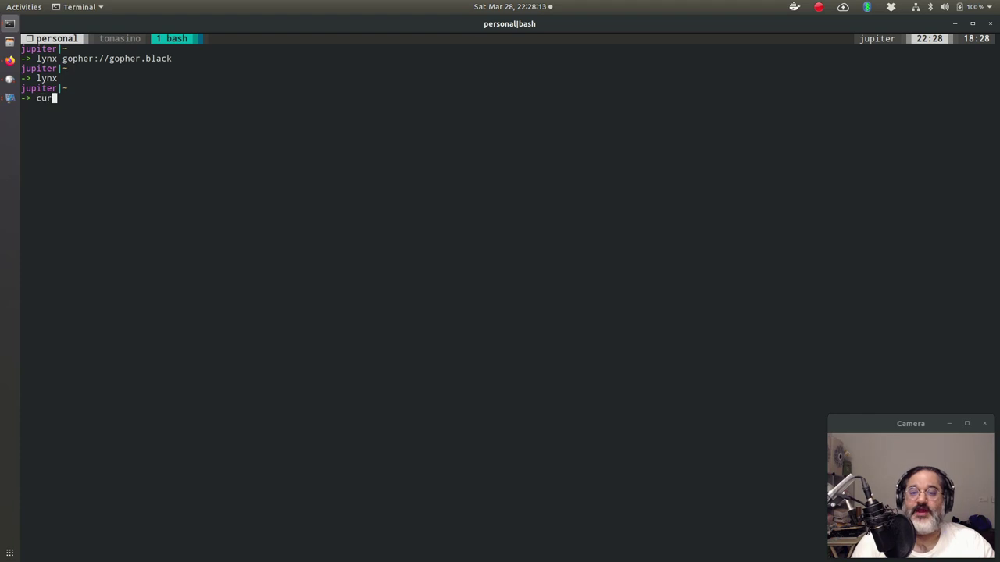
text(l go)
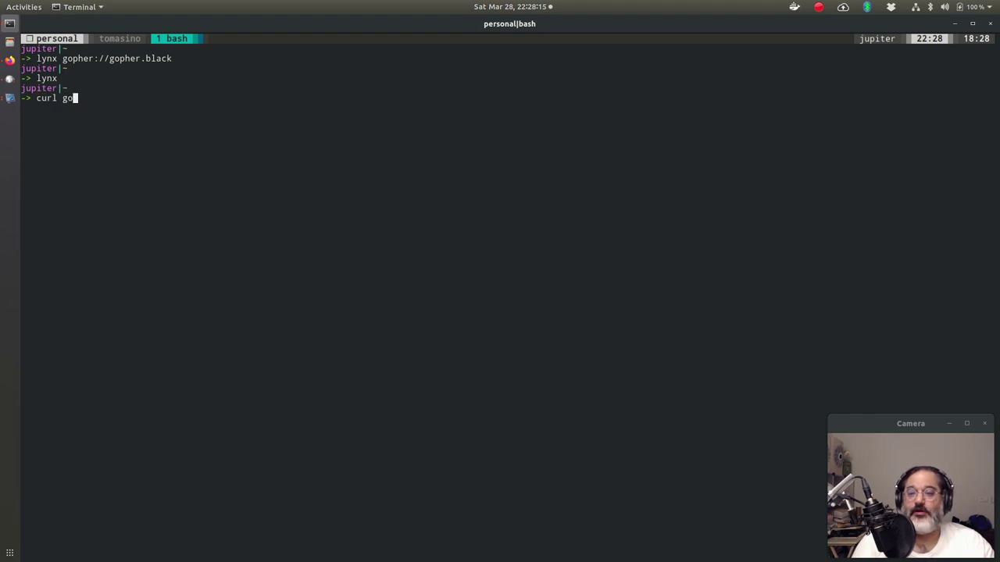
text(pher:)
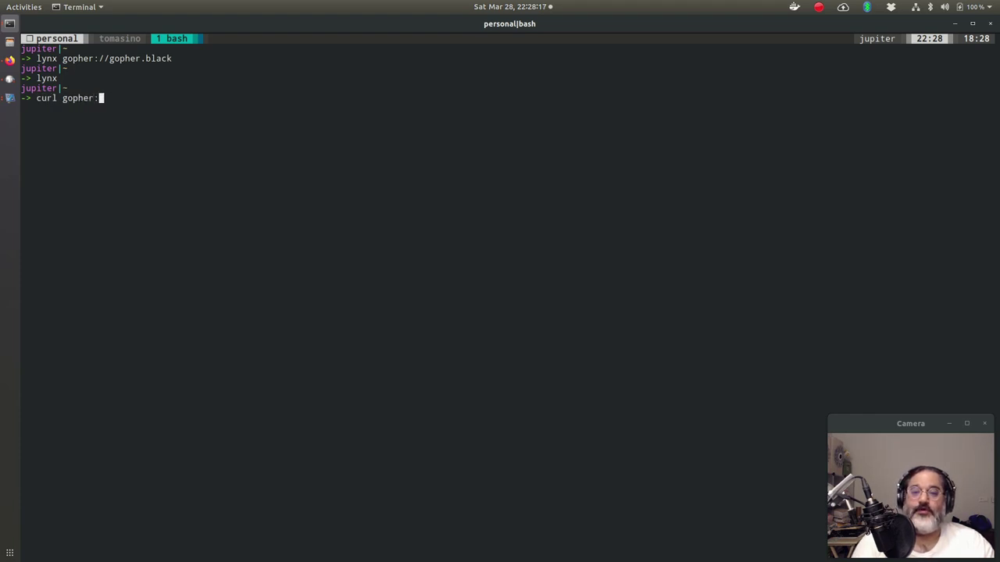
text(//gopher.black)
key(Return)
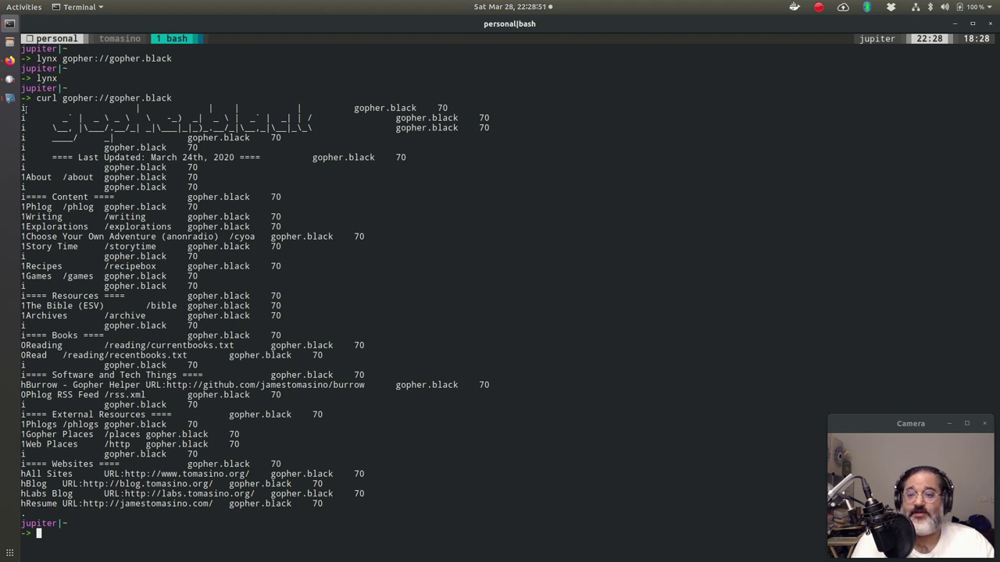
drag(24, 109, 332, 108)
click(372, 121)
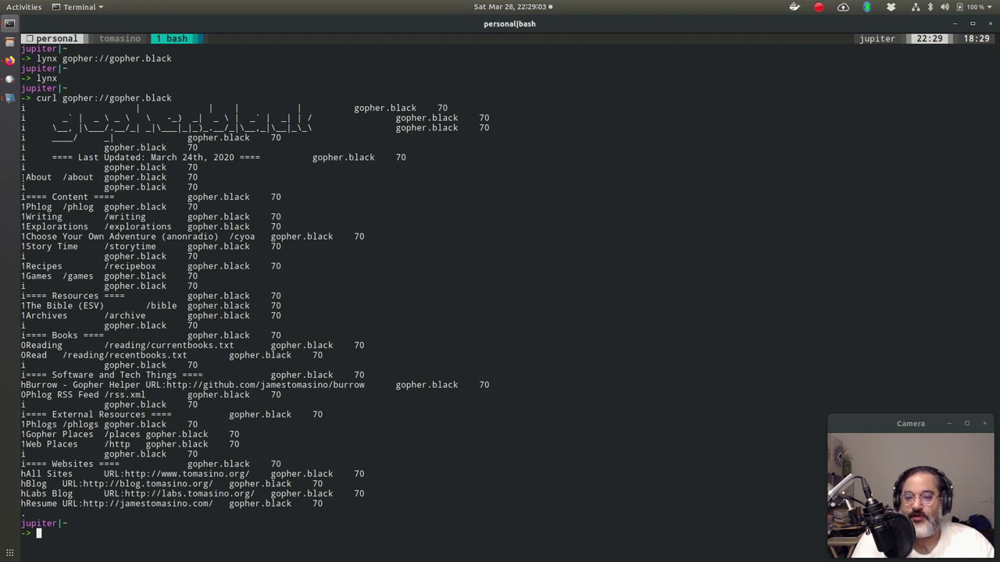
drag(22, 177, 62, 177)
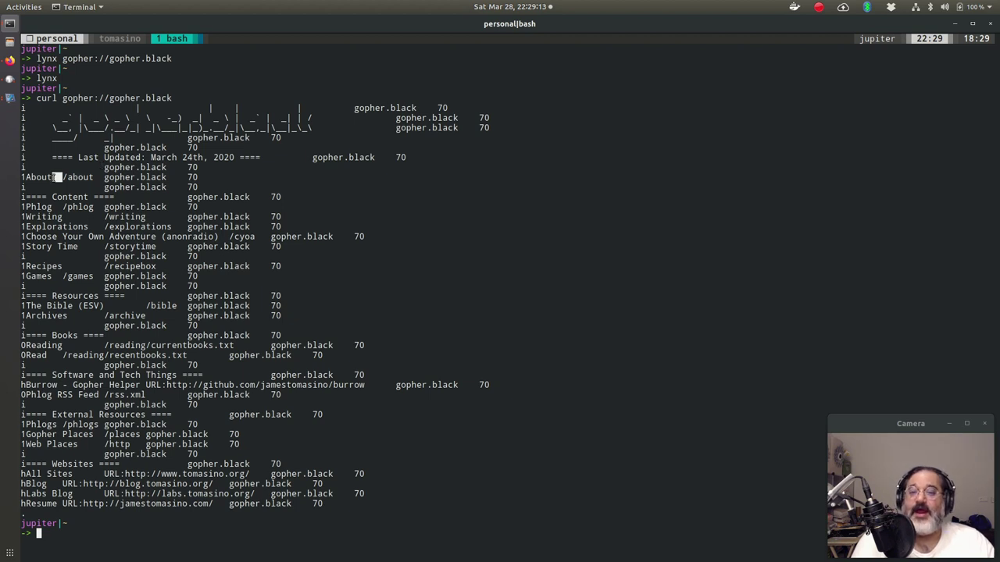
click(64, 178)
drag(64, 177, 94, 180)
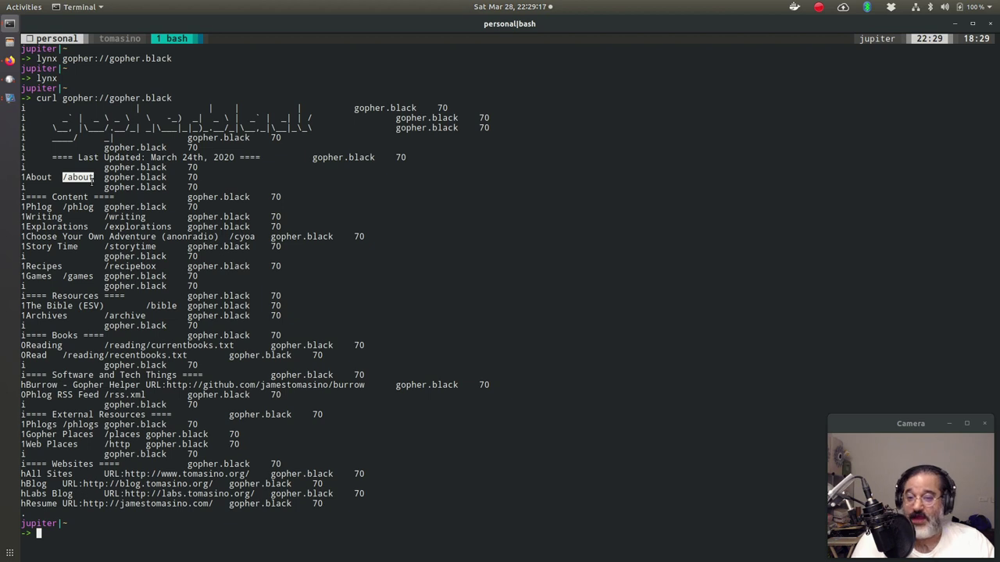
click(64, 179)
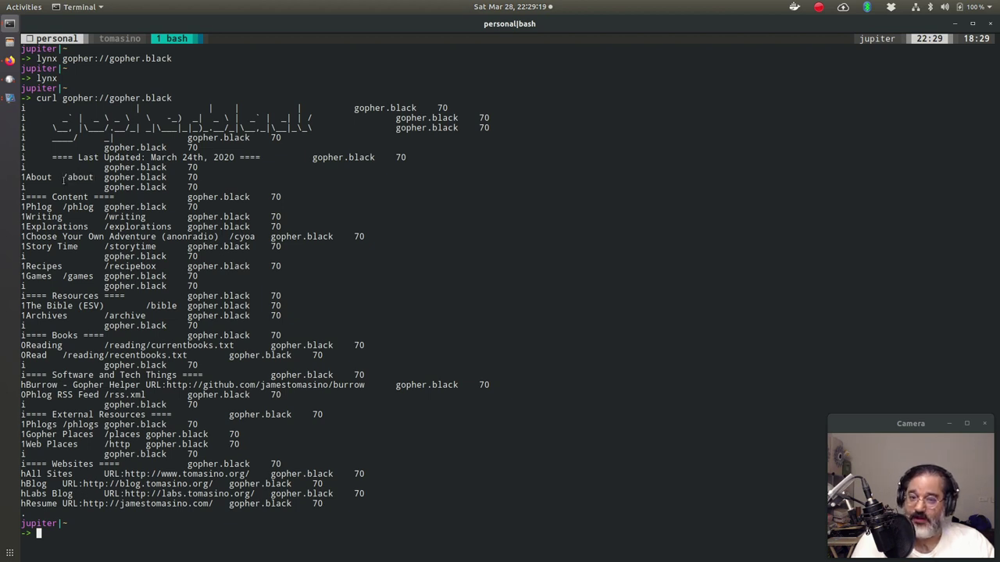
drag(64, 178, 93, 178)
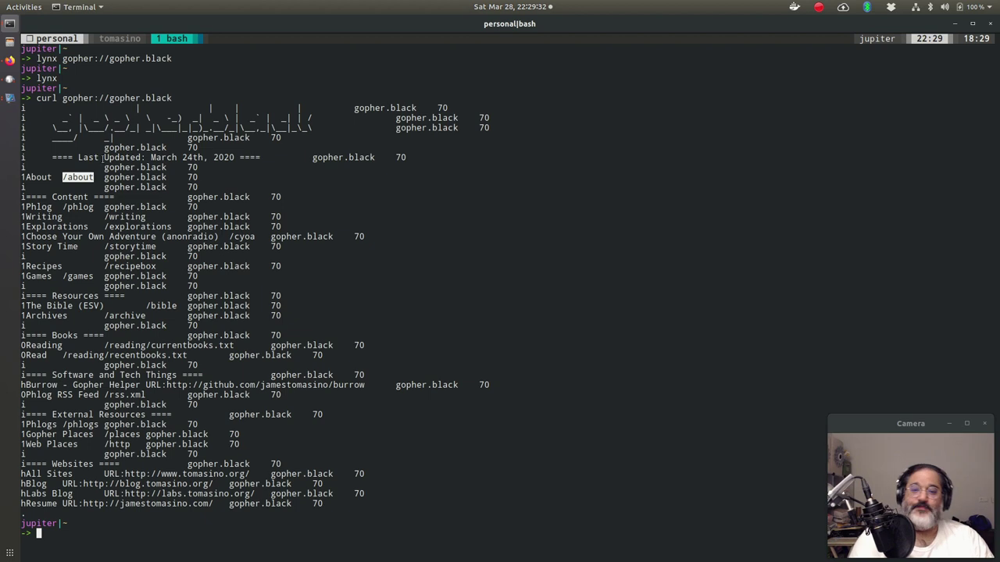
click(98, 178)
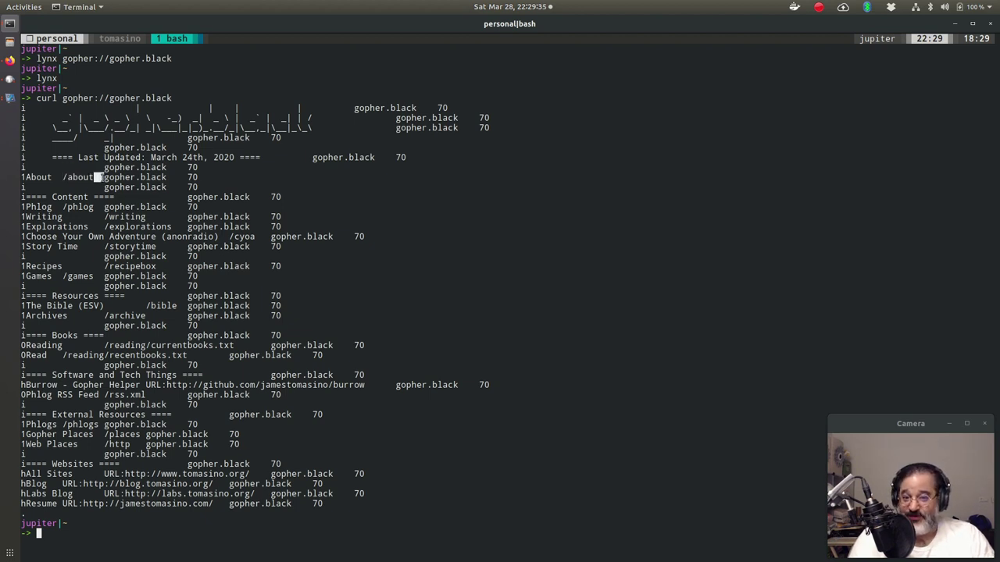
drag(104, 177, 188, 177)
double_click(192, 177)
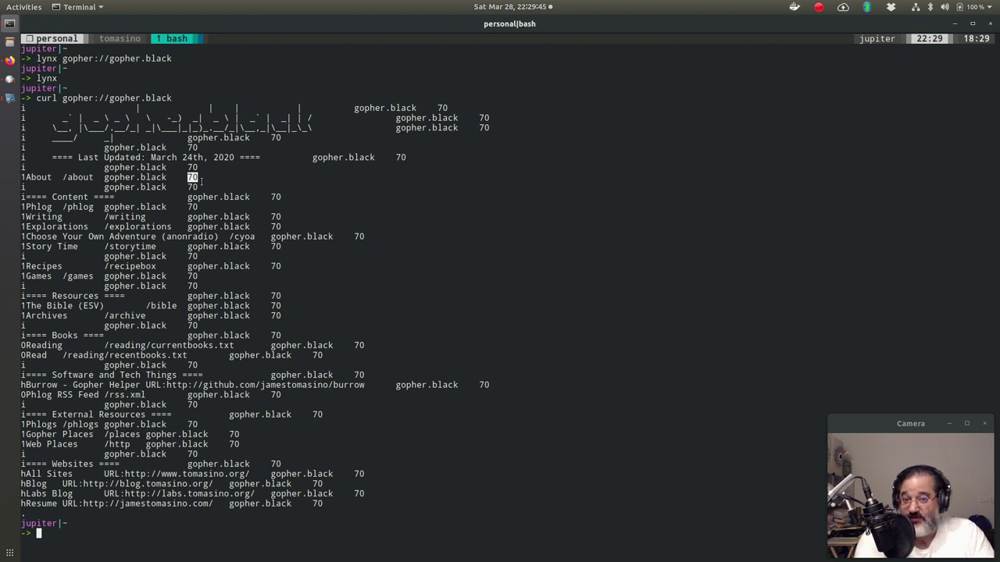
drag(104, 177, 166, 177)
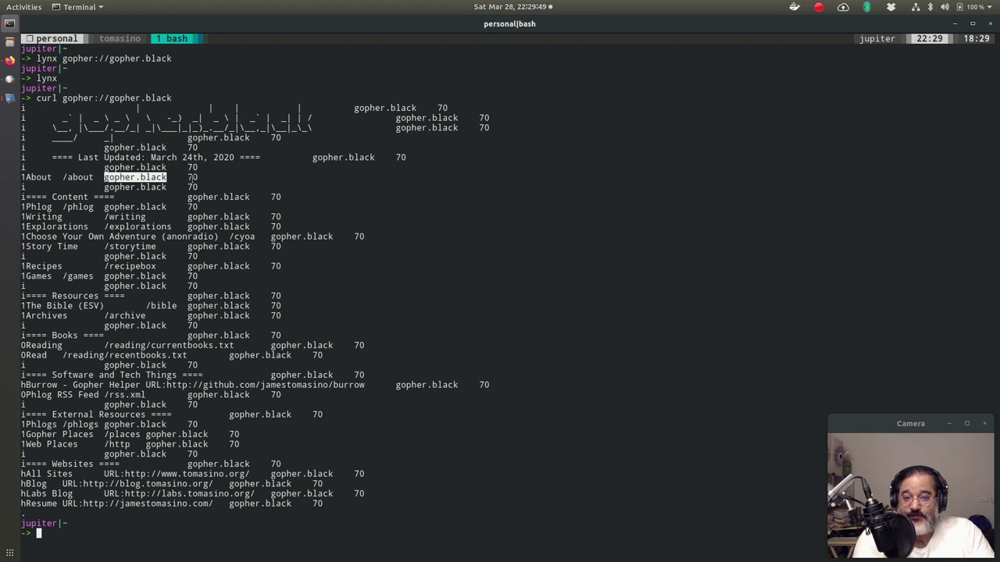
click(192, 177)
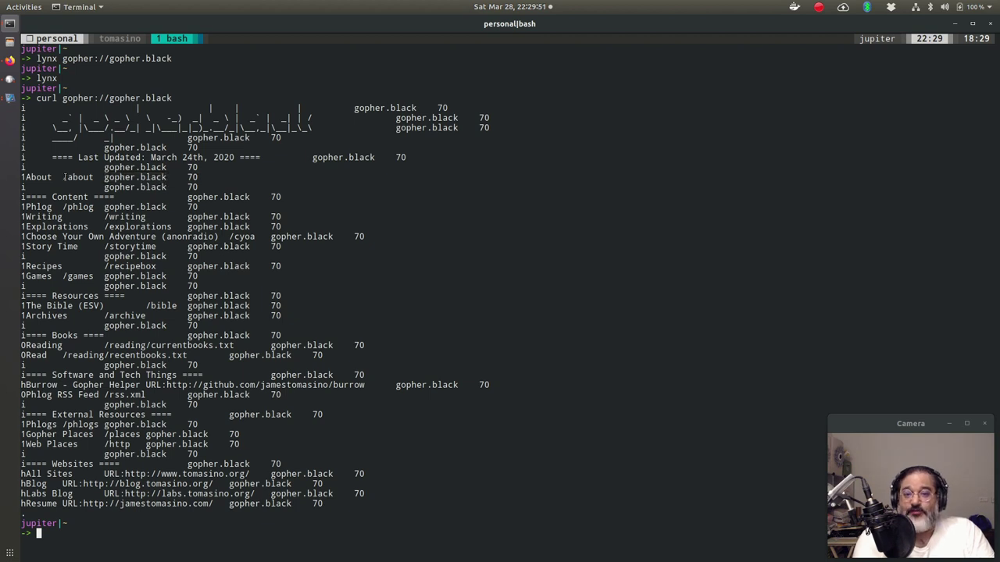
drag(63, 178, 94, 177)
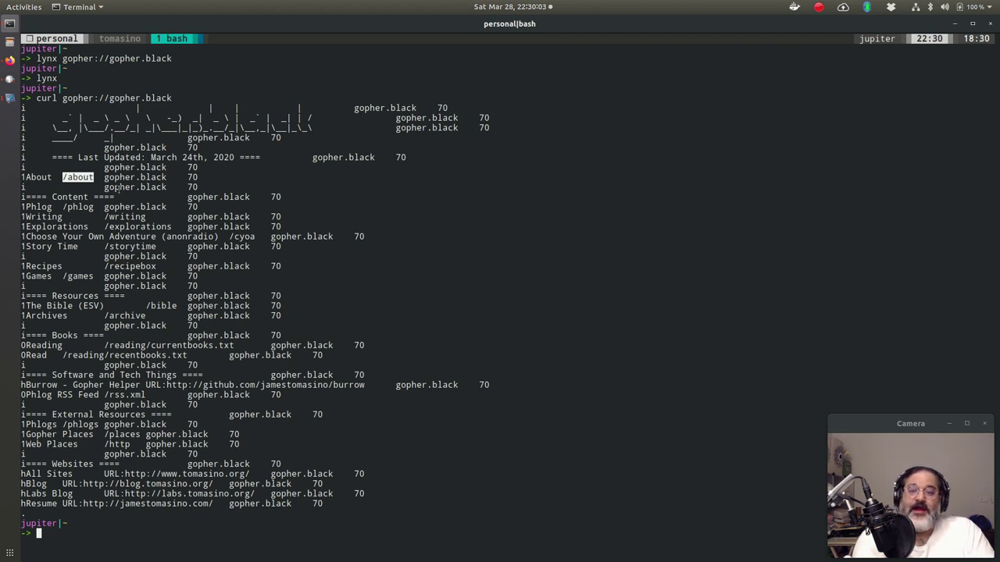
click(64, 178)
drag(64, 178, 94, 177)
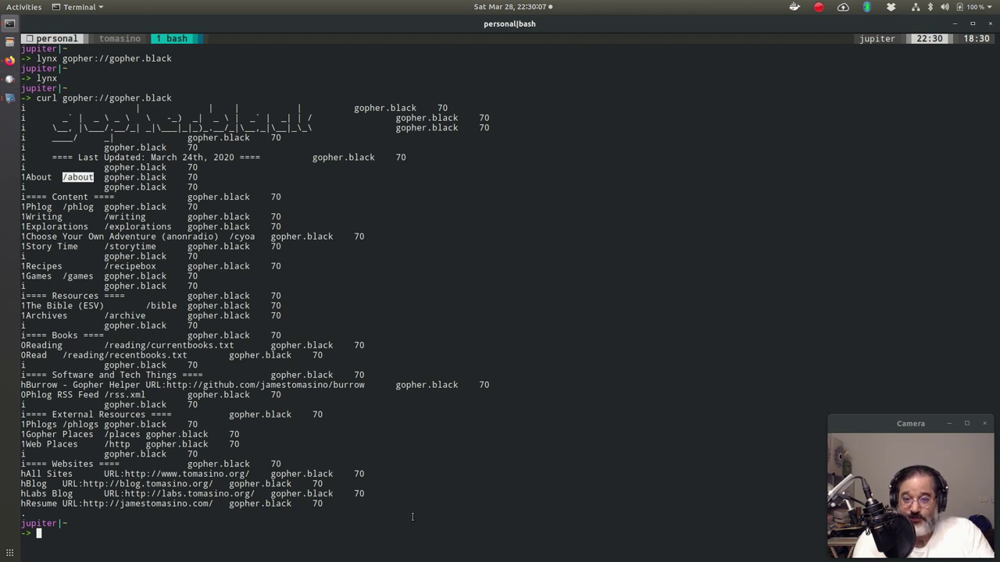
click(84, 218)
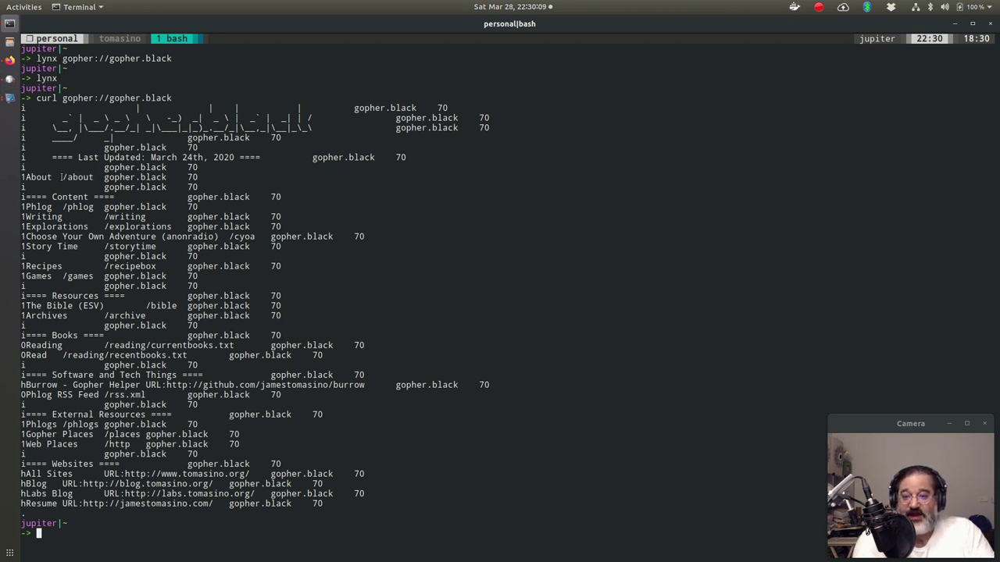
drag(59, 177, 86, 177)
click(87, 177)
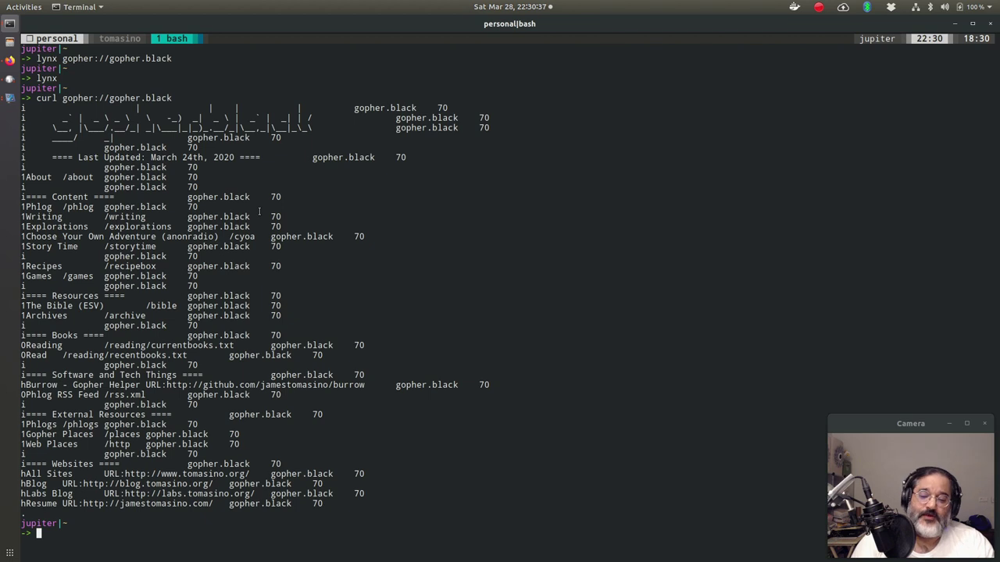
Launch Lynx, load gopher://gopher.black/0/about as plain text, then quit to the shell.
text(lynx)
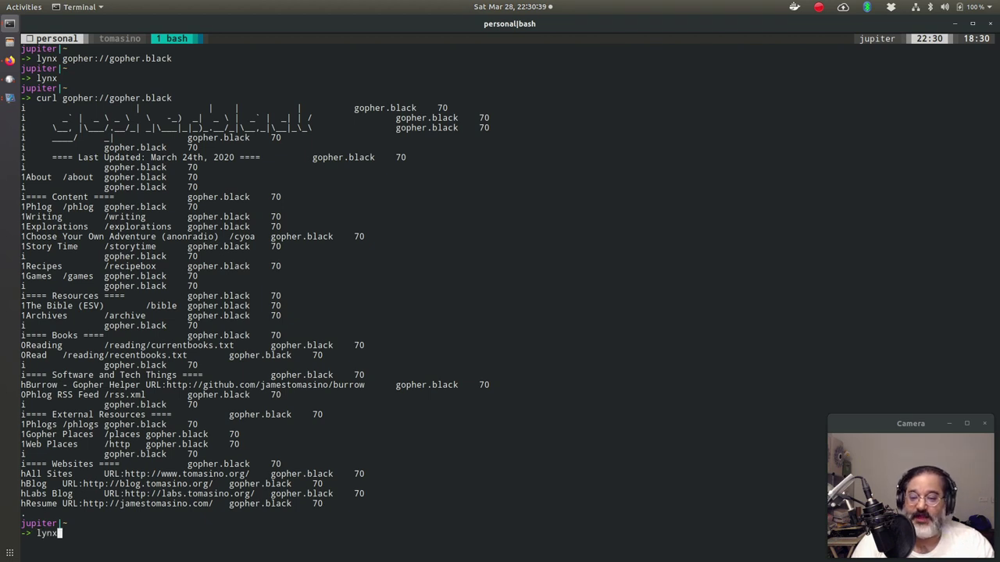
key(Return)
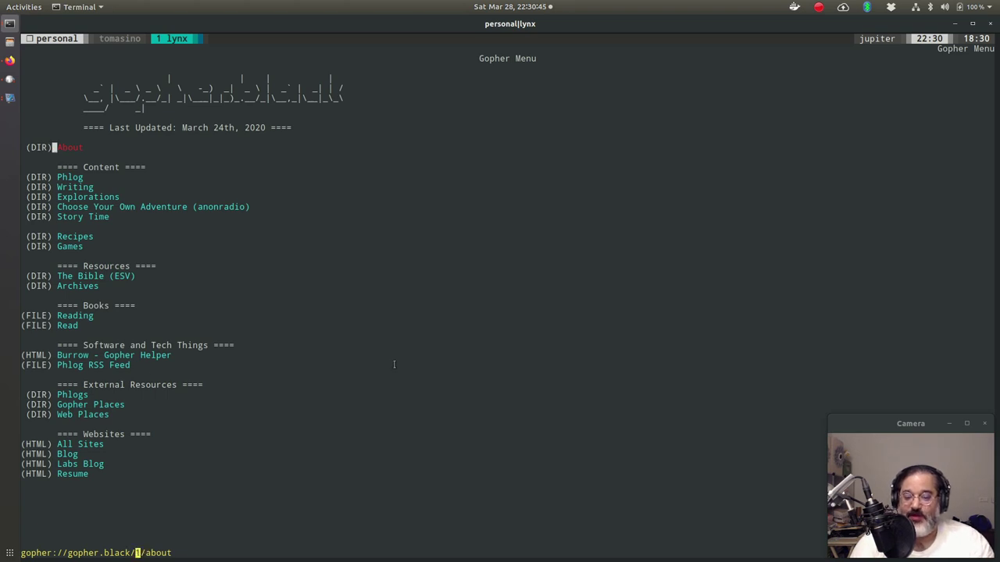
key(shift+g)
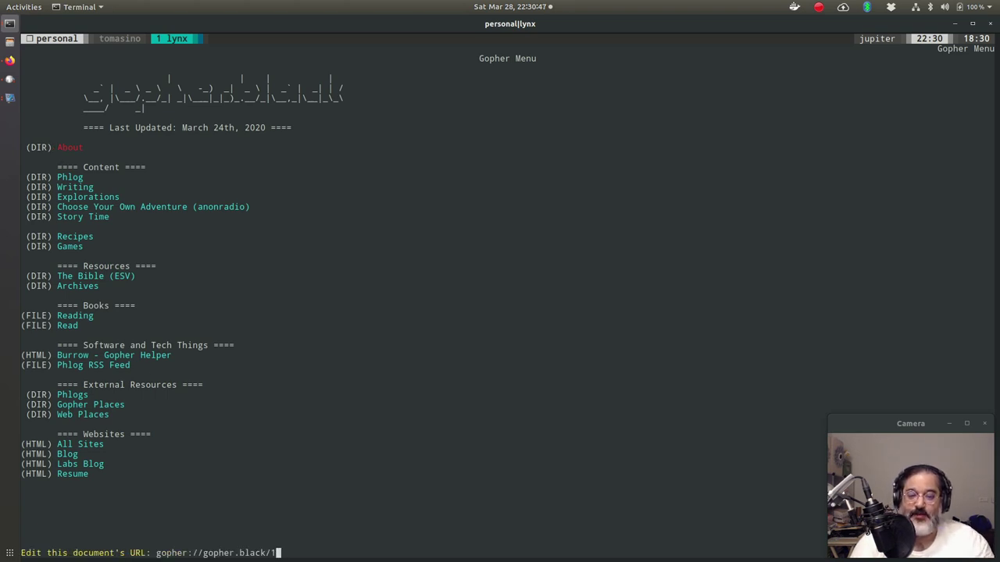
key(BackSpace)
text(90)
key(BackSpace)
key(BackSpace)
text(0/)
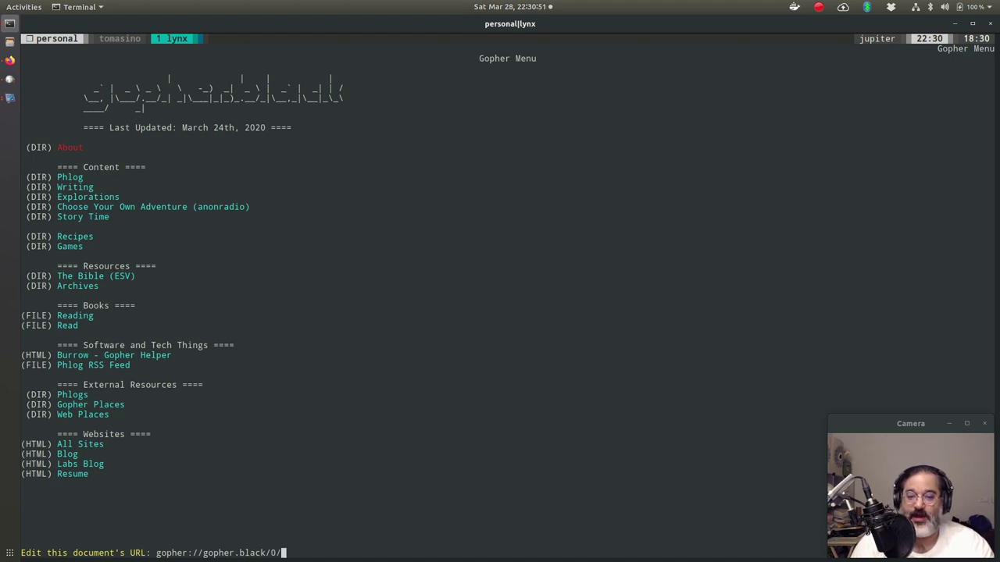
text(about)
key(Return)
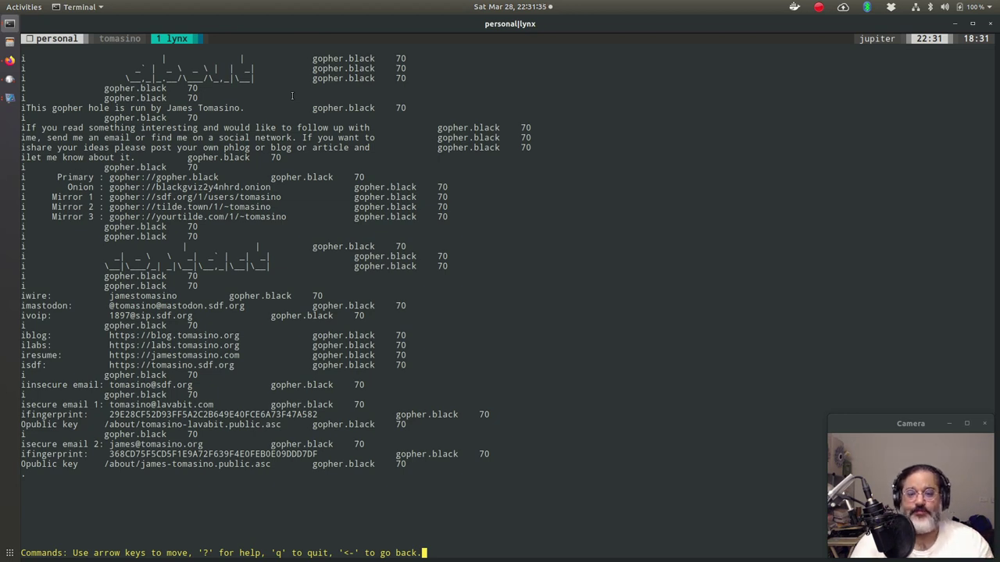
key(q)
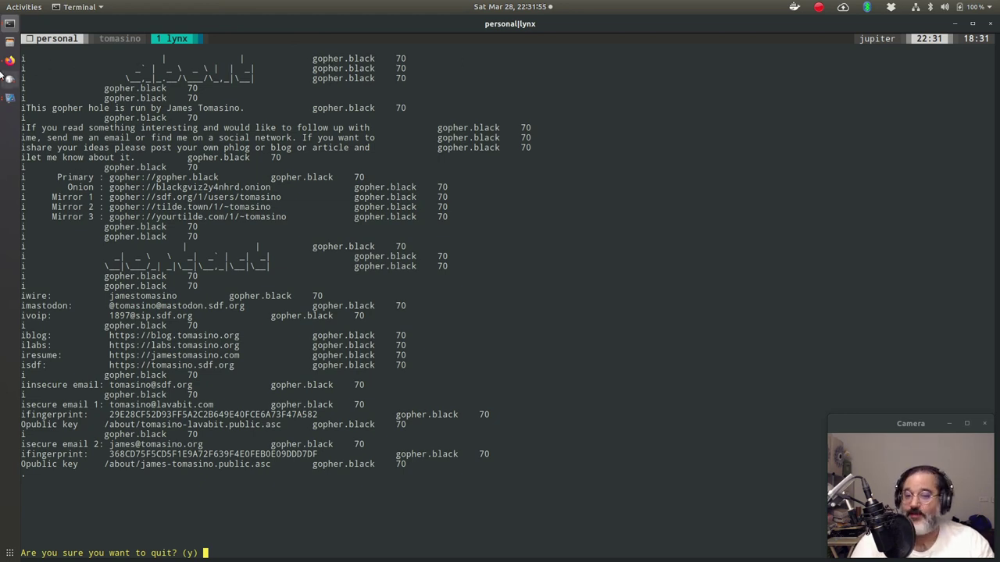
key(y)
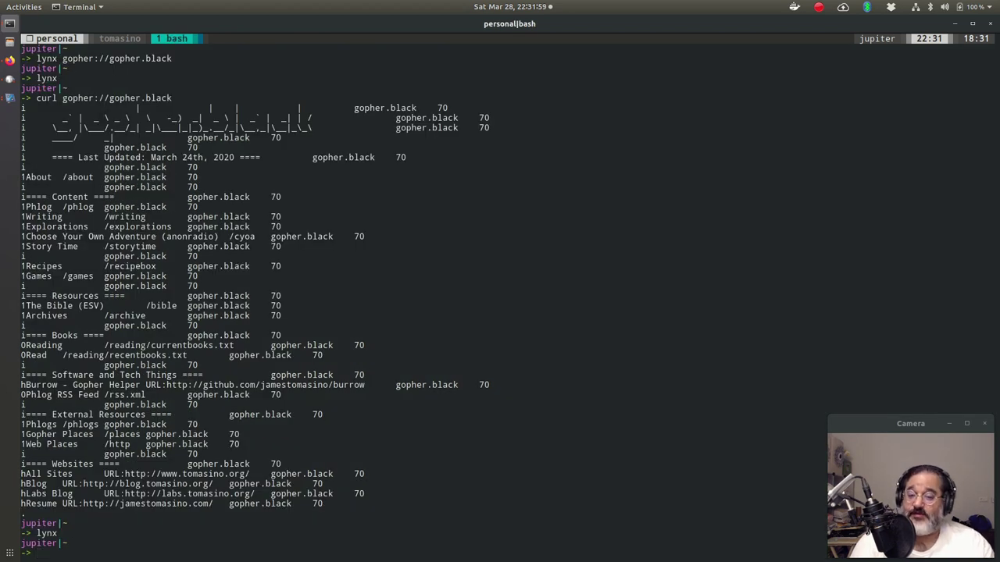
Open gopher://cosmic.voyage in Lynx and reload it as raw item type 0 text.
text(lynx goph)
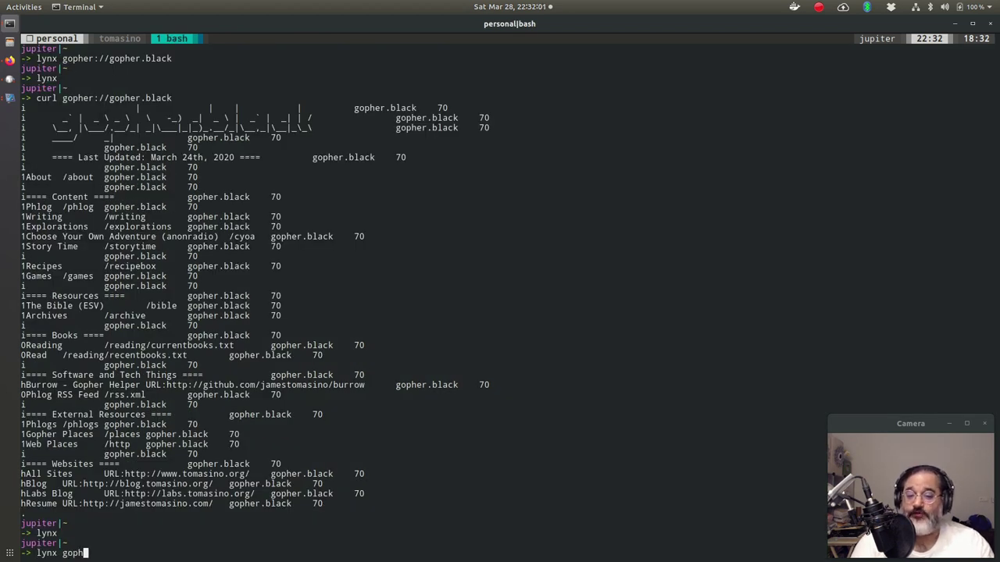
text(er://cosmic)
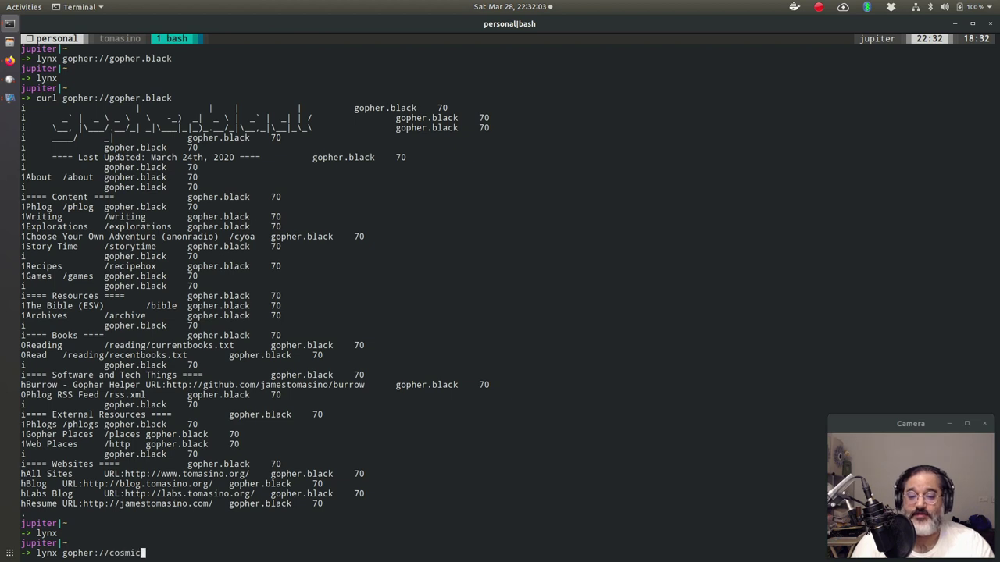
text(.voyage)
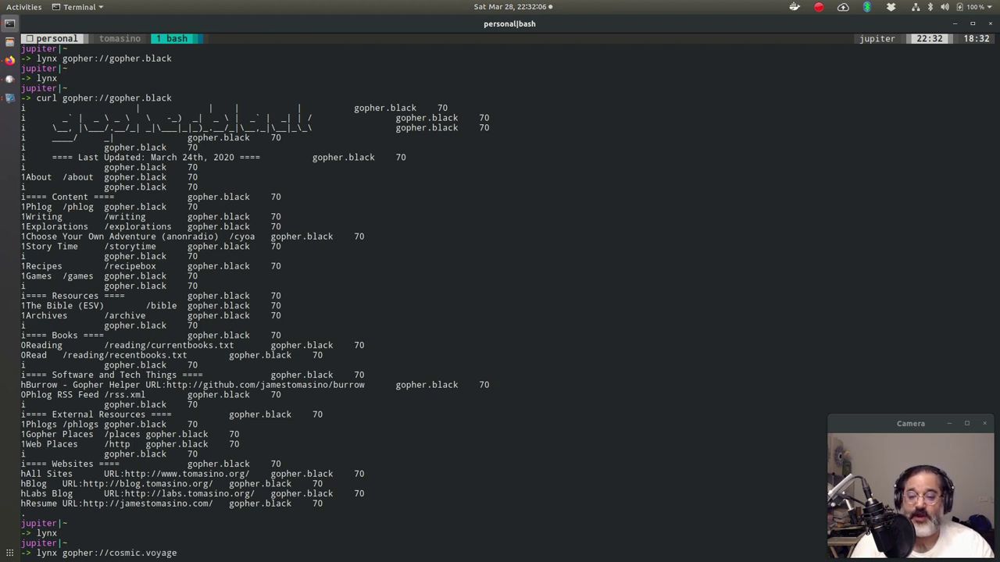
key(Return)
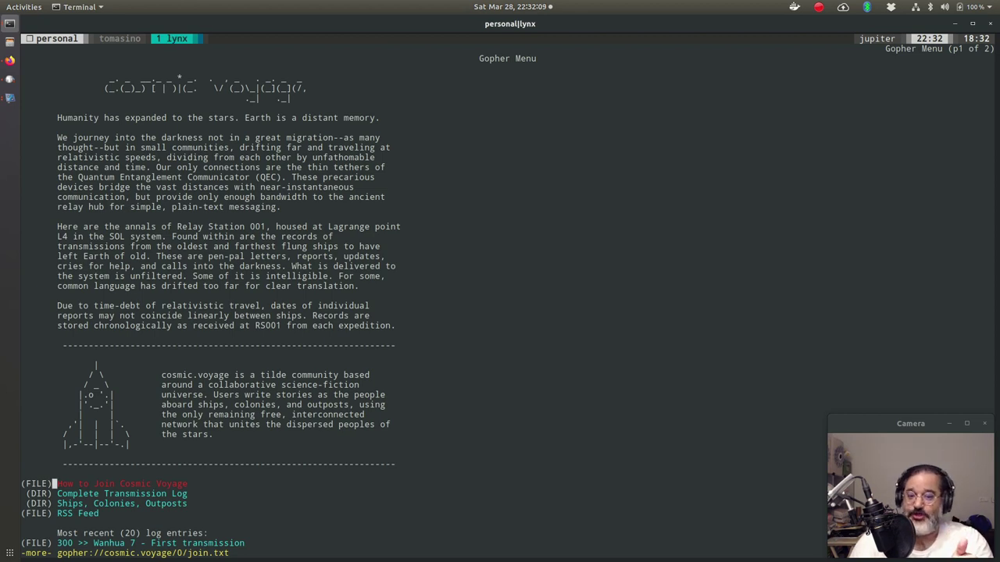
key(E)
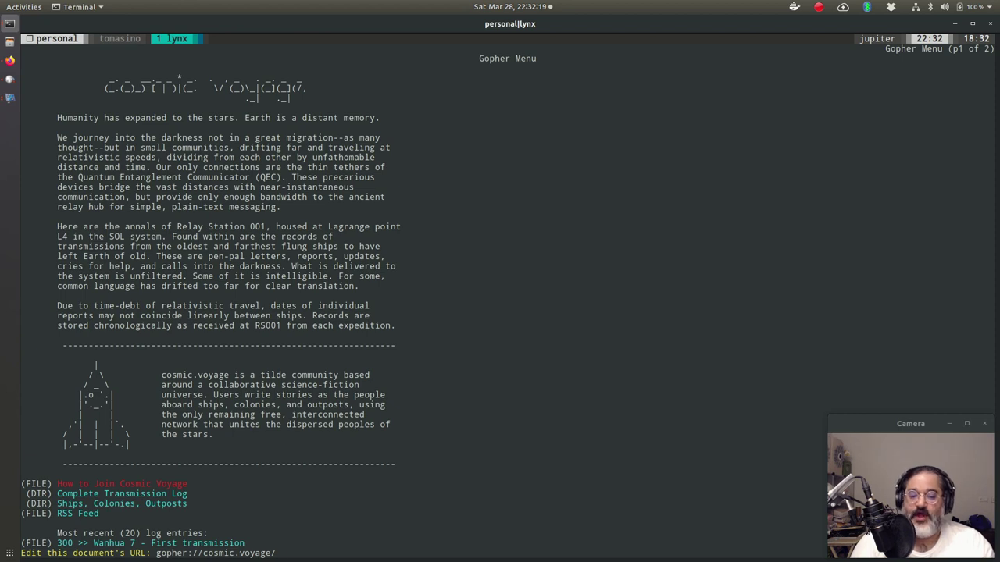
text(0)
key(Return)
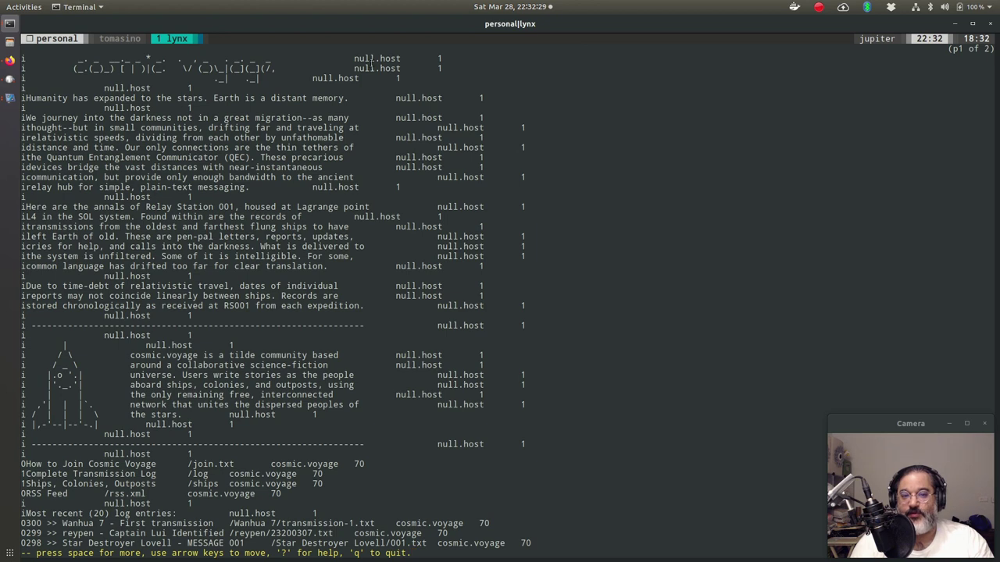
Highlight a null.host entry and the How to Join Cosmic Voyage line, then quit Lynx.
drag(355, 58, 438, 59)
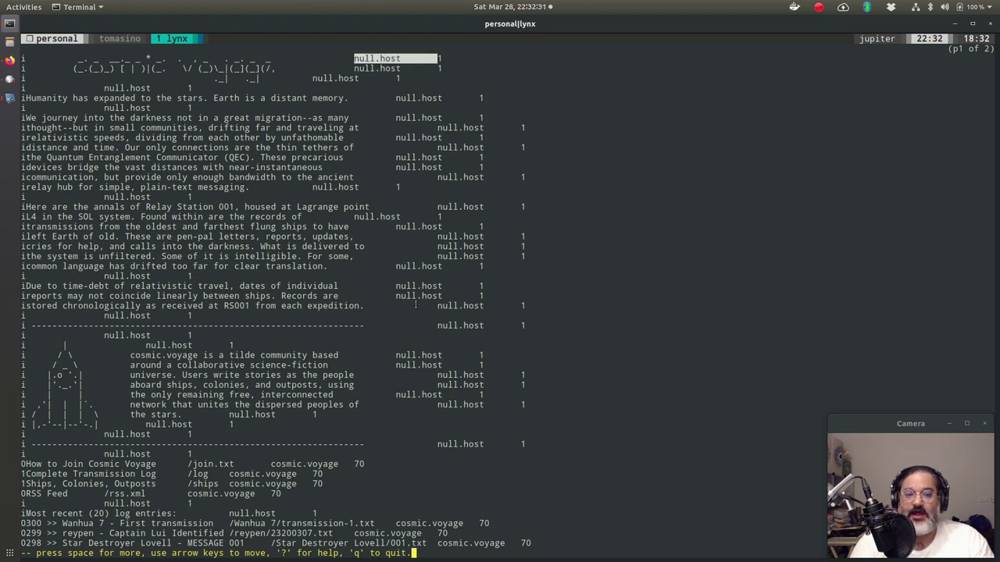
drag(22, 462, 380, 464)
click(271, 473)
click(379, 464)
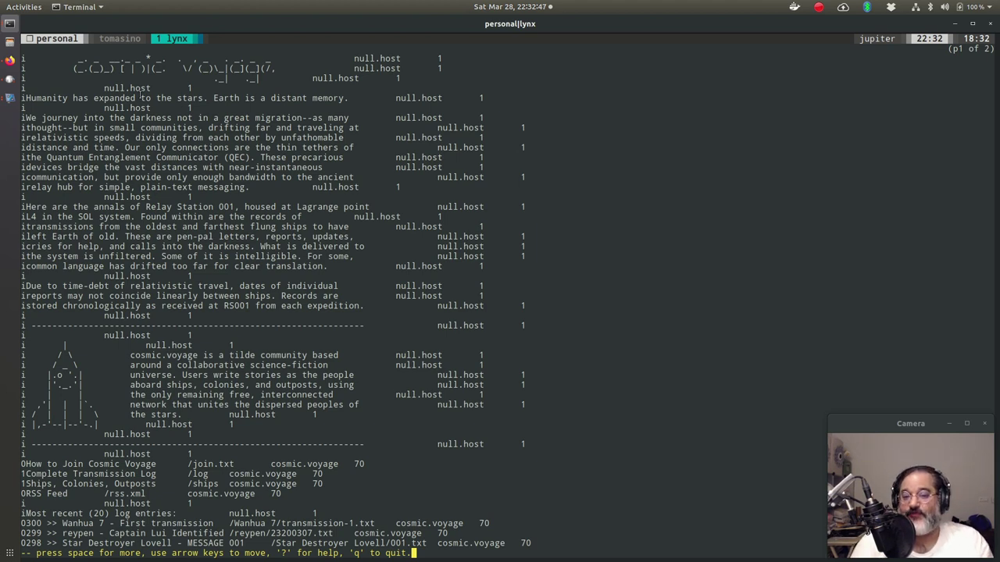
key(q)
key(y)
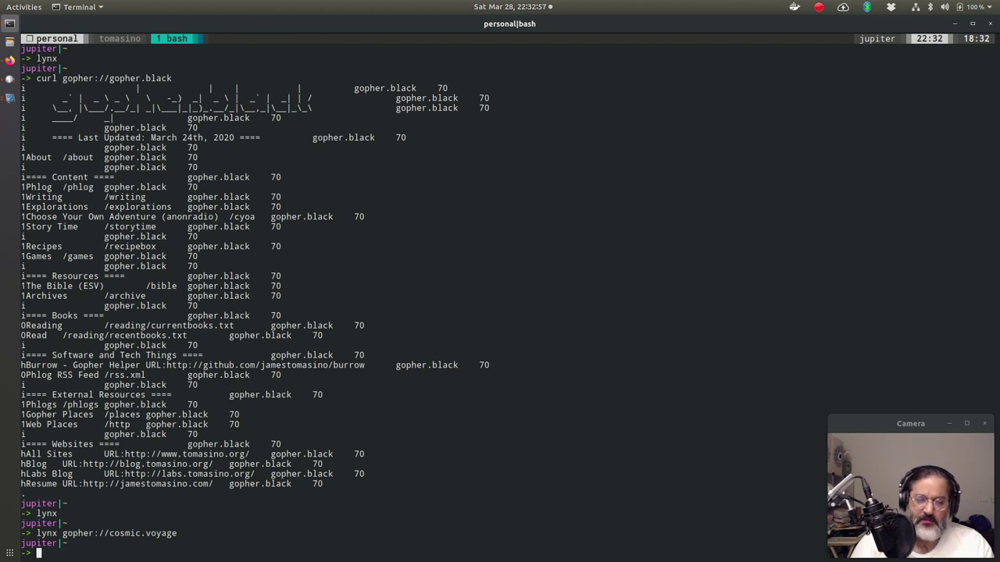
Type out and erase gopher server names such as geomyidae at the bash prompt.
text(motsin)
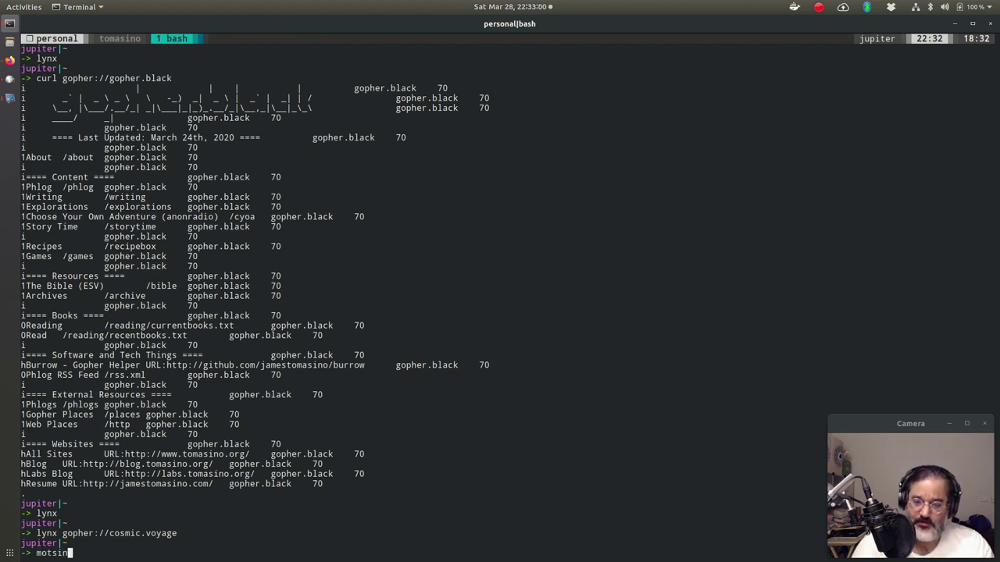
key(BackSpace)
text(gno)
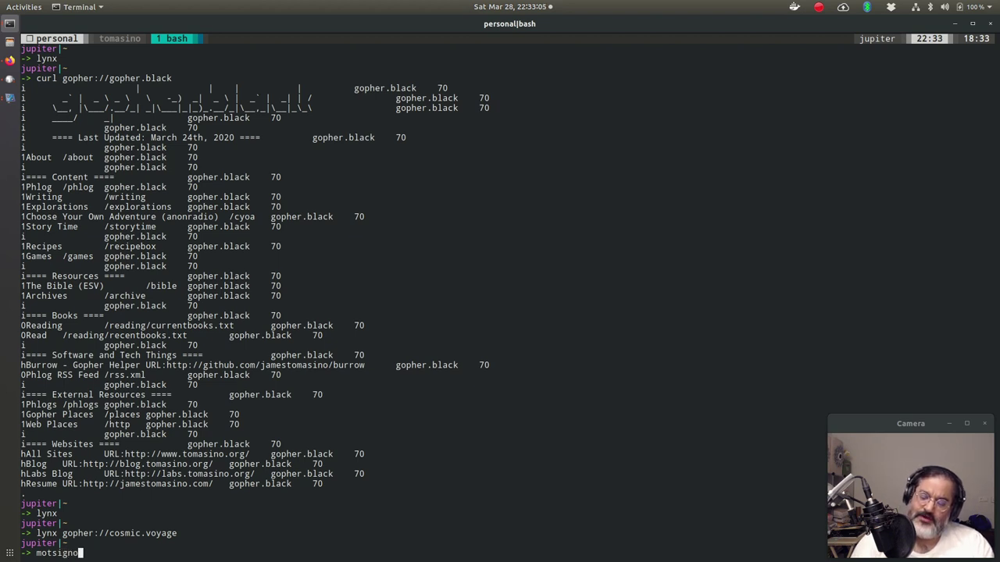
key(BackSpace)
key(BackSpace)
key(BackSpace)
key(BackSpace)
key(BackSpace)
key(BackSpace)
key(BackSpace)
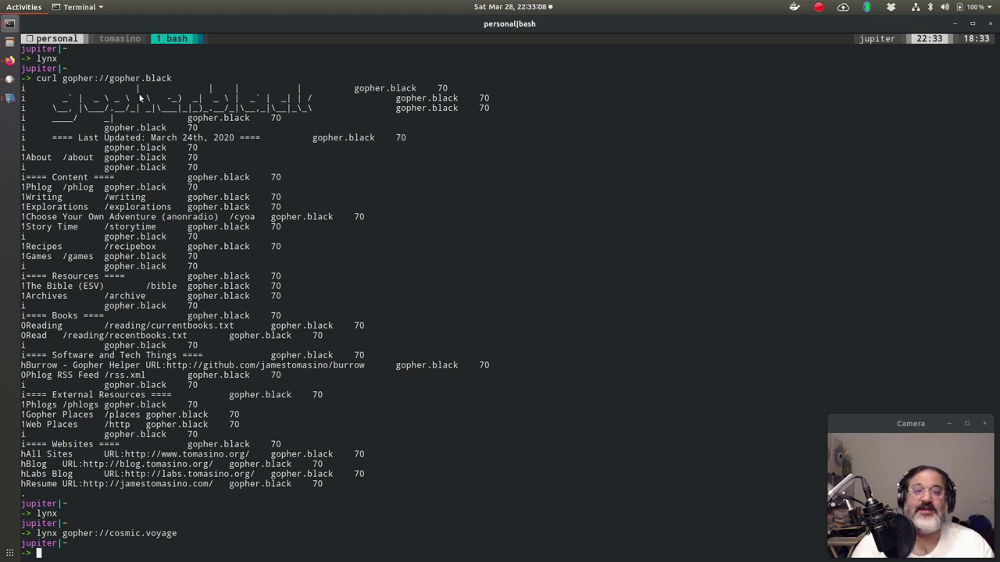
key(super)
key(super)
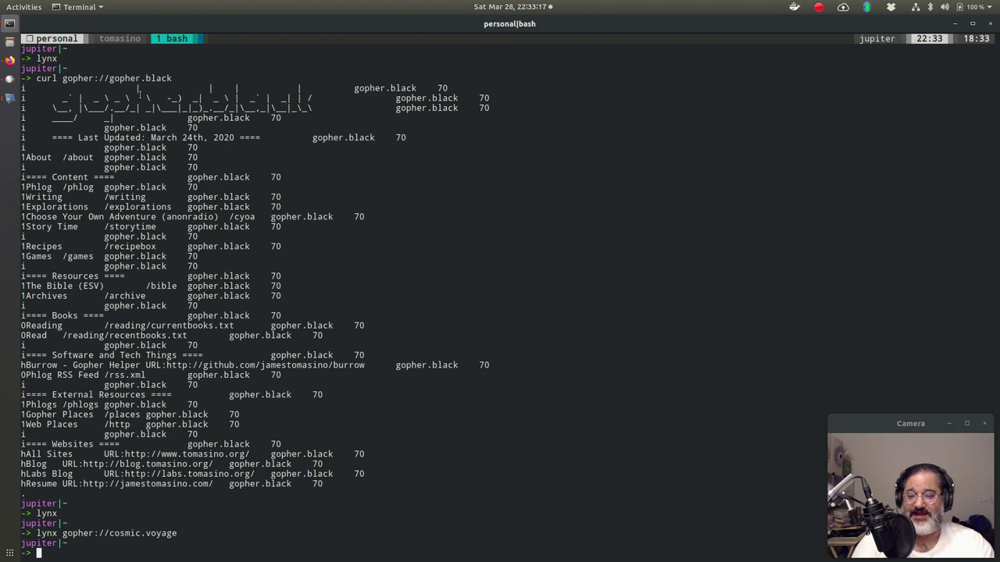
text(geomya)
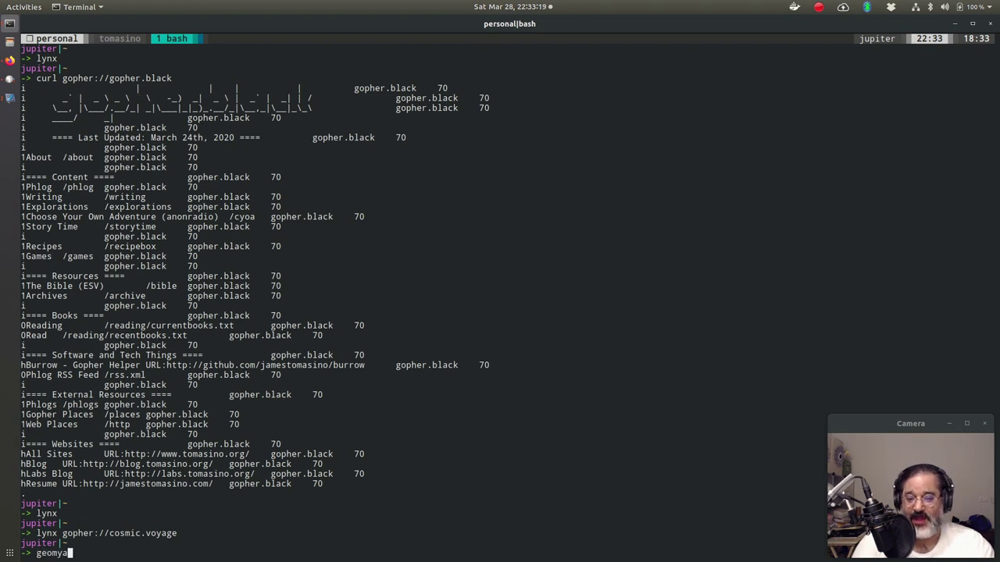
key(BackSpace)
text(idae)
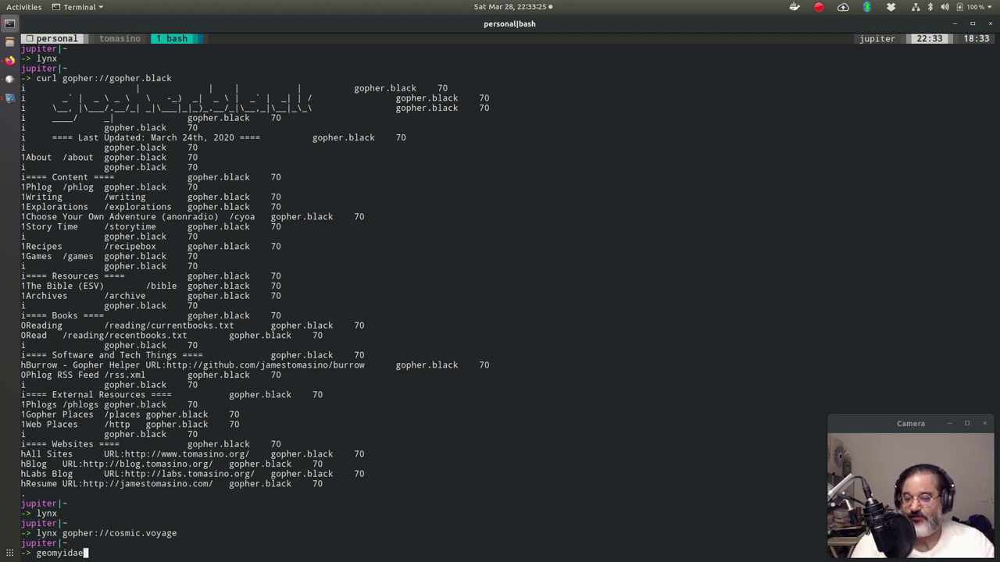
key(BackSpace)
key(BackSpace)
key(BackSpace)
key(BackSpace)
key(BackSpace)
key(BackSpace)
key(BackSpace)
key(BackSpace)
key(BackSpace)
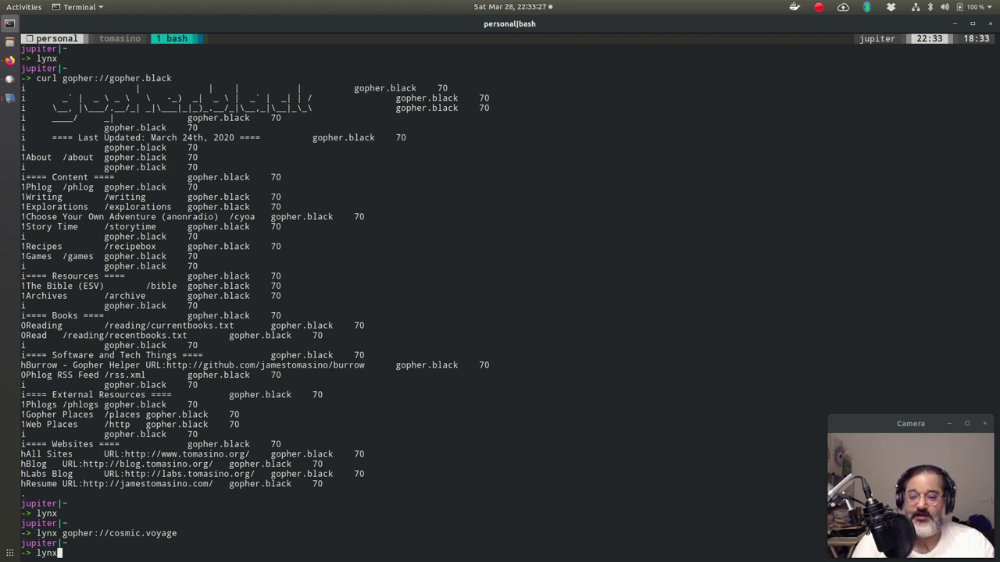
Relaunch Lynx on the gopher.black Gopher Menu and move toward Gopher Places.
text(lynx)
key(Return)
key(Down)
key(Down)
key(Down)
key(Down)
key(Down)
key(Down)
key(Down)
key(Down)
key(Down)
key(Down)
key(Down)
key(Down)
key(Down)
key(Down)
key(Down)
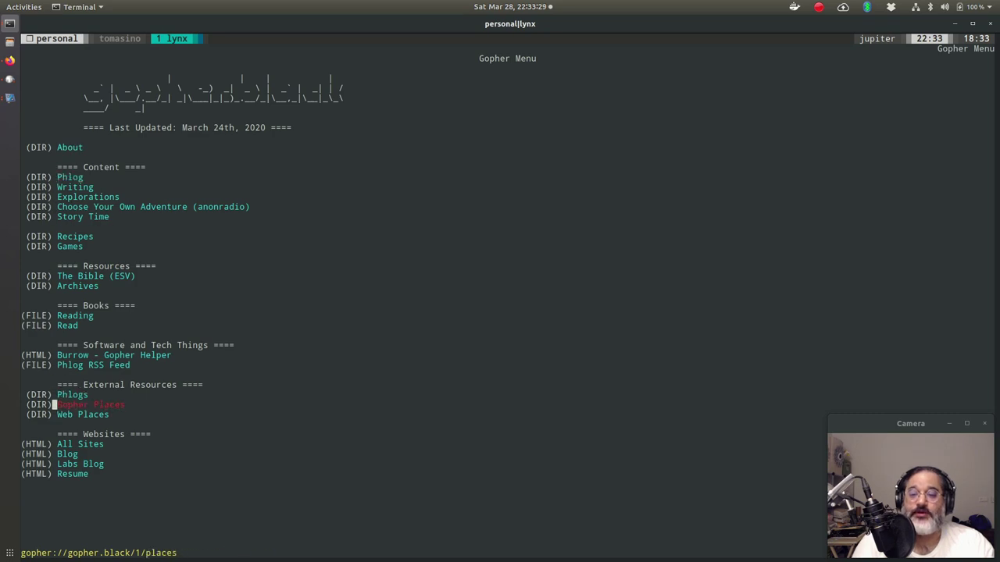
Open Gopher Places and step down past Bitreich End-Year-Meetings to the IRC channel links.
key(Return)
key(Return)
key(G)
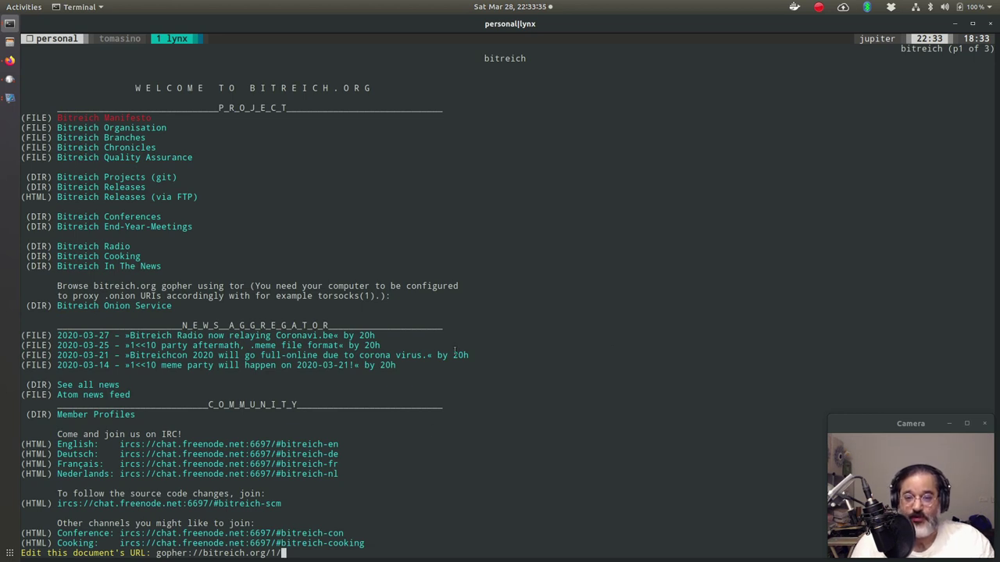
key(ctrl+g)
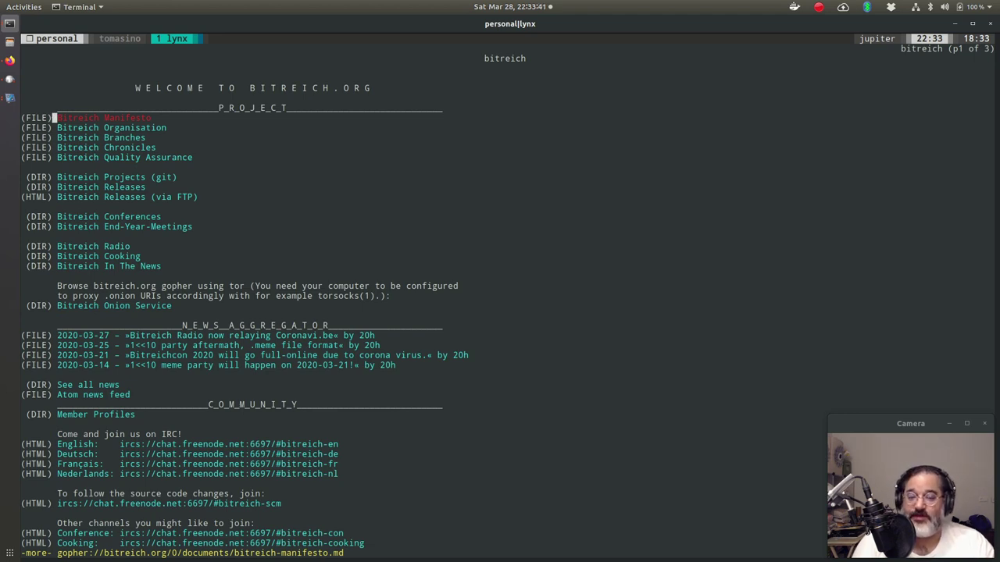
key(Down)
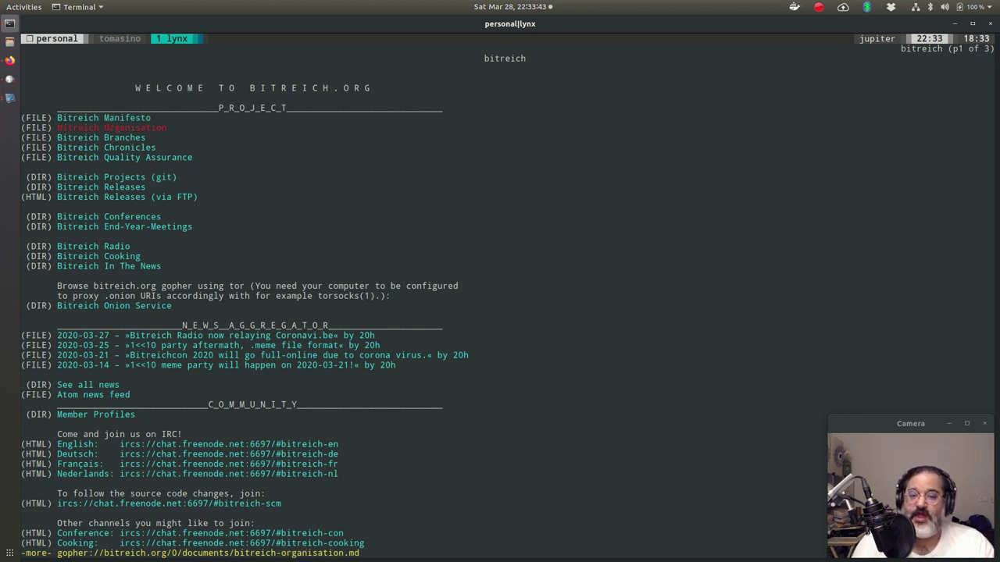
key(Down)
key(Down)
key(Down)
key(Down)
key(Down)
key(Down)
key(Down)
key(Down)
key(Down)
key(Down)
key(Down)
key(Down)
key(Down)
key(Down)
key(Down)
key(Down)
key(Down)
key(Down)
key(Down)
key(Down)
key(Down)
key(Down)
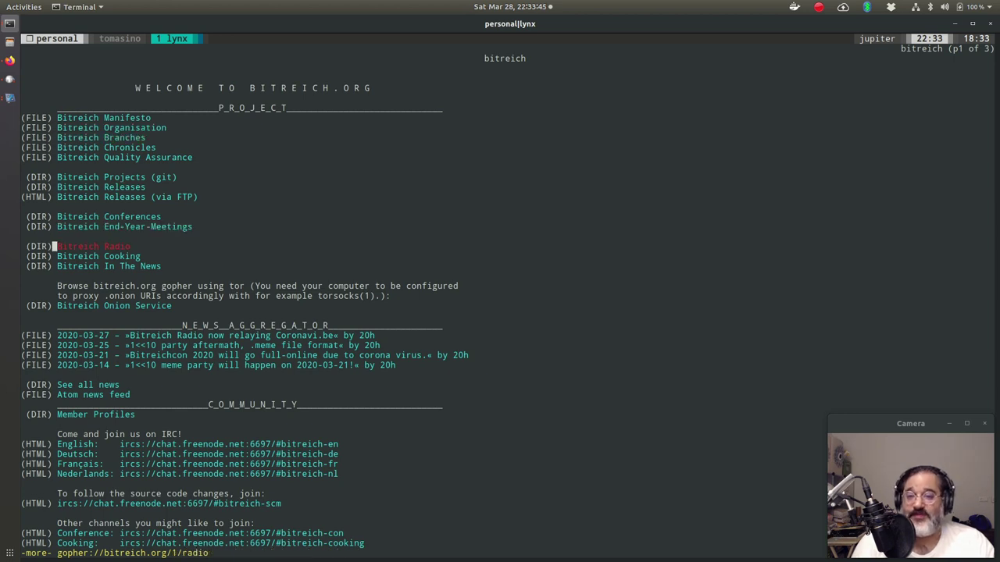
key(Down)
key(Down)
key(Down)
key(Down)
key(Down)
key(Down)
key(Down)
key(Down)
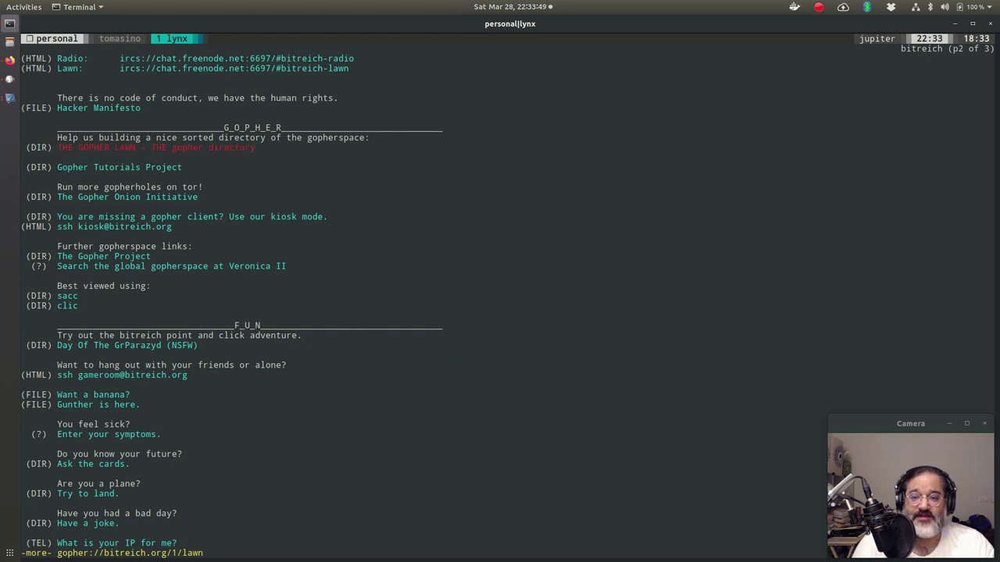
Search the page for 'geomyidae', then 'git', and open Bitreich Projects (git).
key(slash)
text(bi)
key(BackSpace)
key(BackSpace)
text(geomyd)
key(BackSpace)
text(idae)
key(Return)
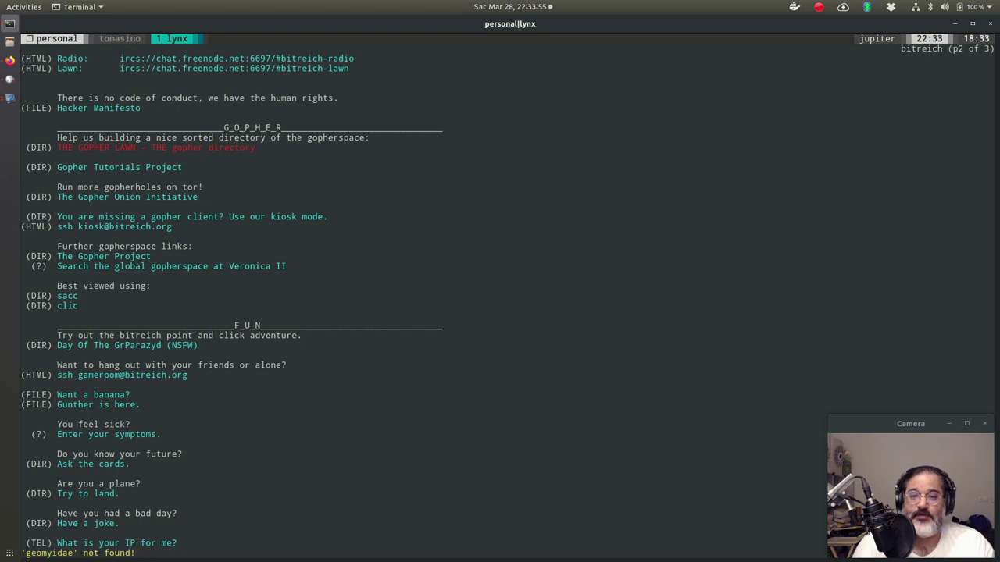
key(slash)
text(git)
key(Return)
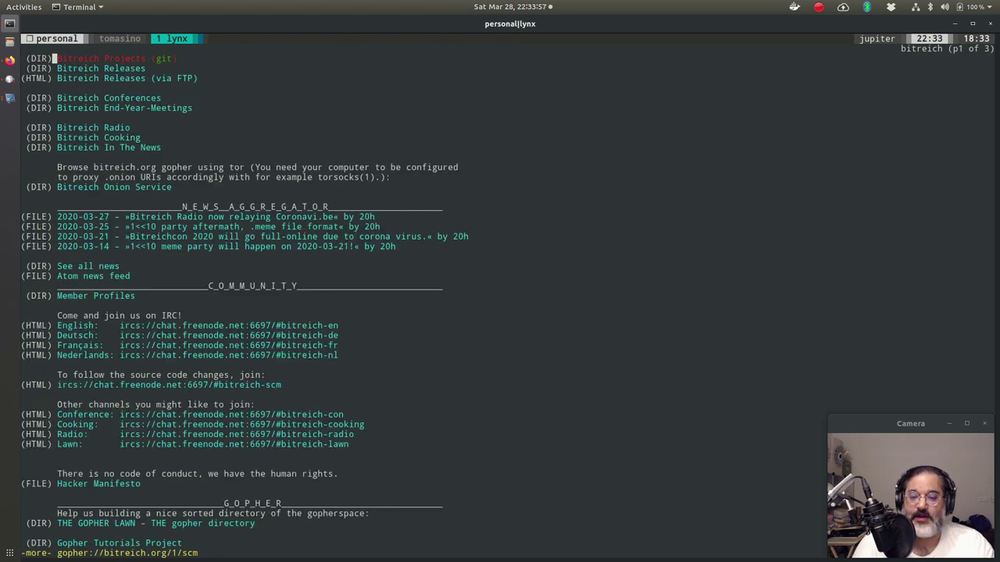
key(Return)
key(Down)
key(Down)
key(Down)
key(Down)
key(Down)
key(Down)
key(Down)
key(Down)
key(Down)
key(Down)
key(Down)
key(Down)
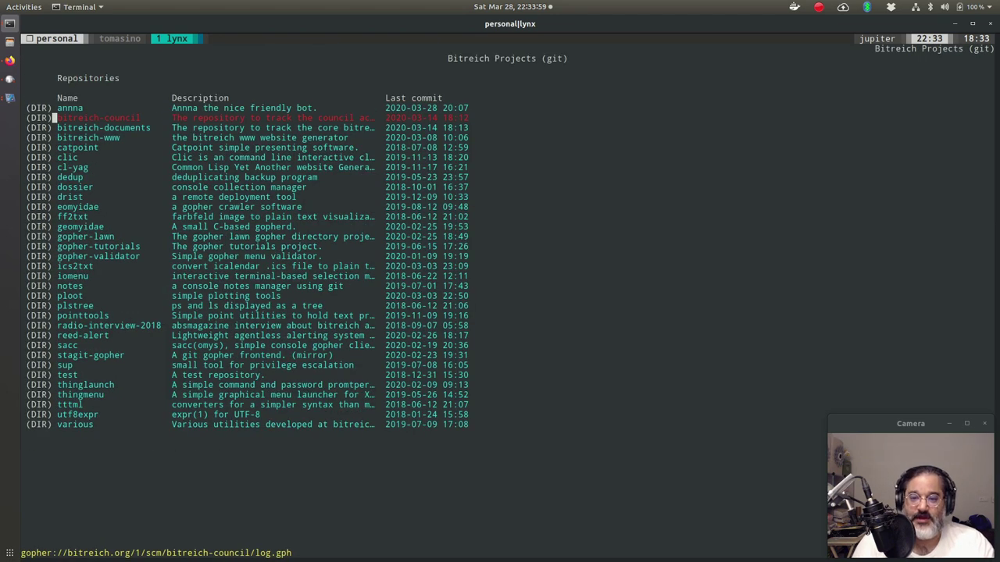
key(Up)
key(Up)
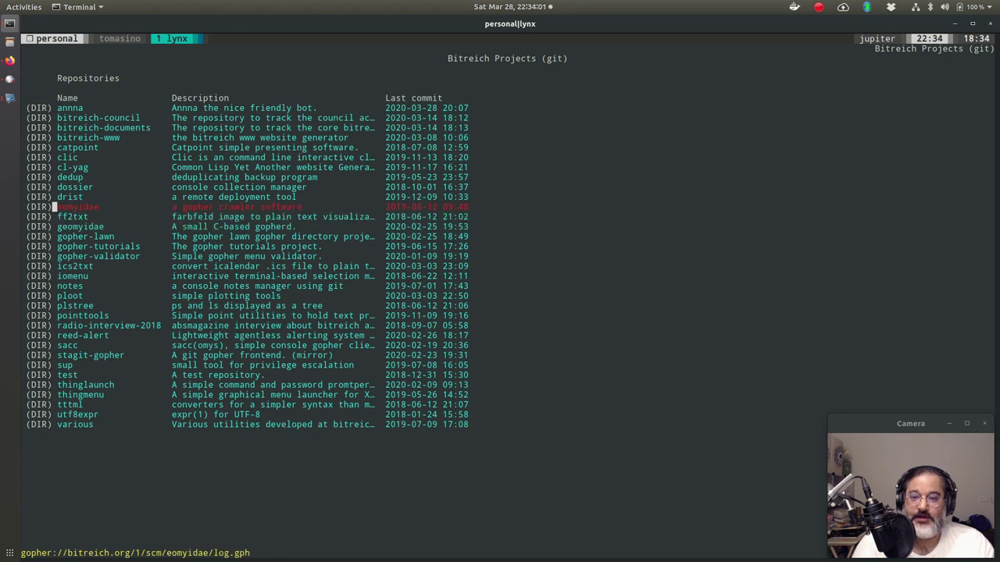
key(Down)
key(Down)
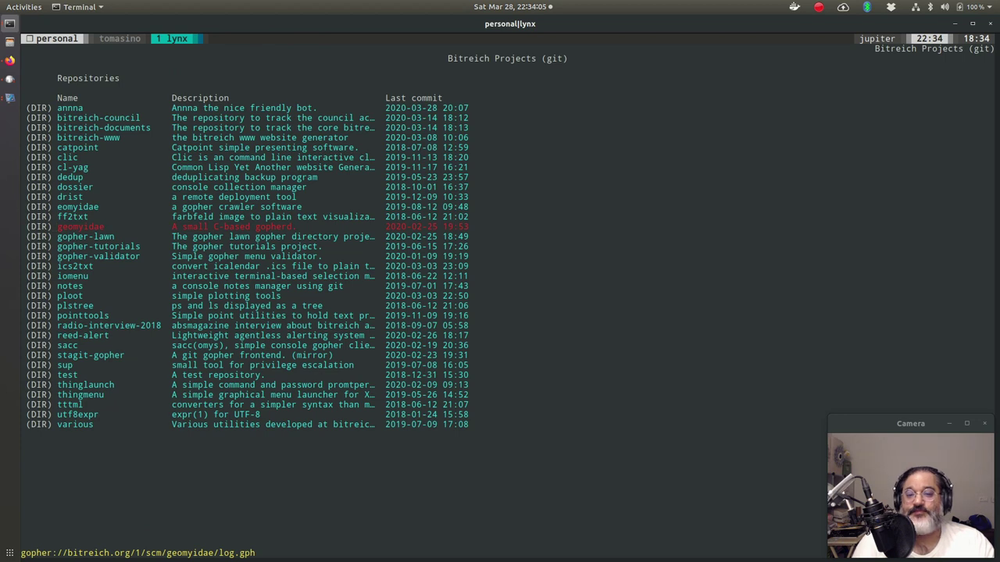
key(Return)
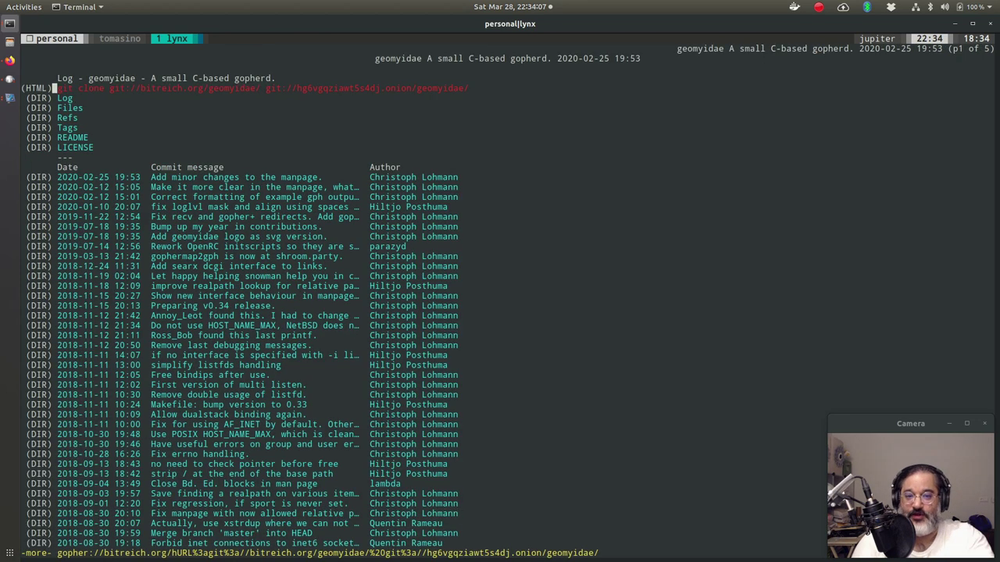
key(Down)
key(Down)
key(Down)
key(Down)
key(Down)
key(Return)
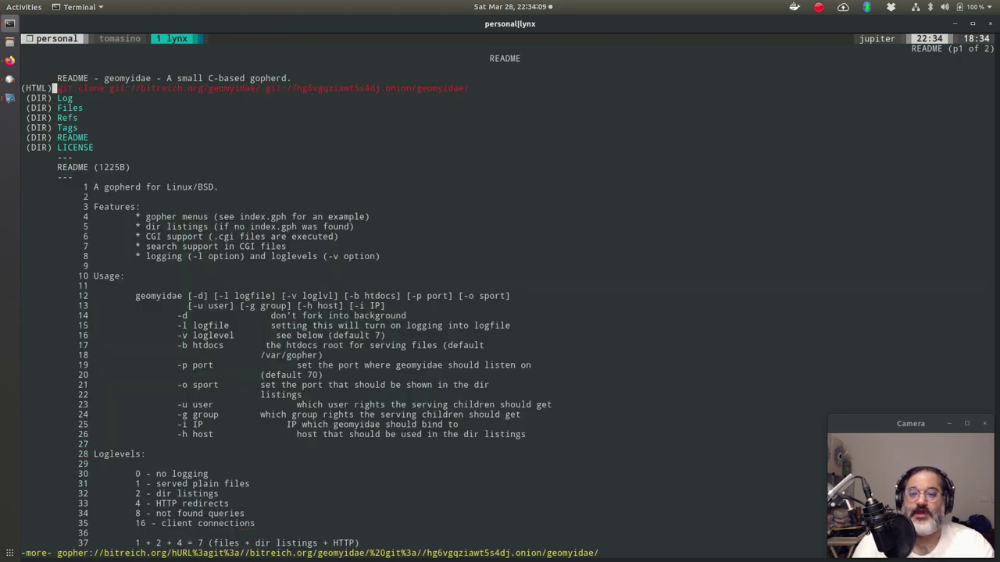
key(Down)
key(space)
key(space)
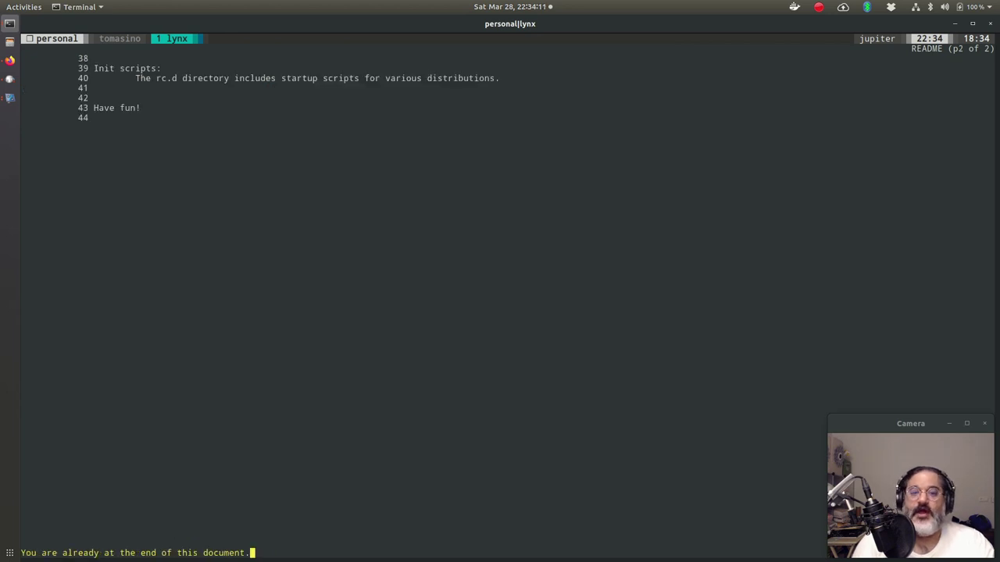
key(b)
key(b)
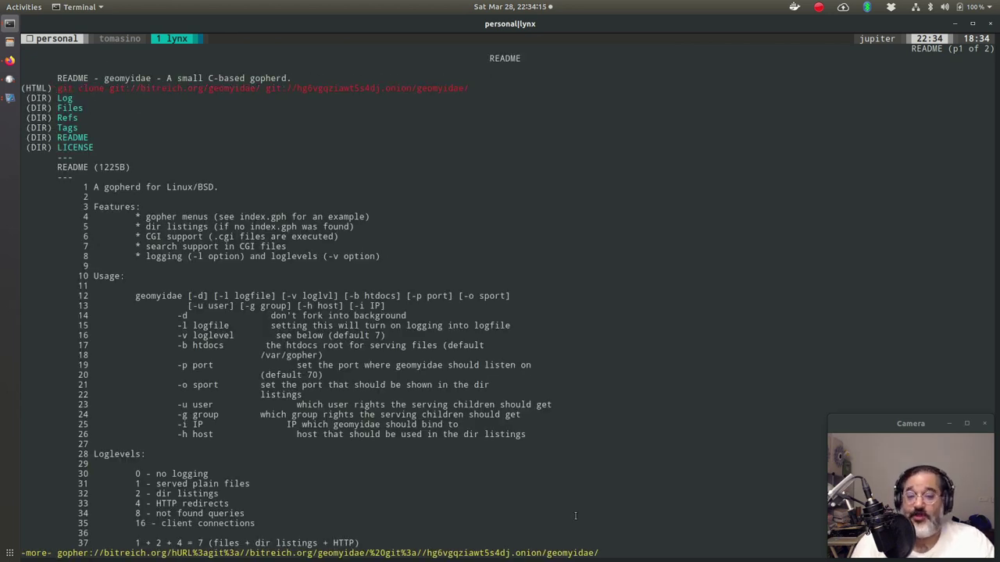
key(Down)
key(Down)
key(Down)
key(Down)
key(Down)
key(Down)
key(Down)
key(Up)
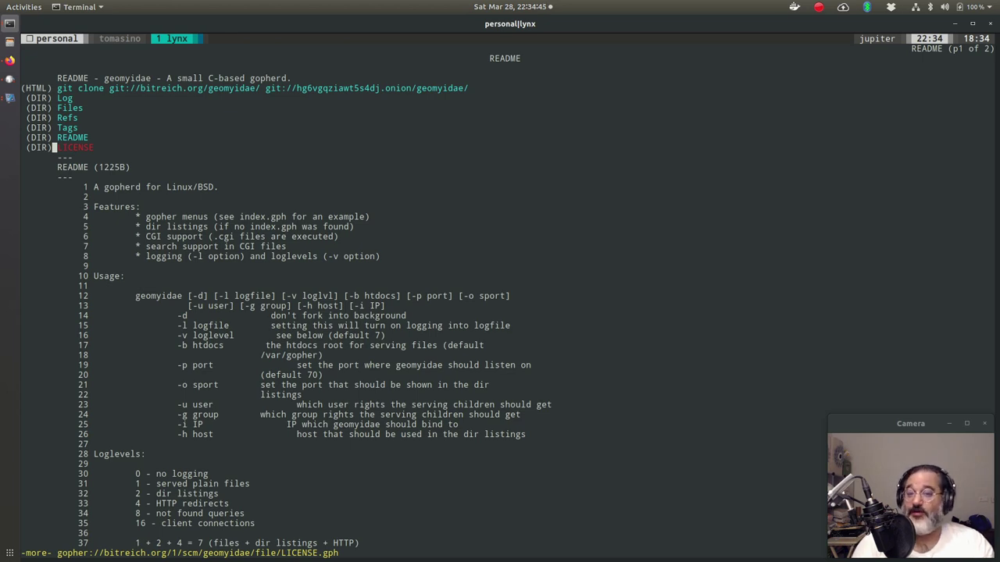
key(Left)
key(Left)
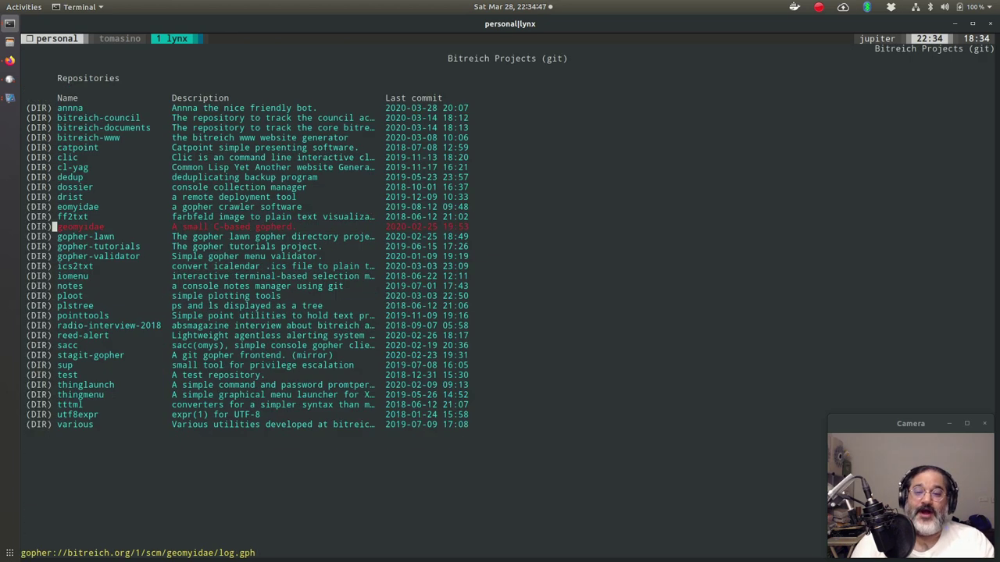
Back out of the Bitreich repository list to the gopher.black Gopher Menu.
key(Up)
key(Up)
key(Up)
key(Up)
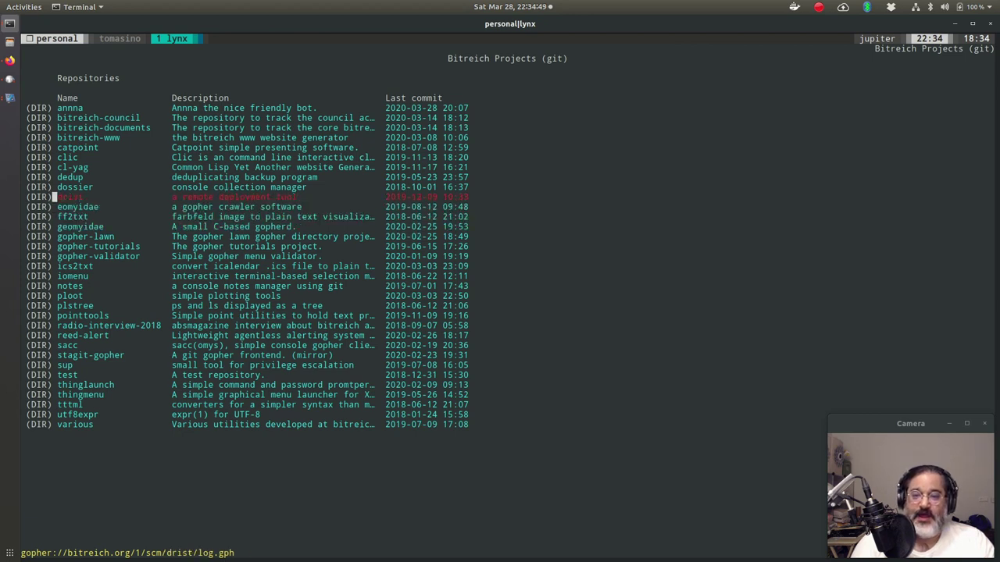
key(Left)
key(Left)
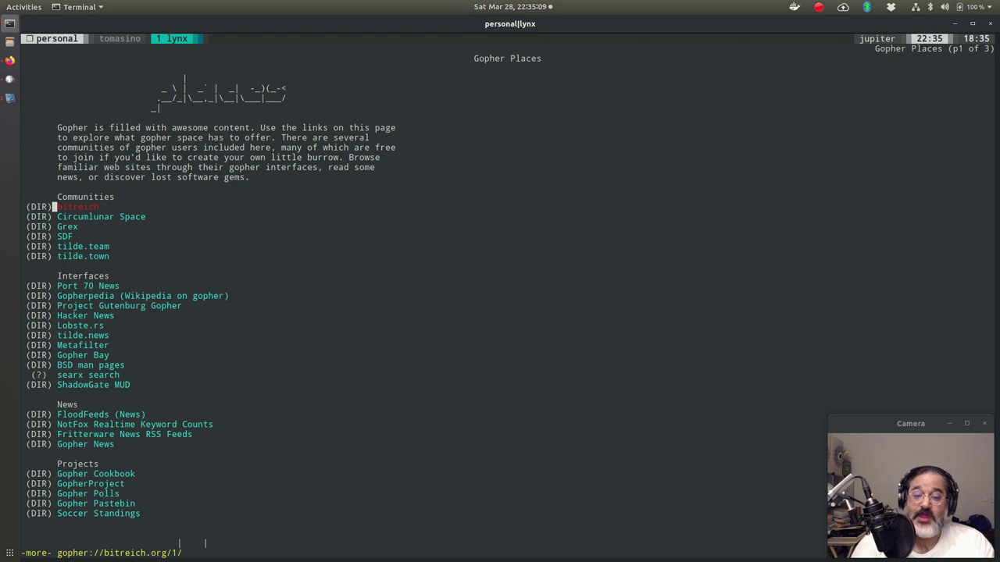
key(Left)
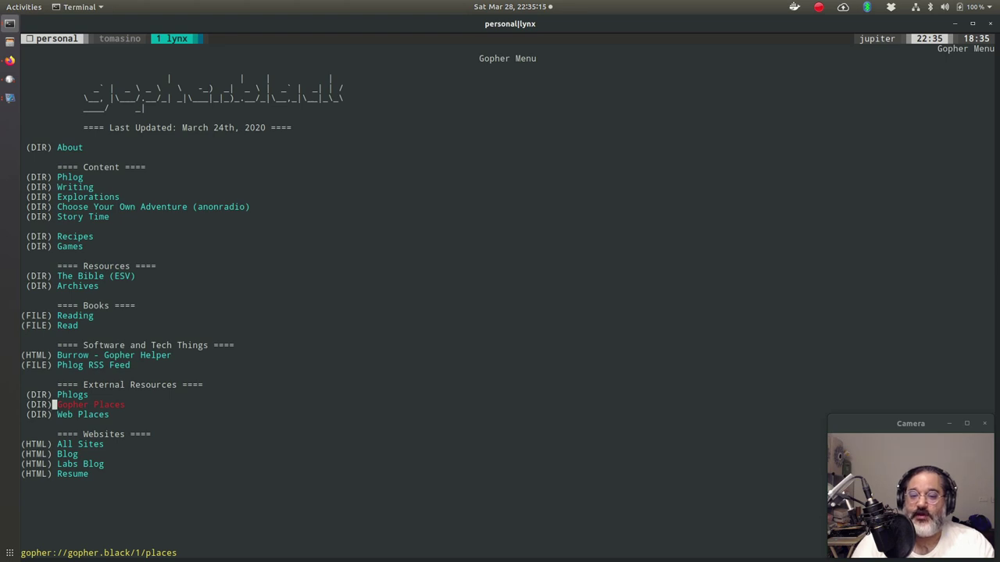
Reopen Gopher Places, browse SDF, tilde.team, Grex and tilde.town, then return to the menu.
key(Right)
key(Down)
key(Down)
key(Down)
key(Down)
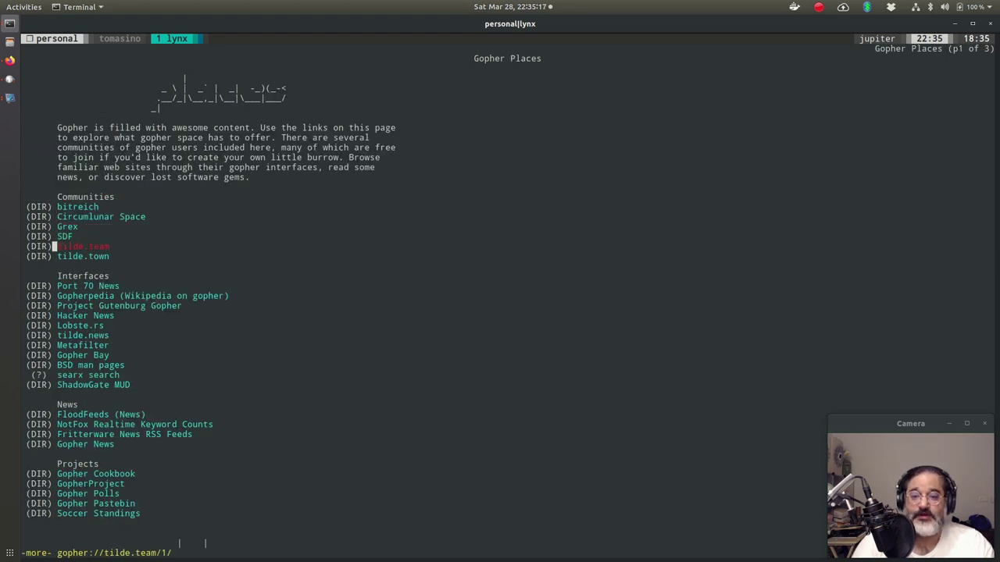
key(Up)
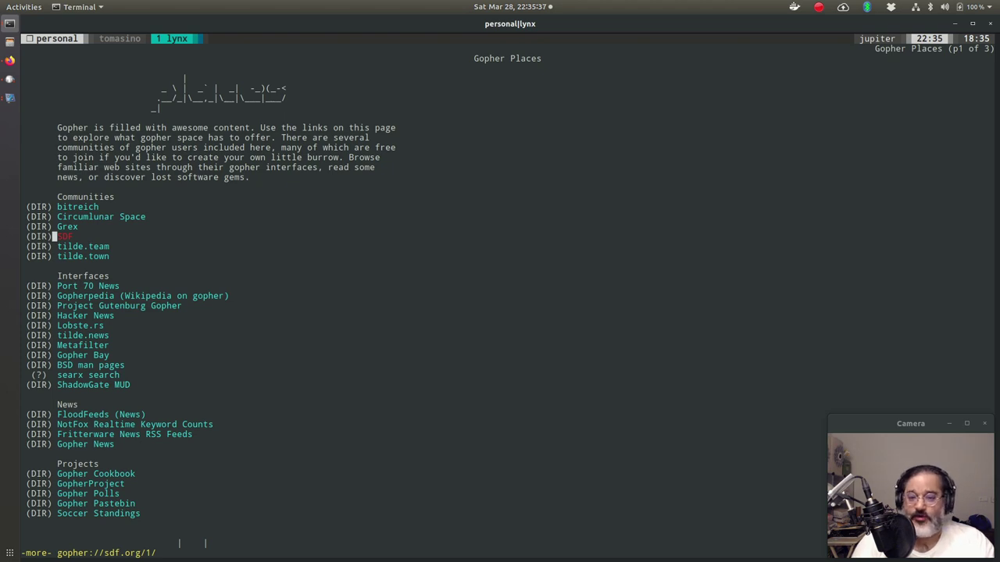
key(Down)
key(Down)
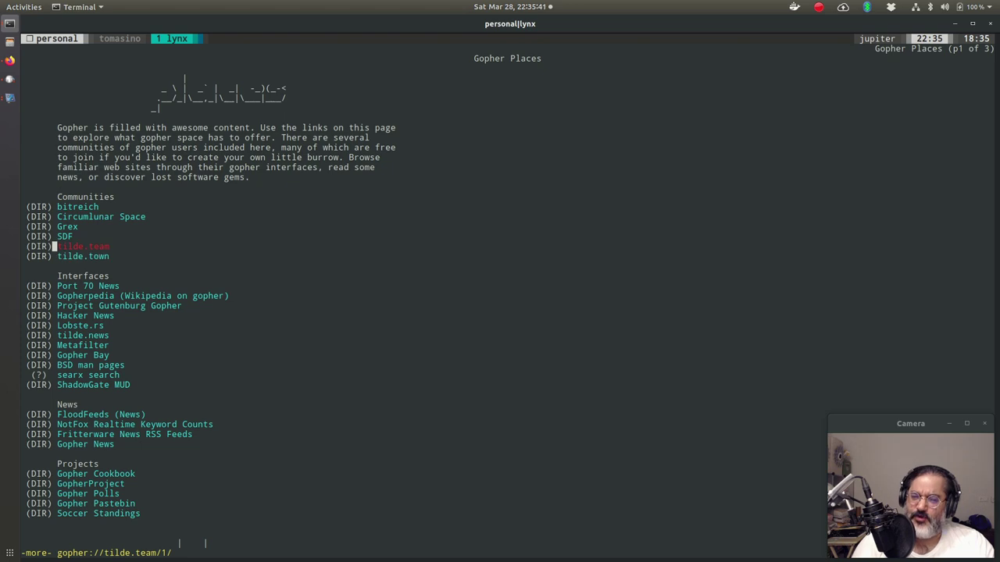
key(Up)
key(Up)
key(Up)
key(Up)
key(Up)
key(Down)
key(Down)
key(Down)
key(Left)
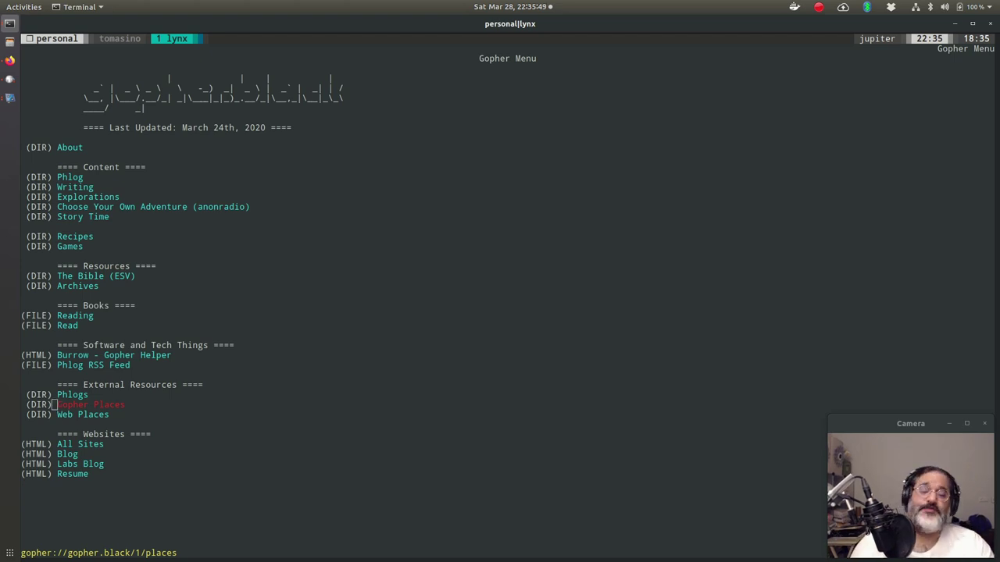
key(ctrl+alt+Down)
key(ctrl+alt+Down)
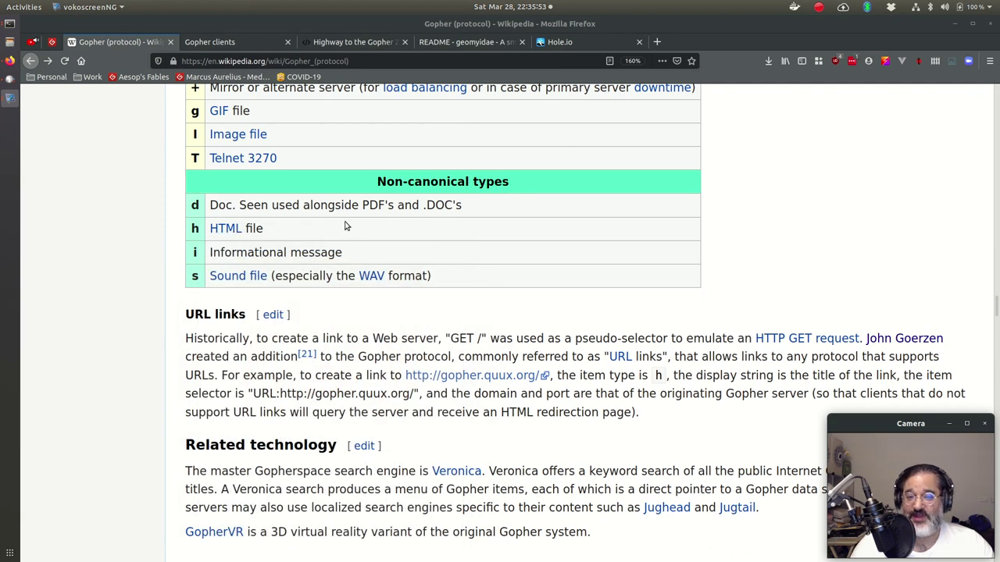
key(ctrl+alt+Up)
key(ctrl+alt+Up)
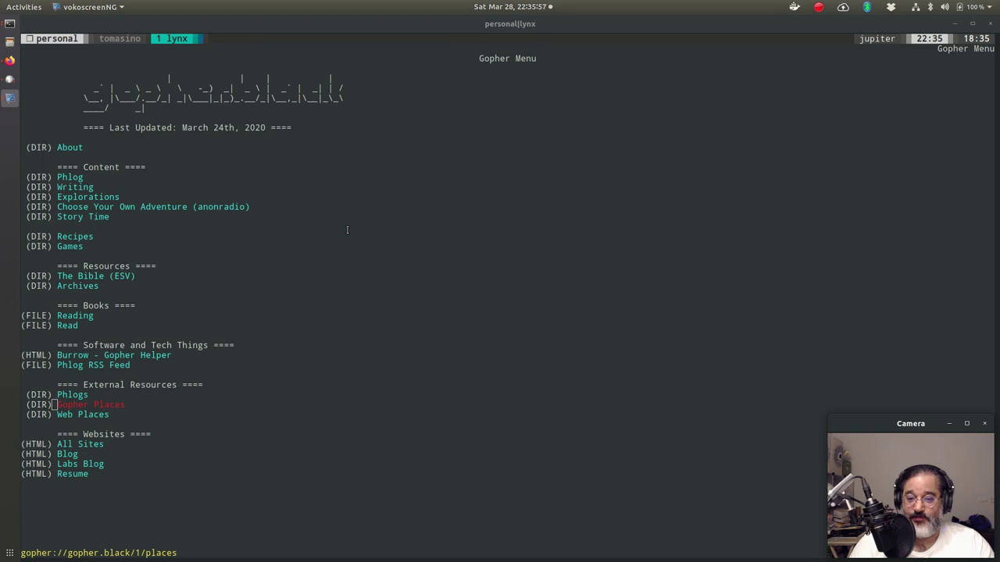
Quit Lynx and rerun curl gopher://gopher.black from shell history.
click(66, 448)
key(Down)
key(Down)
key(Down)
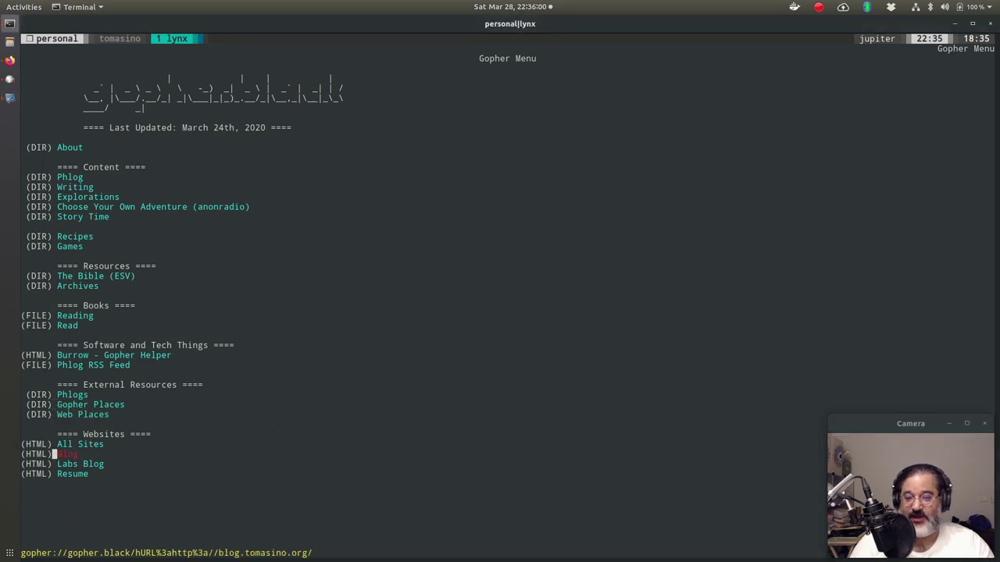
key(Down)
key(Down)
key(colon)
text(q)
key(Return)
key(y)
key(Up)
key(Up)
key(Up)
key(Up)
key(Return)
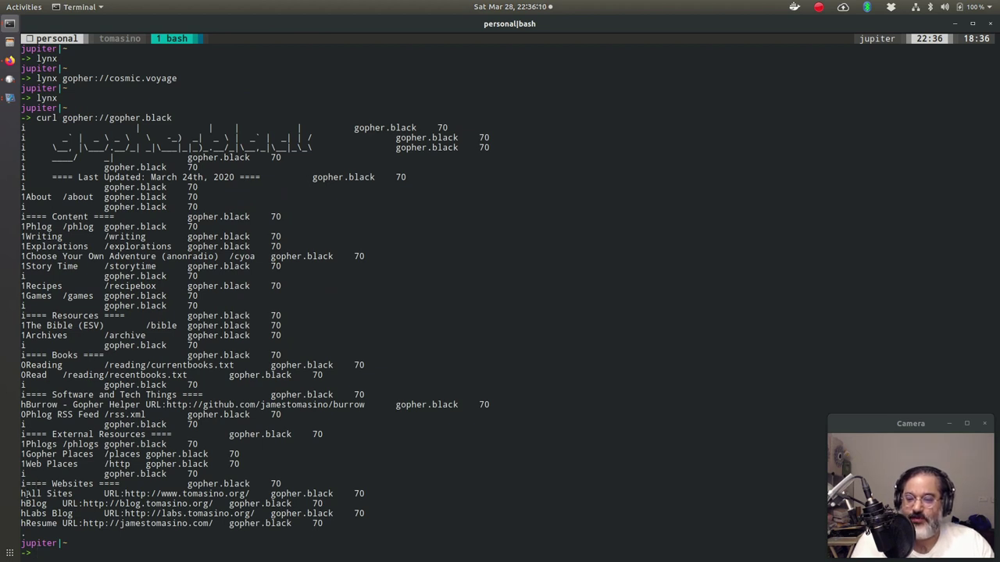
drag(26, 493, 366, 494)
click(105, 493)
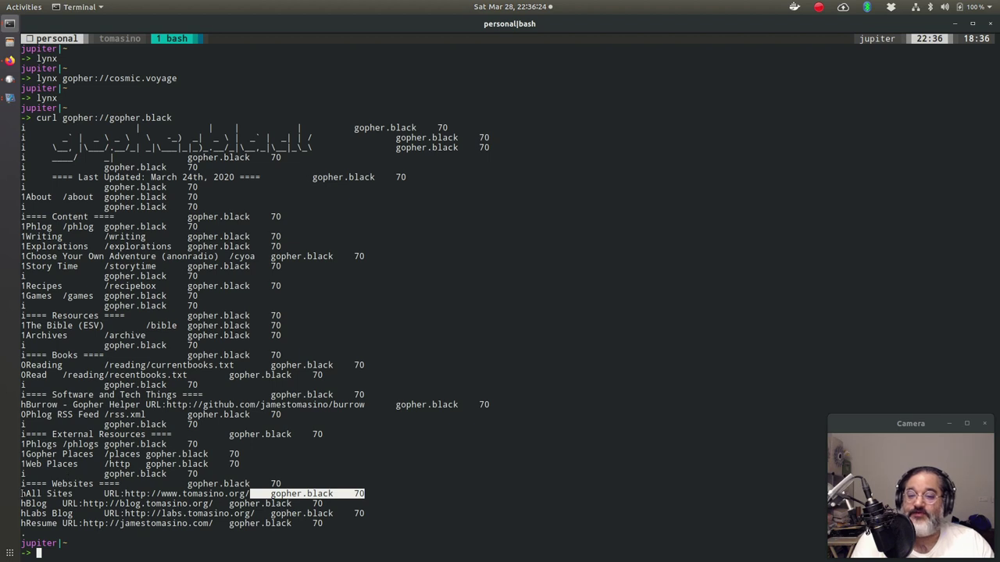
drag(22, 493, 252, 495)
click(154, 497)
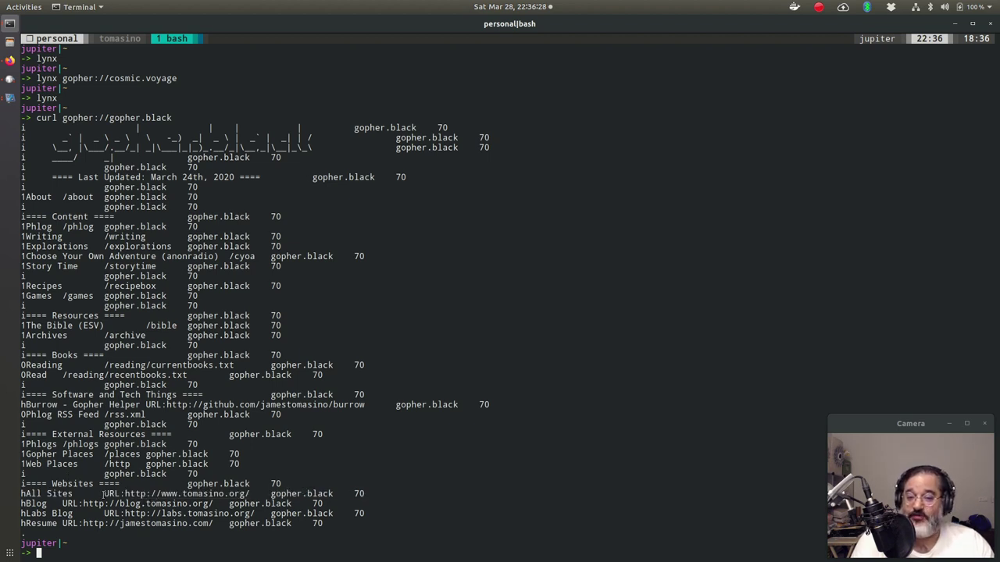
drag(104, 494, 251, 495)
Relaunch Lynx, follow the All Sites link to tomasino.org, then go back a page.
text(lynx)
key(Return)
key(Down)
key(Down)
key(Down)
key(Down)
key(Down)
key(Down)
key(Down)
key(Down)
key(Down)
key(Down)
key(Down)
key(Down)
key(Down)
key(Down)
key(Down)
key(Down)
key(Down)
key(Down)
key(Down)
key(Down)
key(Up)
key(Up)
key(Up)
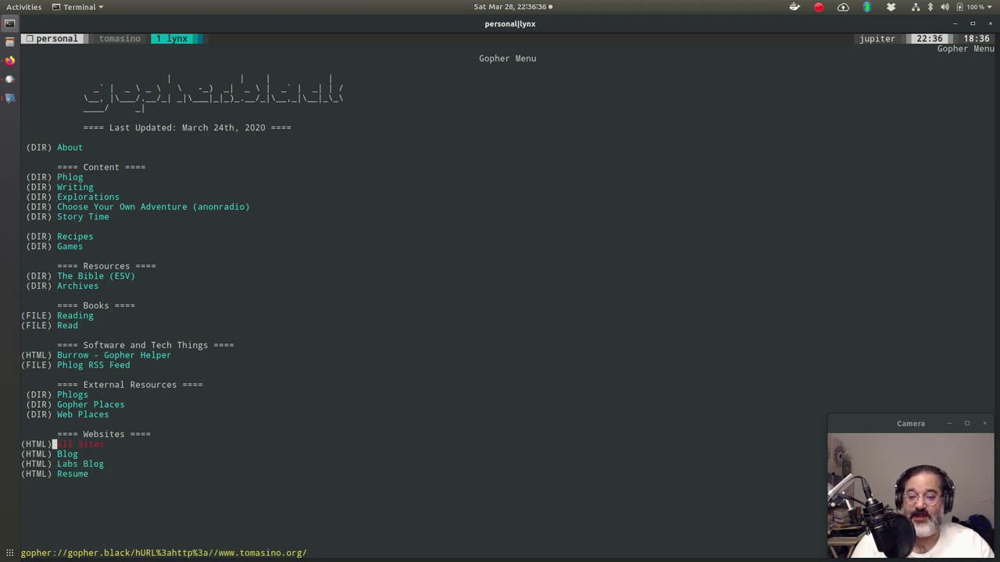
key(Return)
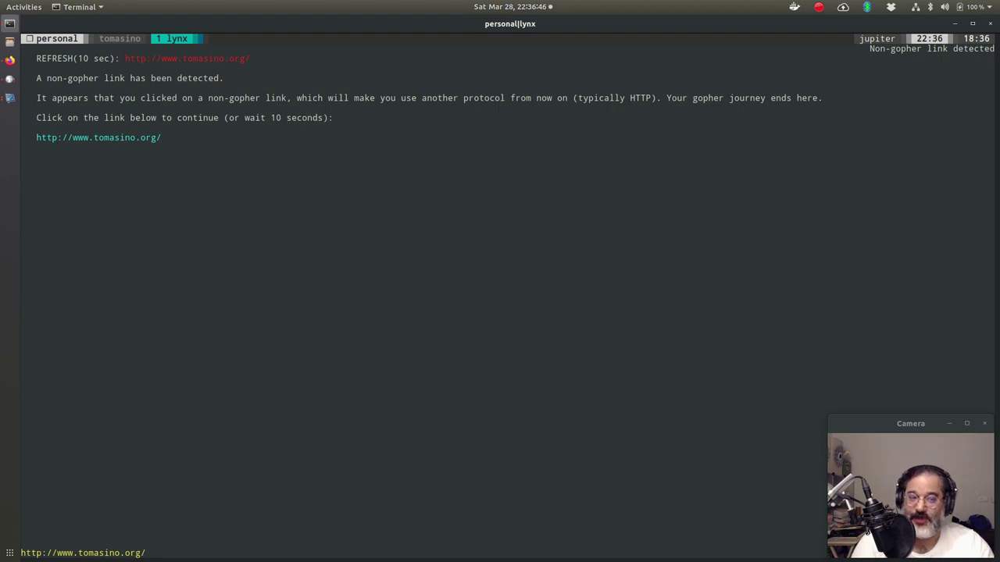
key(Return)
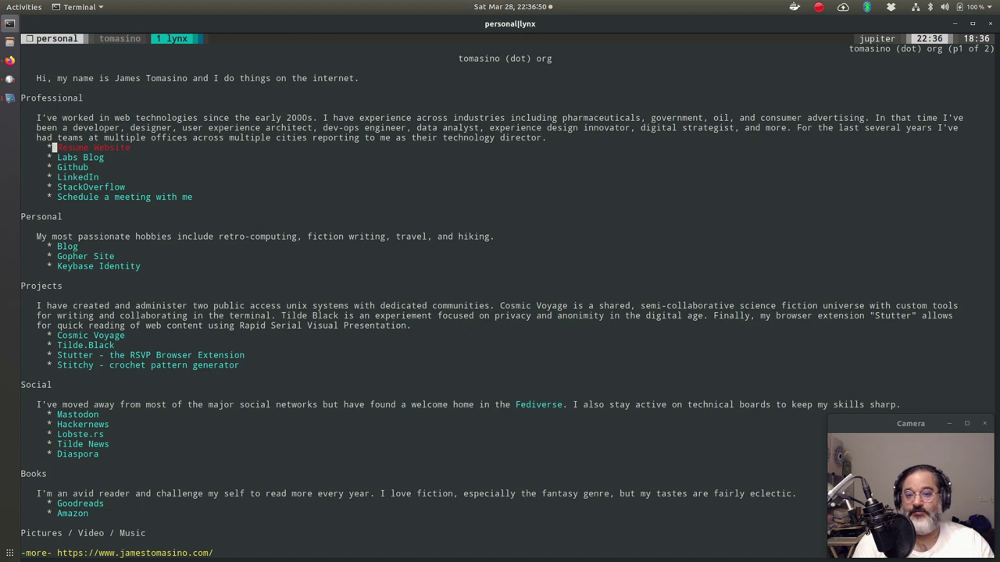
key(Down)
key(Down)
key(Down)
key(Down)
key(Down)
key(Down)
key(Down)
key(Down)
key(Down)
key(Down)
key(Down)
key(Down)
key(Down)
key(Down)
key(Down)
key(Down)
key(Down)
key(Down)
key(Down)
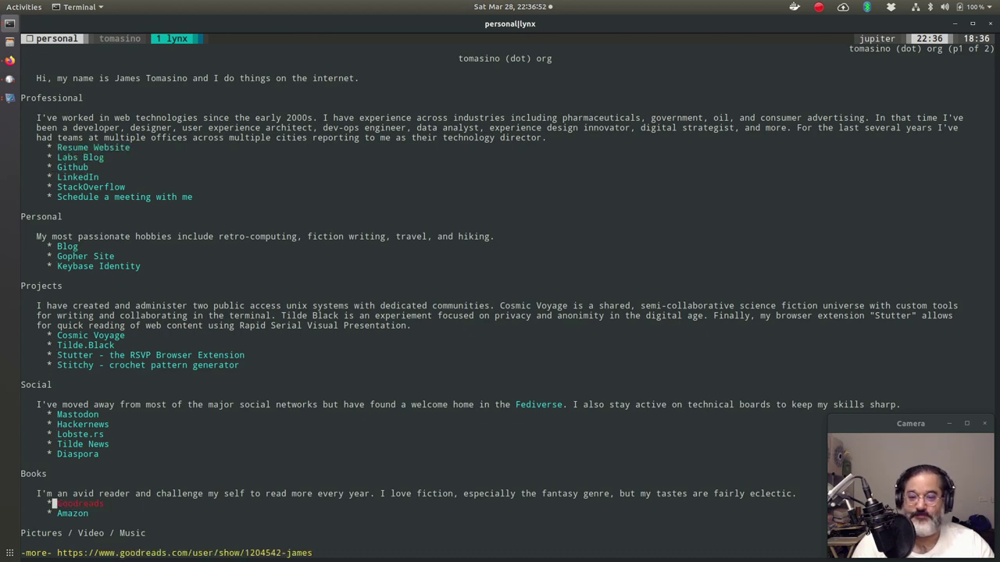
key(Left)
key(Left)
Quit Lynx, clear the terminal and launch the VF-1 gopher client.
text(qy)
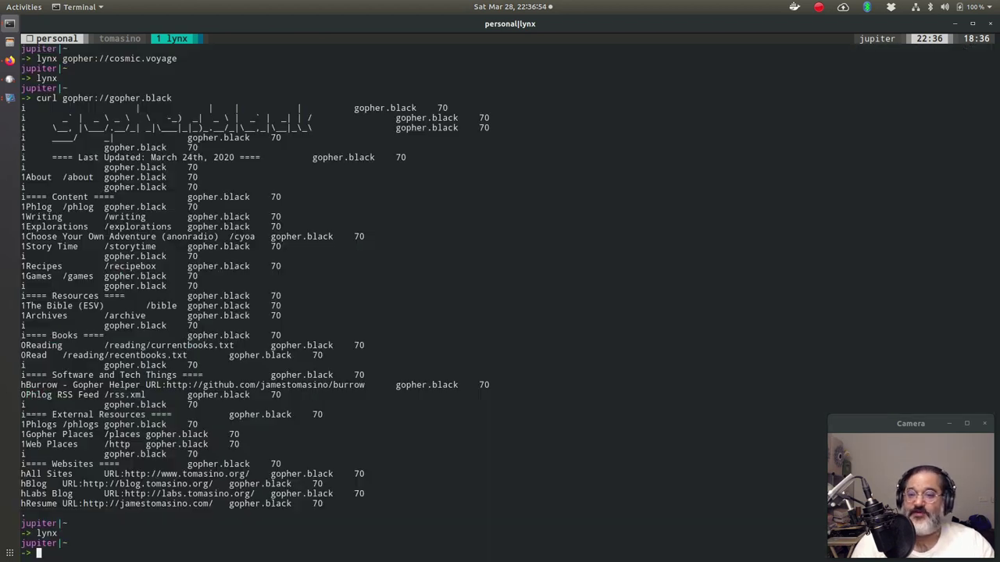
text(clear)
key(Return)
text(vf1)
key(Return)
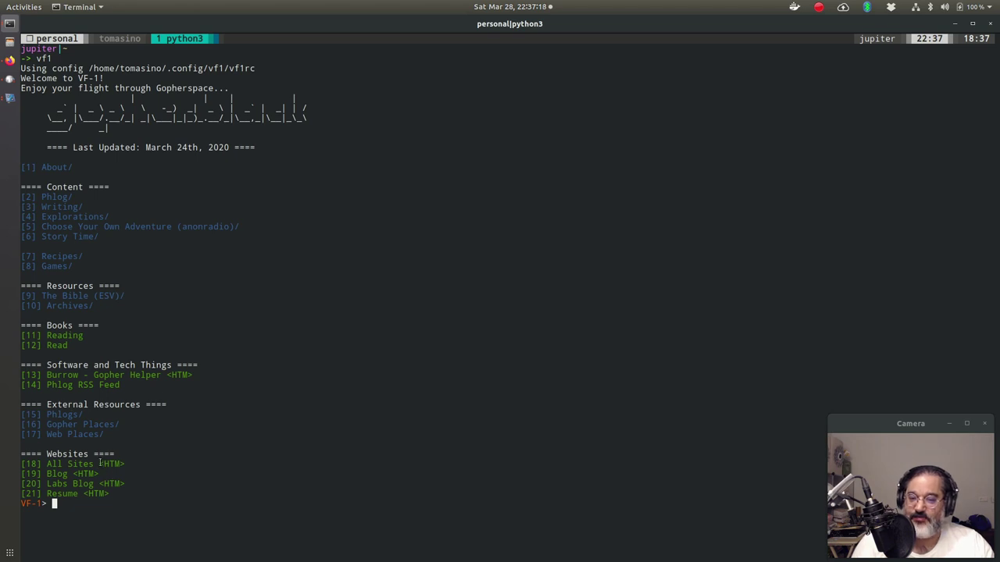
In VF-1, open the All Sites entry (item 18) and then its Phlog menu (item 2).
drag(94, 464, 125, 462)
click(129, 462)
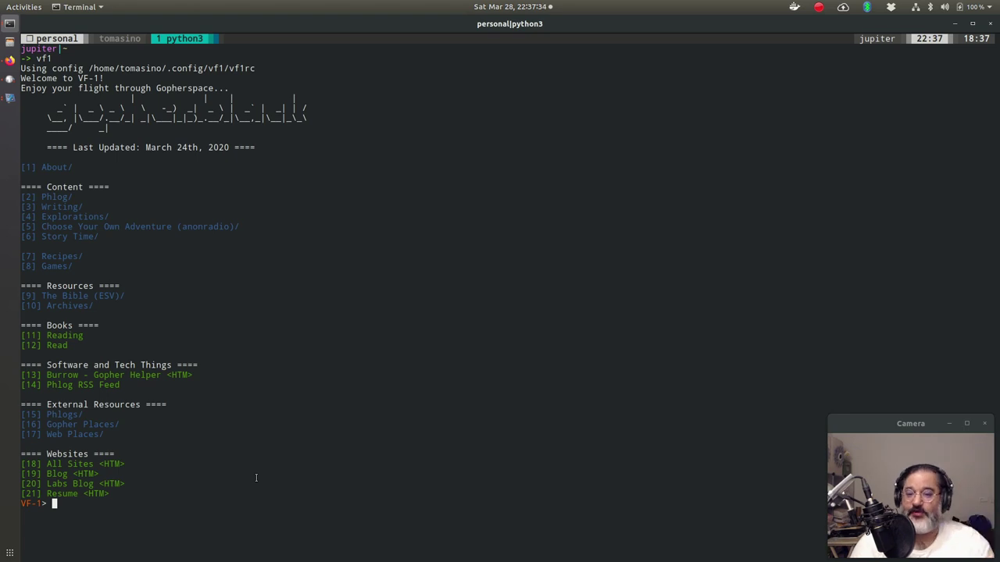
text(18)
key(Return)
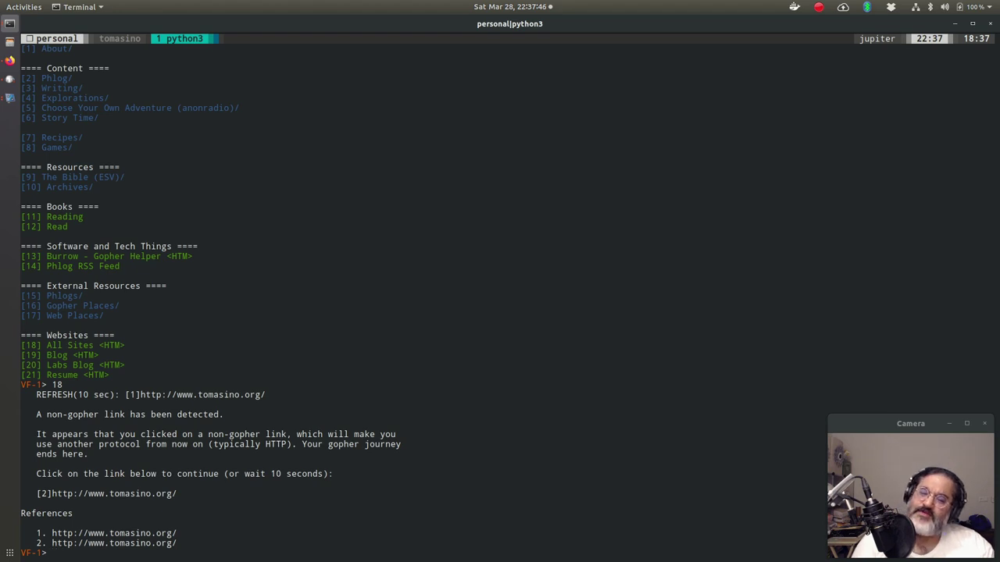
text(2)
key(Return)
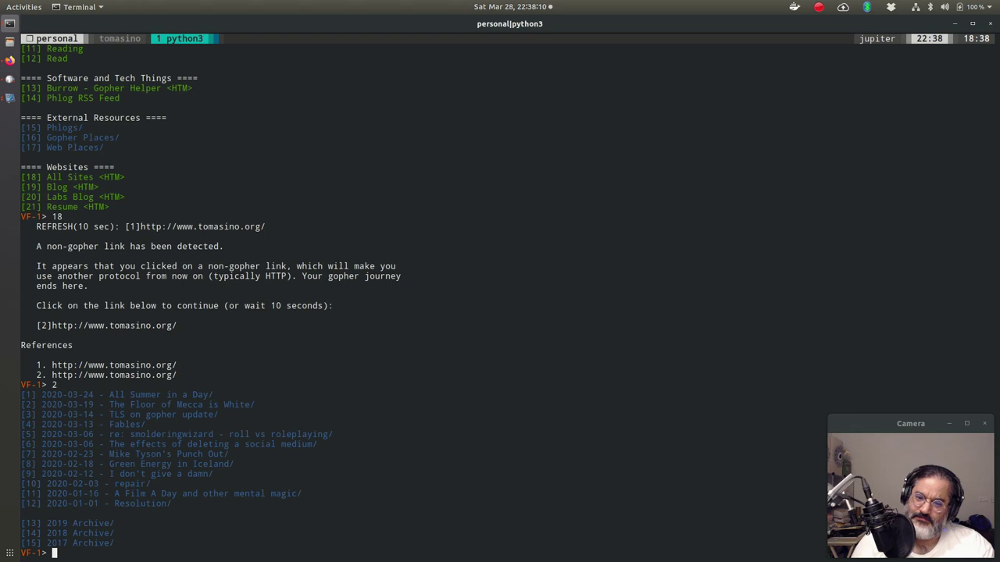
Read the phlog post The Floor of Mecca is White, then return to the listing.
text(b)
key(Return)
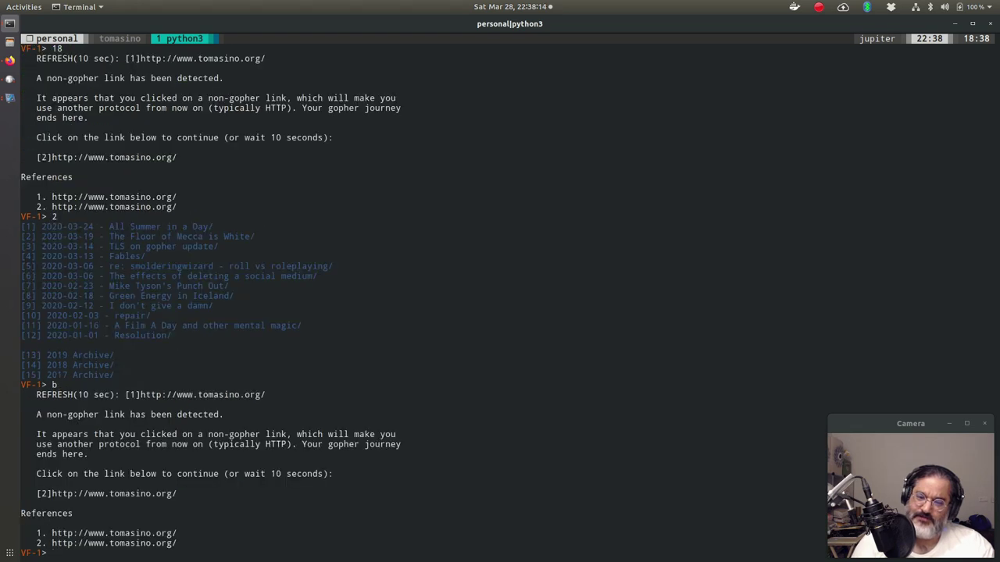
text(2)
key(Return)
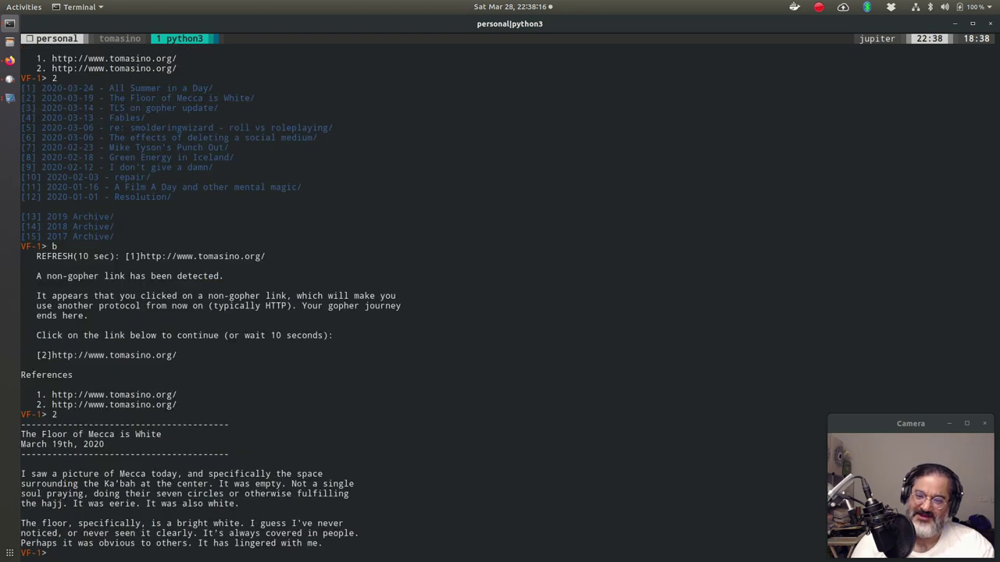
text(b)
key(Return)
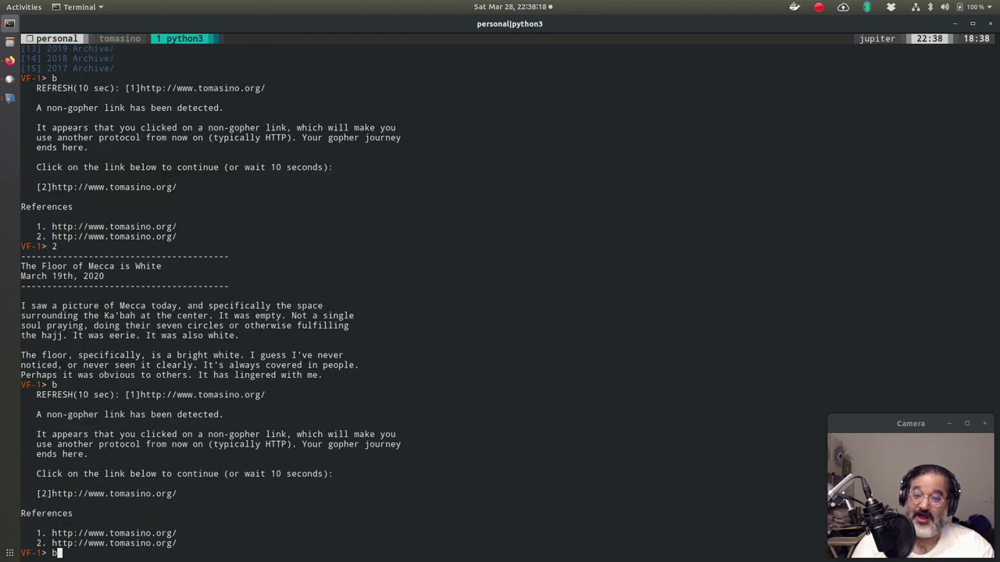
Return to the gopher.black main menu and quit VF-1.
text(b)
key(Return)
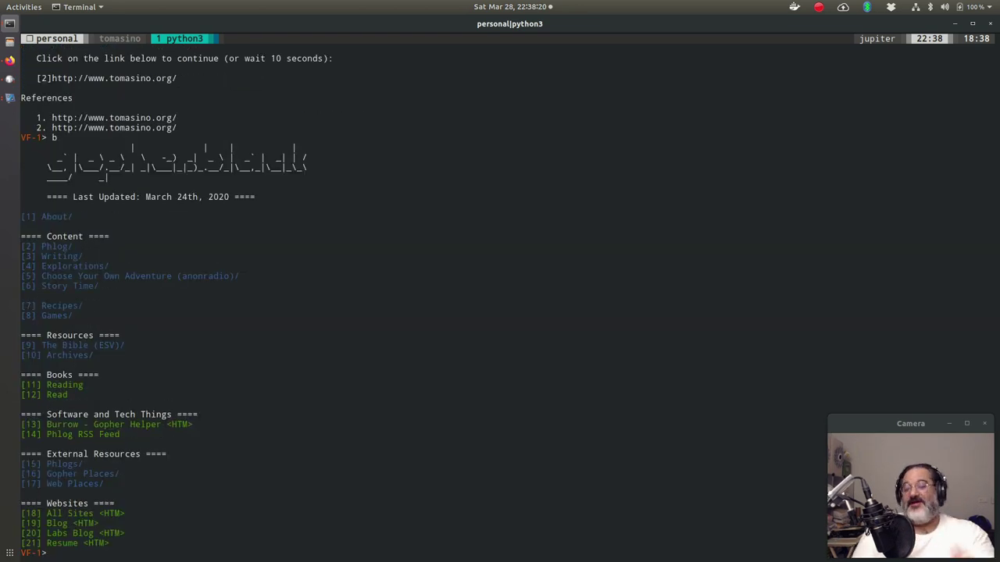
text(q)
key(Return)
Switch to Firefox's Gopher clients page and highlight its address and heading.
key(ctrl+alt+Down)
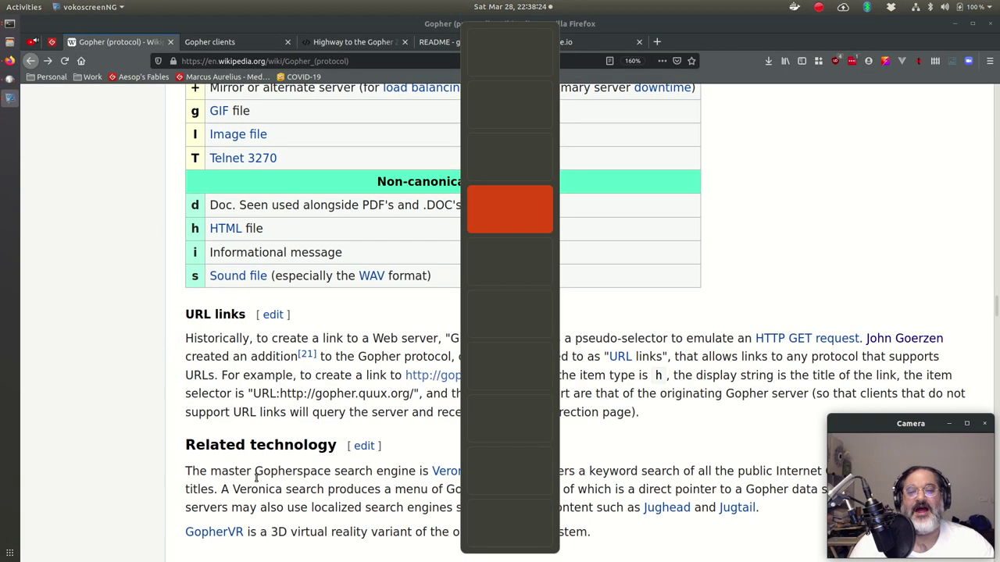
click(232, 45)
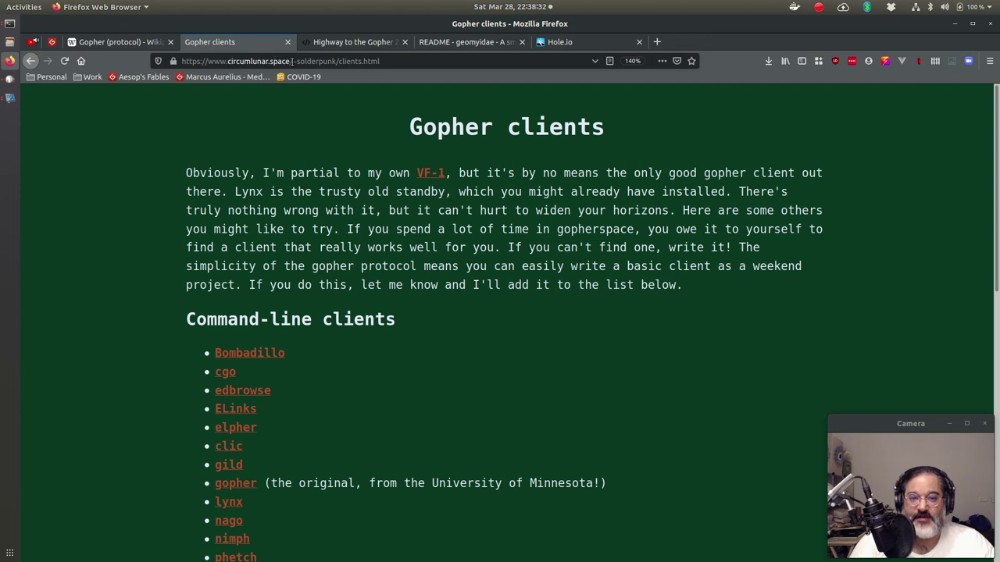
drag(292, 60, 336, 60)
click(386, 60)
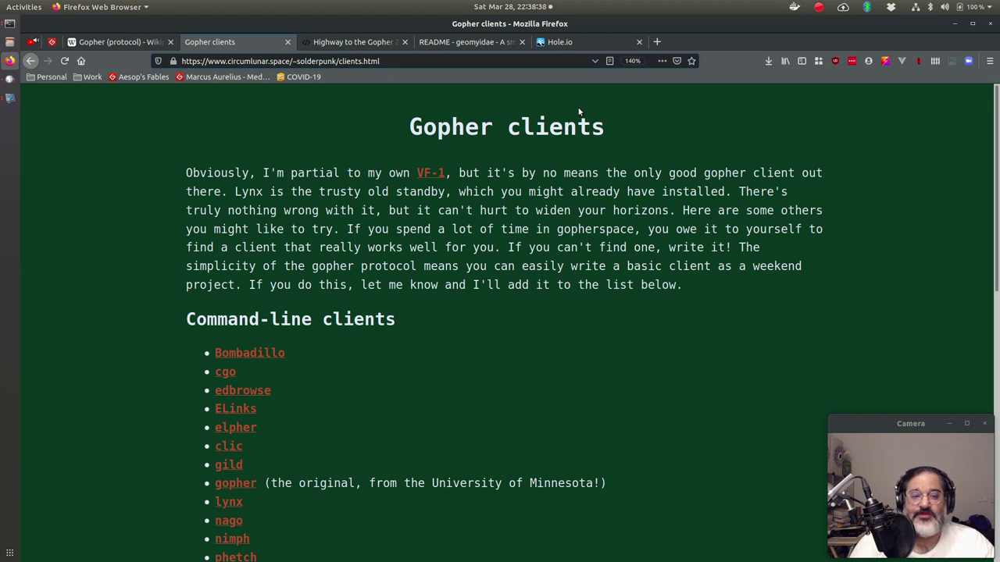
drag(408, 124, 670, 127)
click(670, 126)
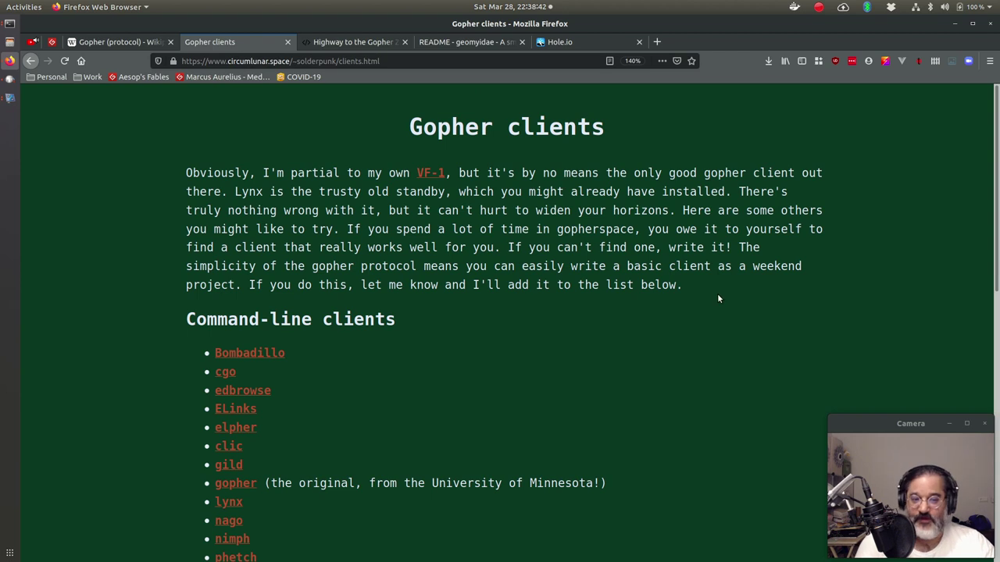
Scroll down and highlight the full list of command-line Gopher clients.
scroll(707, 295, down, 3)
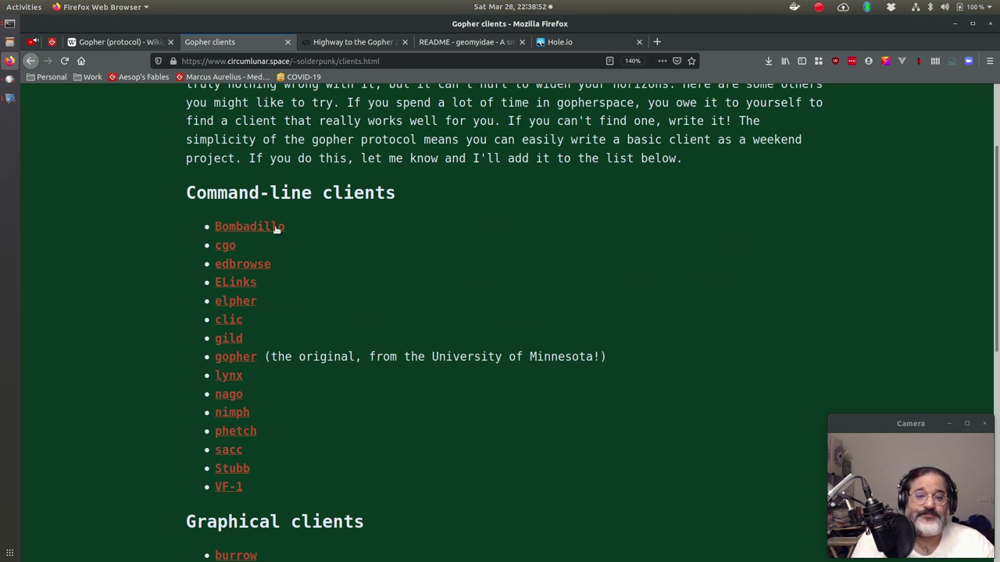
drag(187, 191, 317, 491)
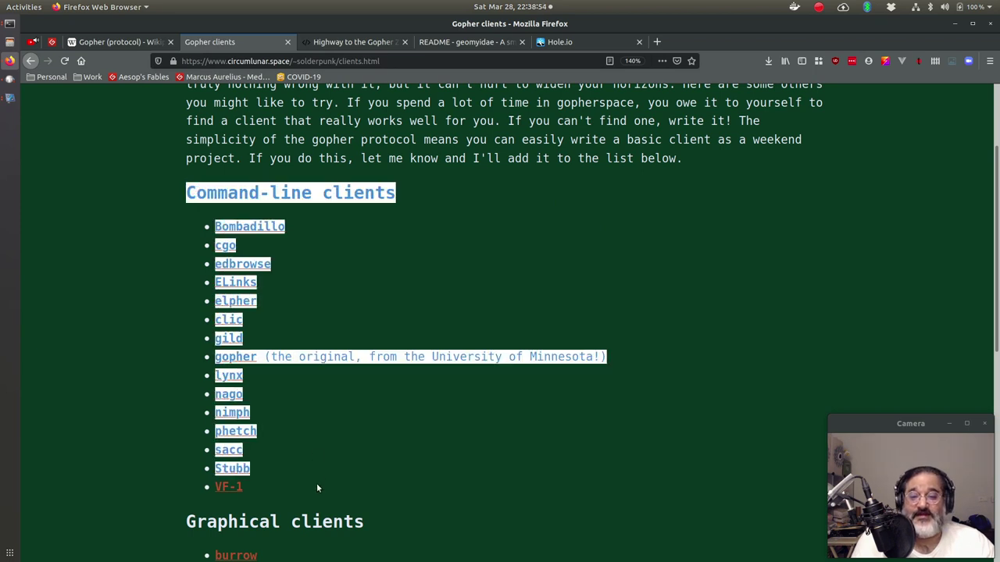
click(317, 488)
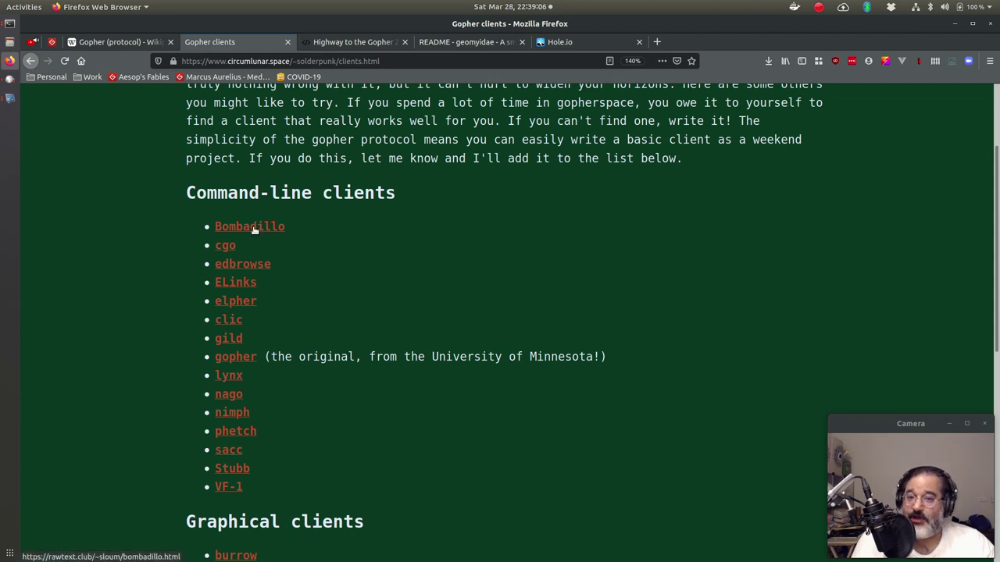
Show the desktop and launch Bombadillo in a maximised window.
key(super+d)
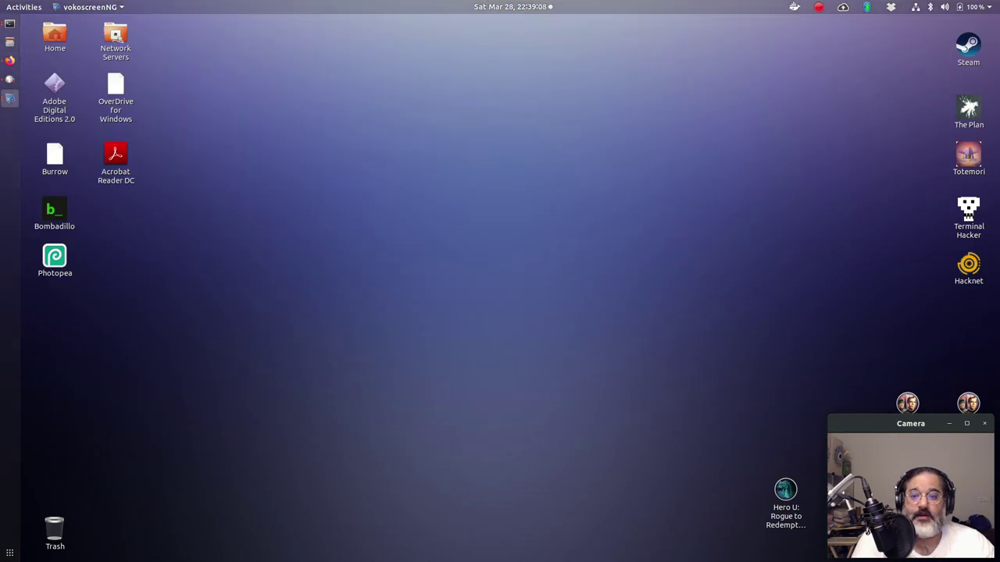
double_click(53, 211)
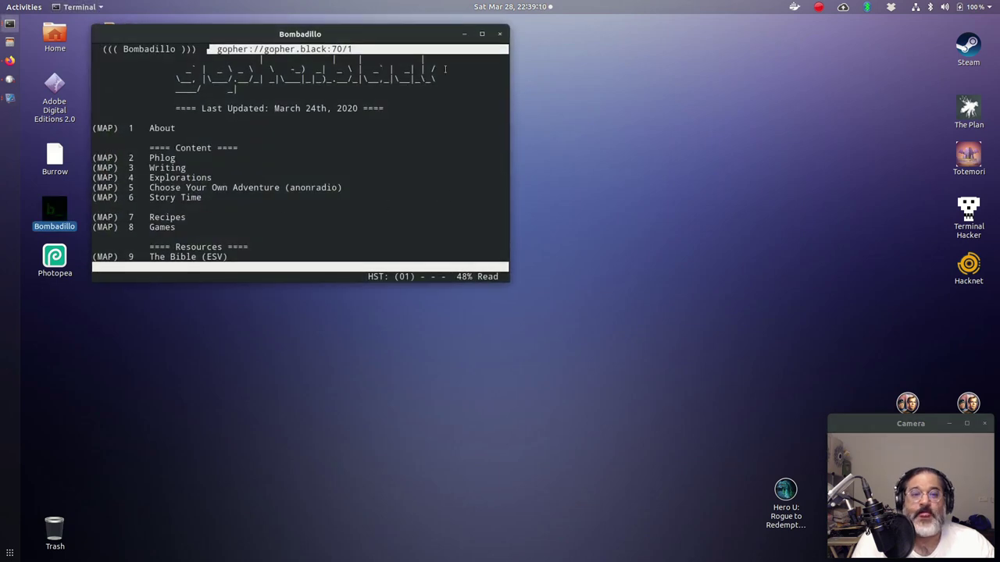
click(482, 34)
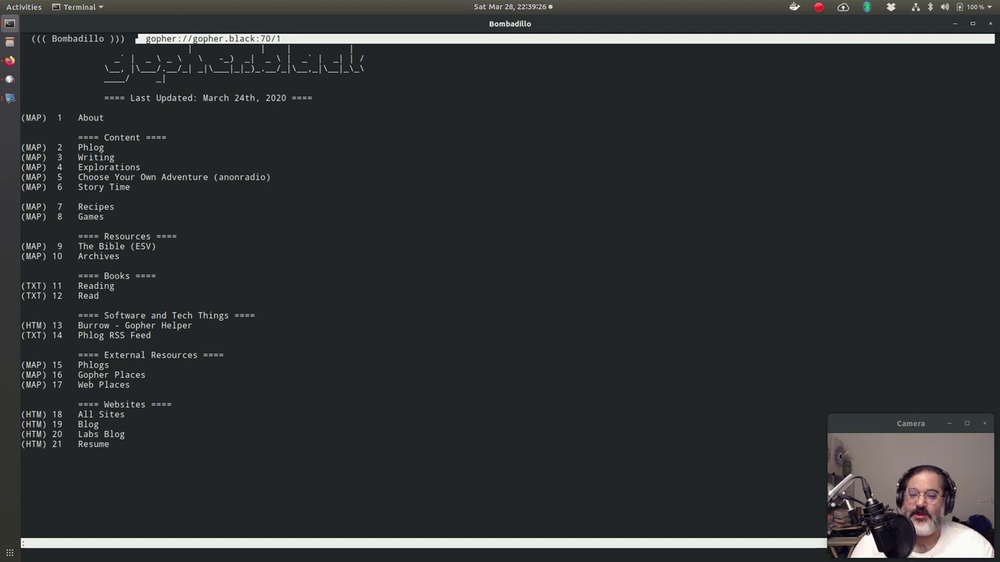
Open gopher.black's Phlogs menu (item 15), then its Phlog Roll (item 1), and close Bombadillo.
text(15)
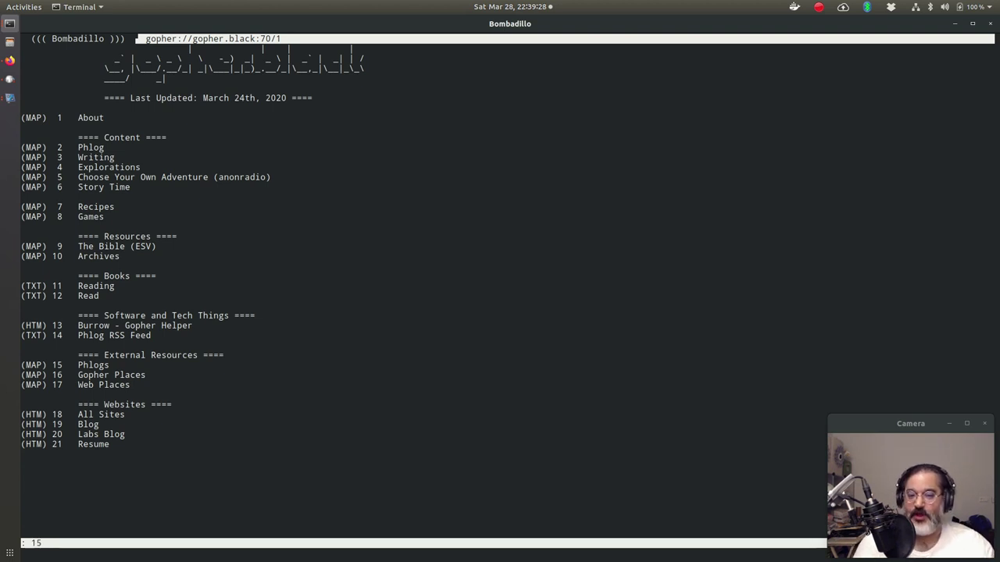
key(Return)
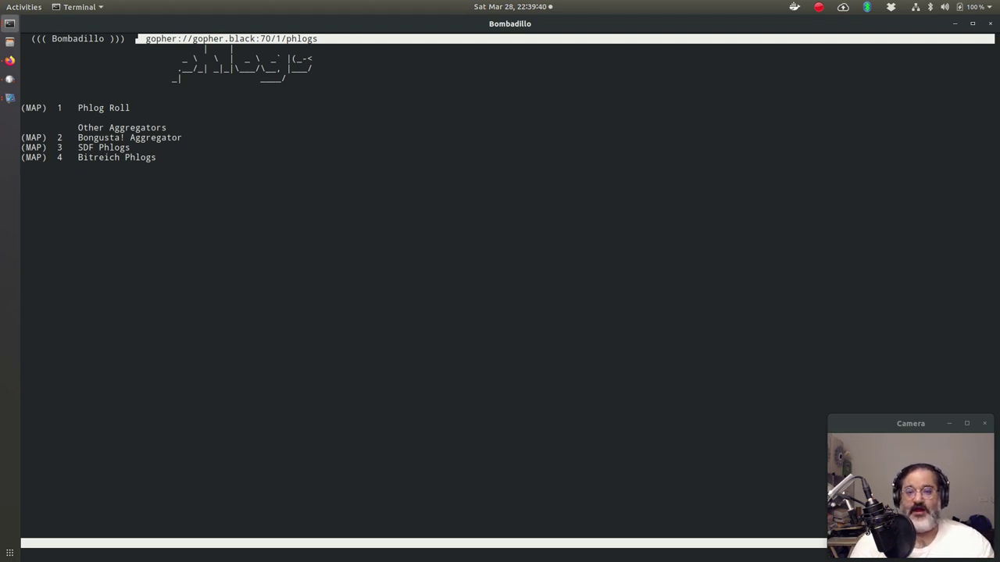
text(1)
key(Return)
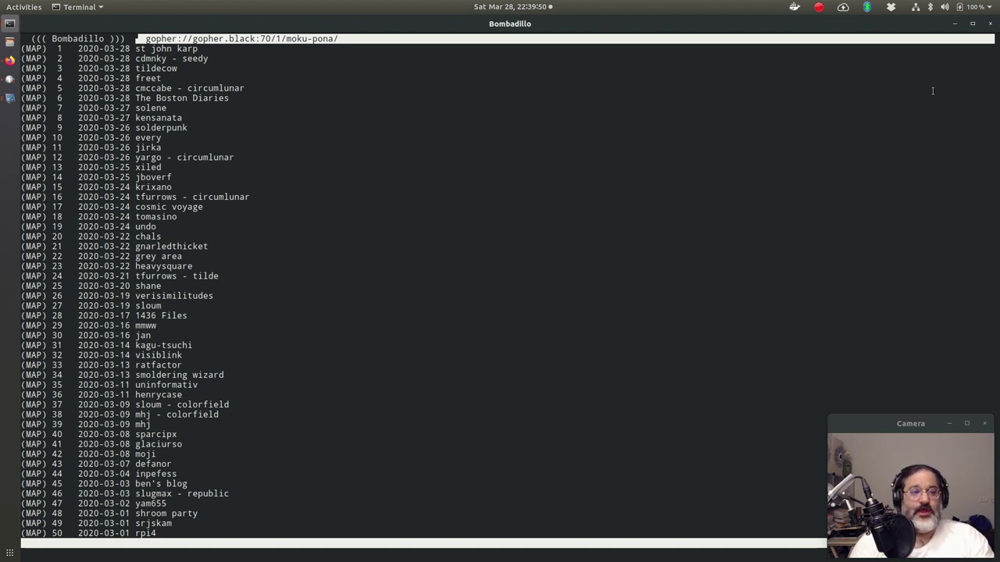
click(989, 23)
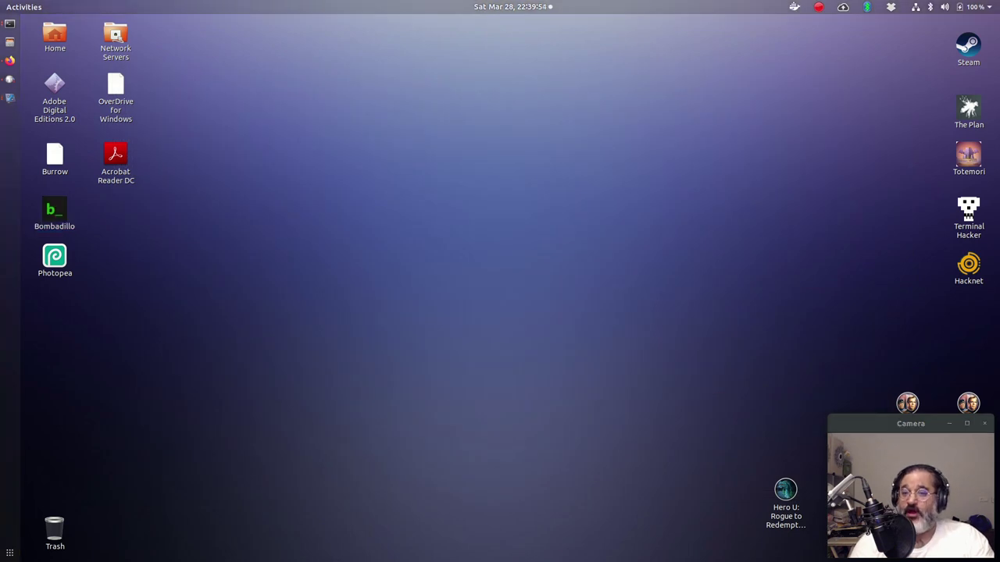
Launch Burrow, open burrow's GitHub page from the graphical clients list, then bring Burrow forward.
click(54, 160)
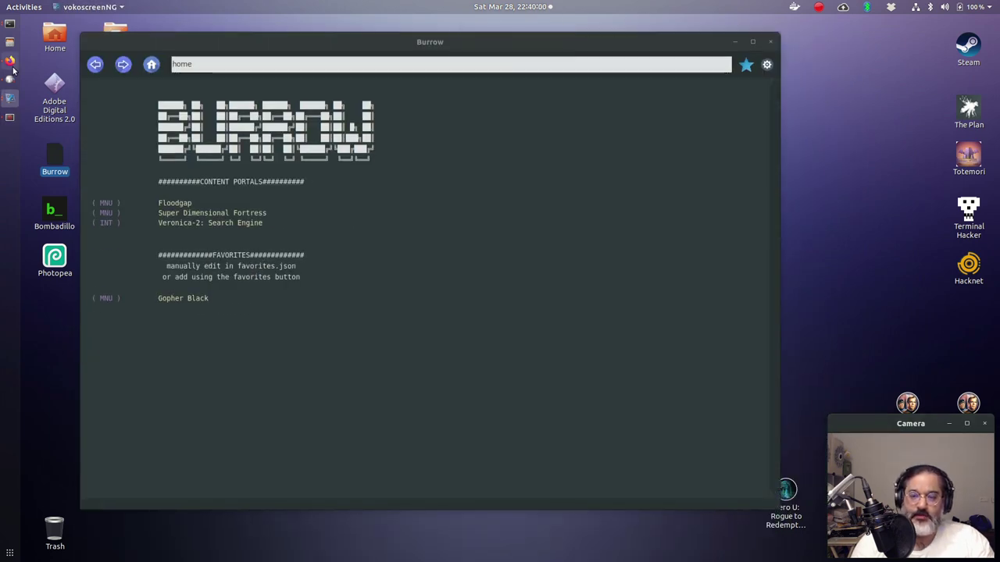
click(10, 63)
scroll(393, 379, down, 3)
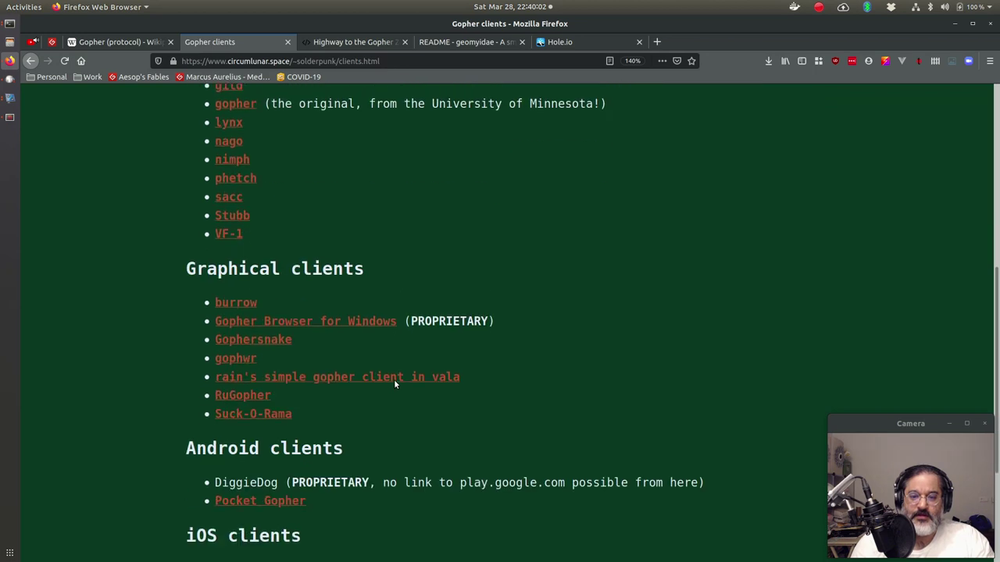
middle_click(234, 303)
click(350, 42)
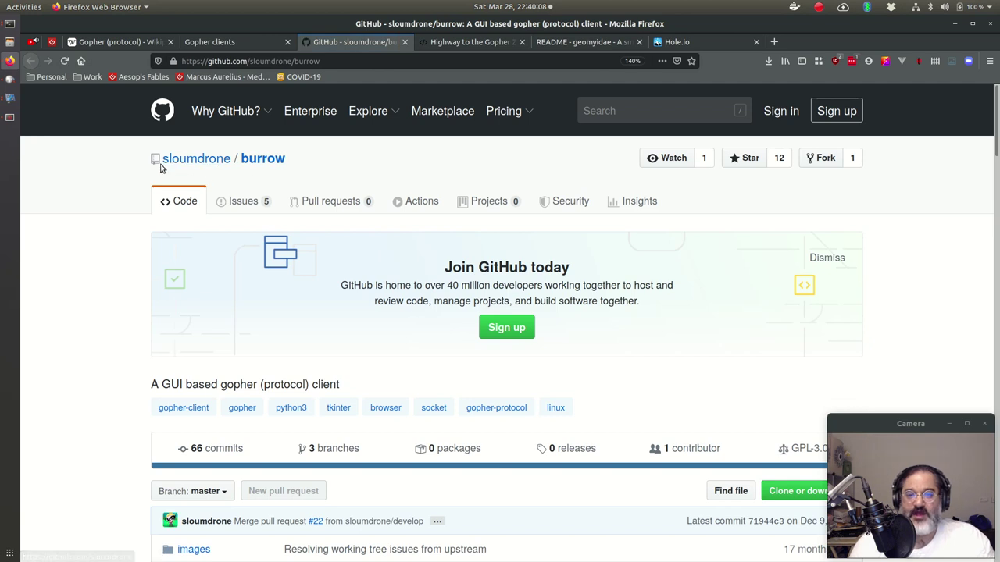
mouse_move(176, 165)
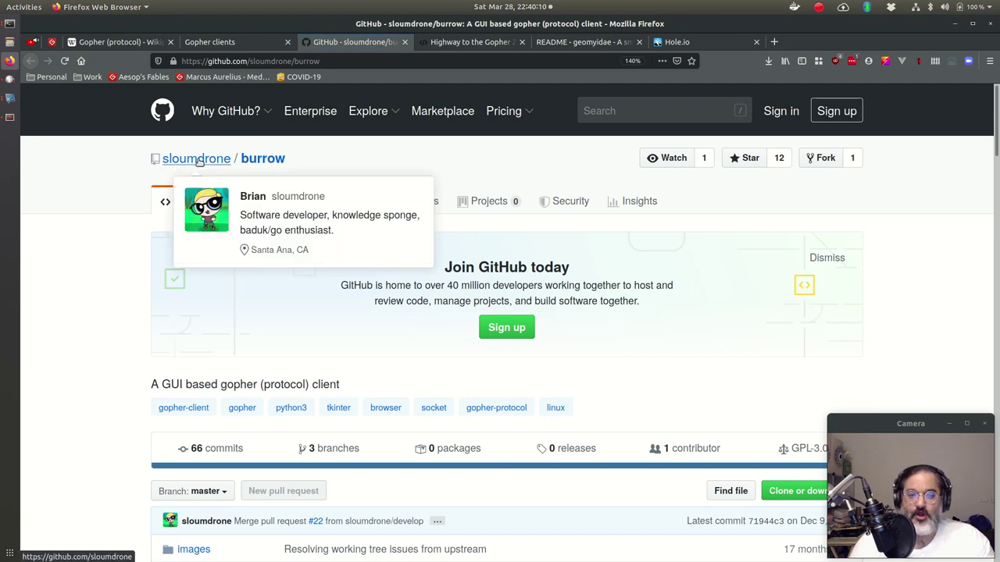
click(10, 117)
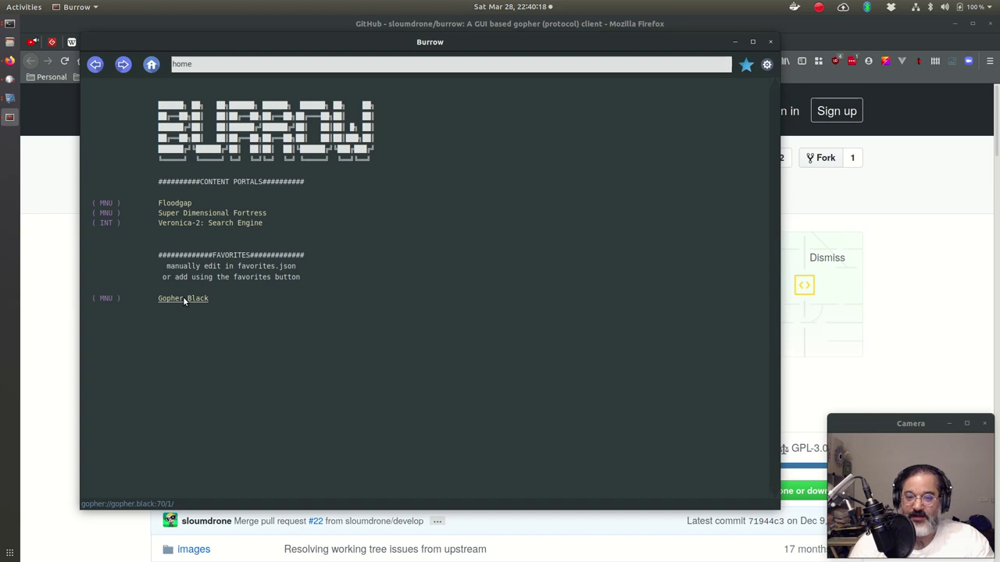
click(179, 204)
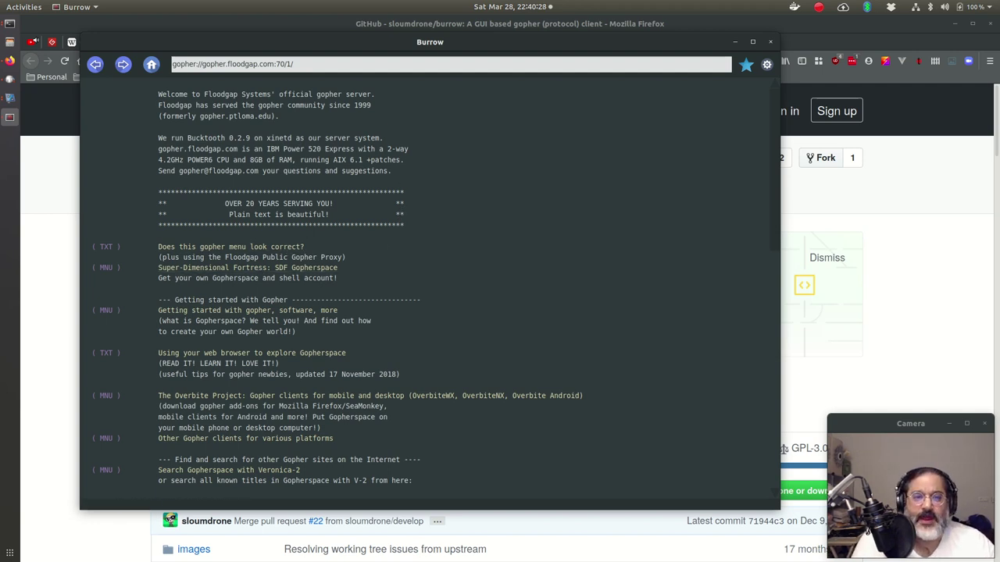
drag(484, 43, 425, 28)
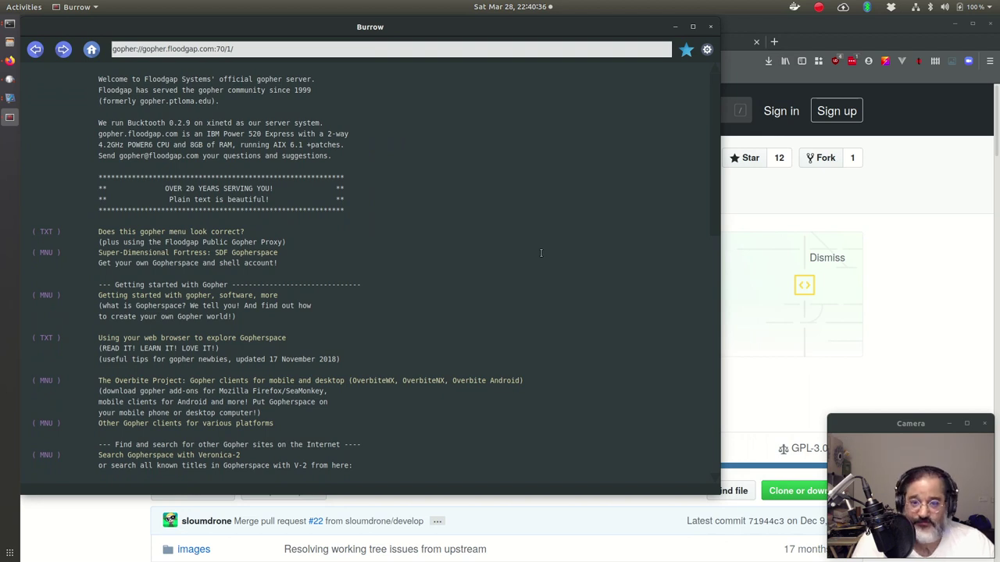
scroll(322, 184, down, 20)
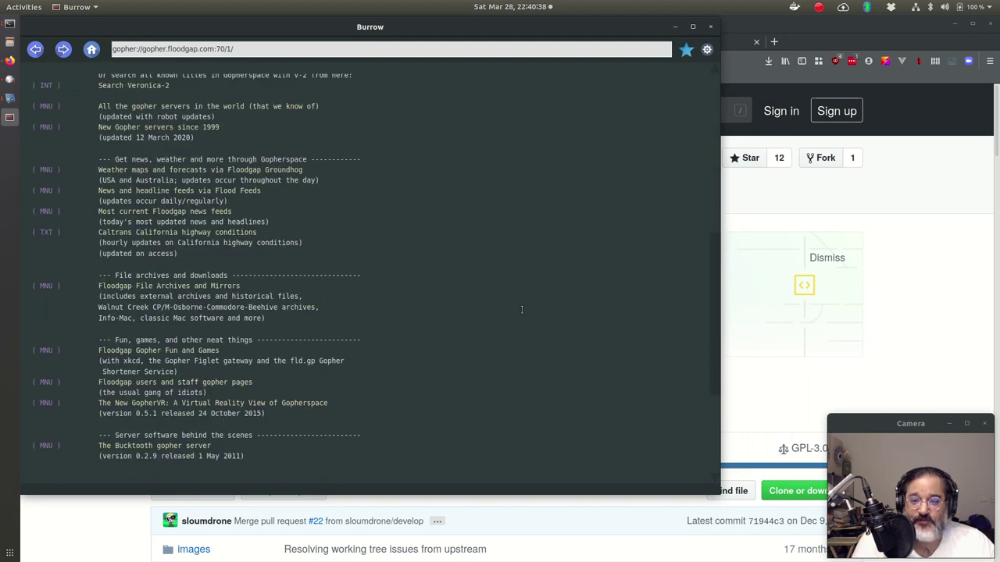
scroll(439, 329, down, 1)
scroll(439, 321, up, 20)
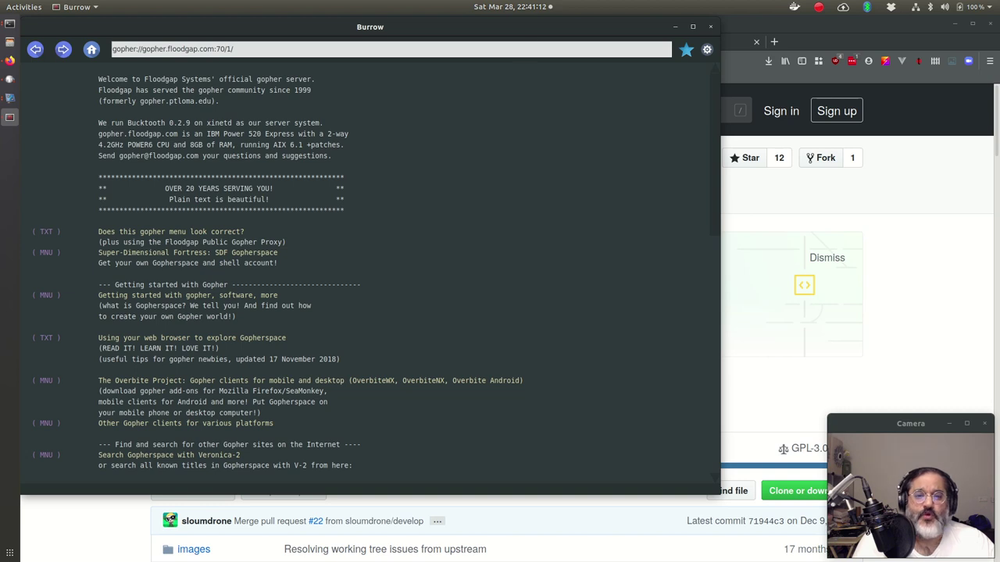
mouse_move(520, 31)
mouse_down()
mouse_move(531, 28)
mouse_move(512, 28)
mouse_up()
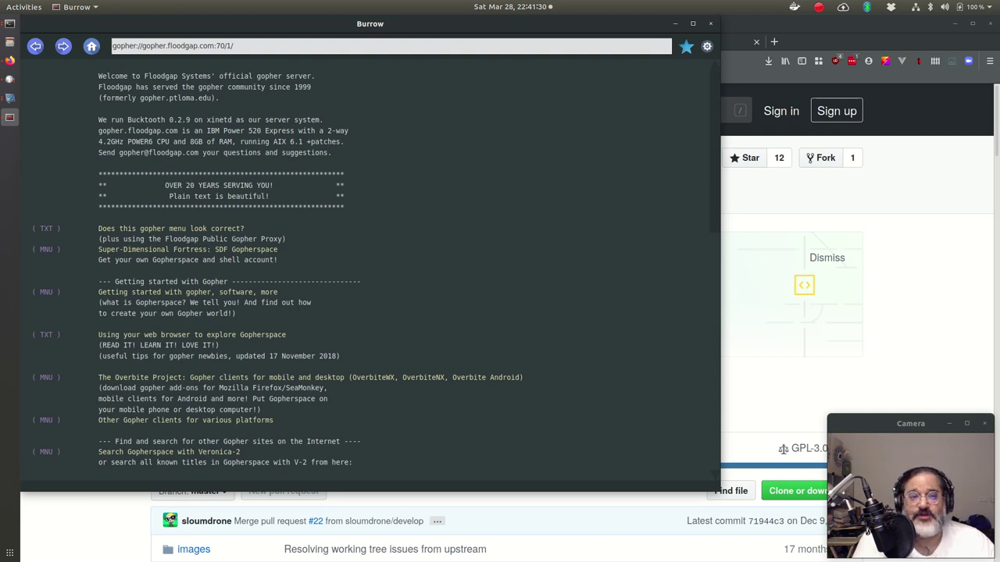
drag(370, 23, 398, 45)
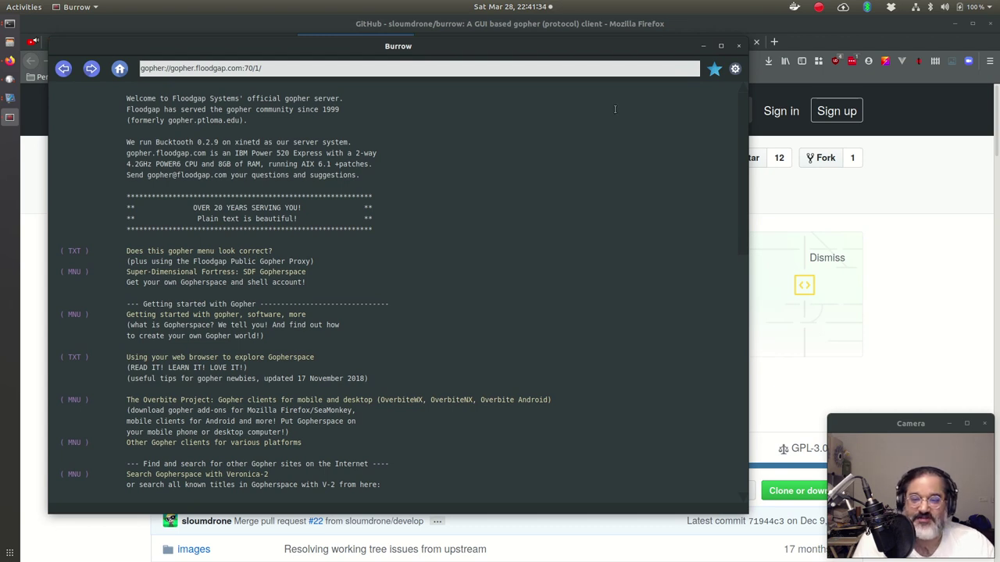
Open SDF Gopherspace, its PHLOGOSPHERE listing, and a featured user's gopher hole.
click(179, 273)
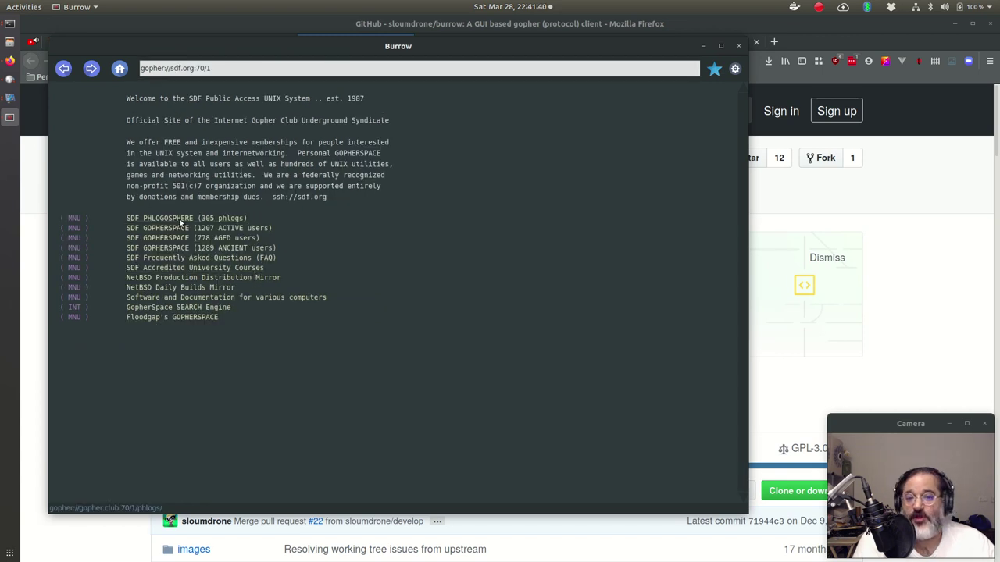
click(172, 222)
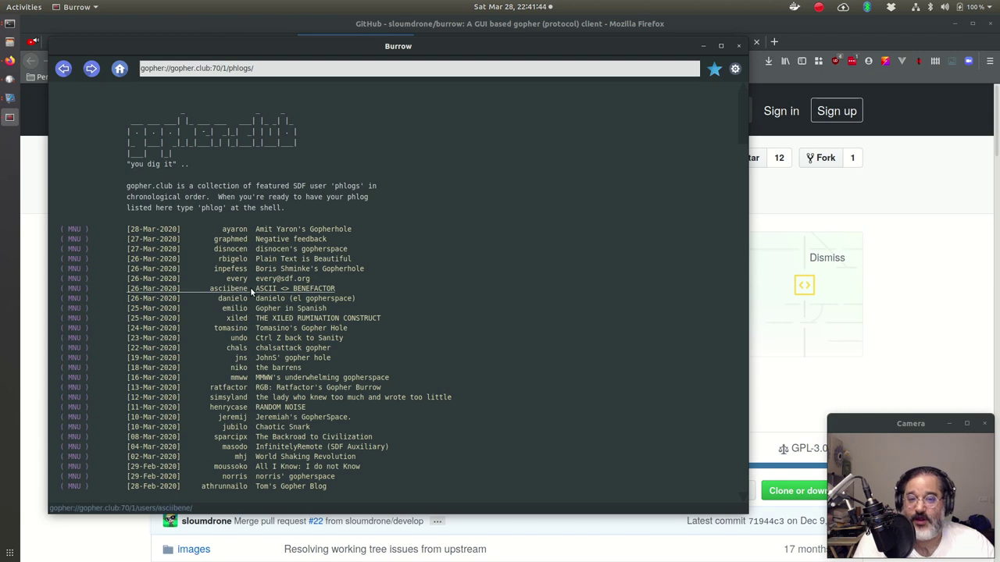
click(318, 328)
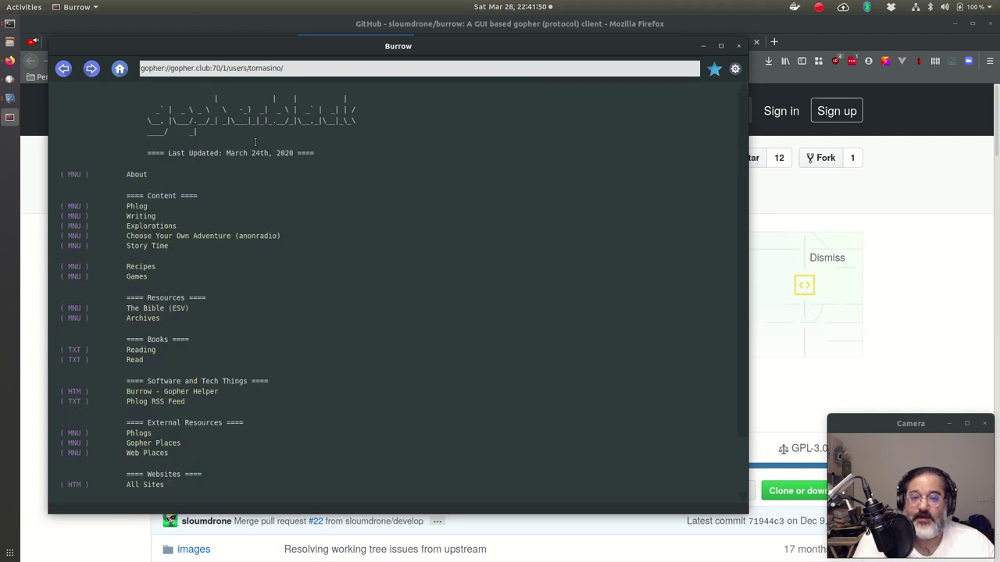
drag(167, 68, 210, 69)
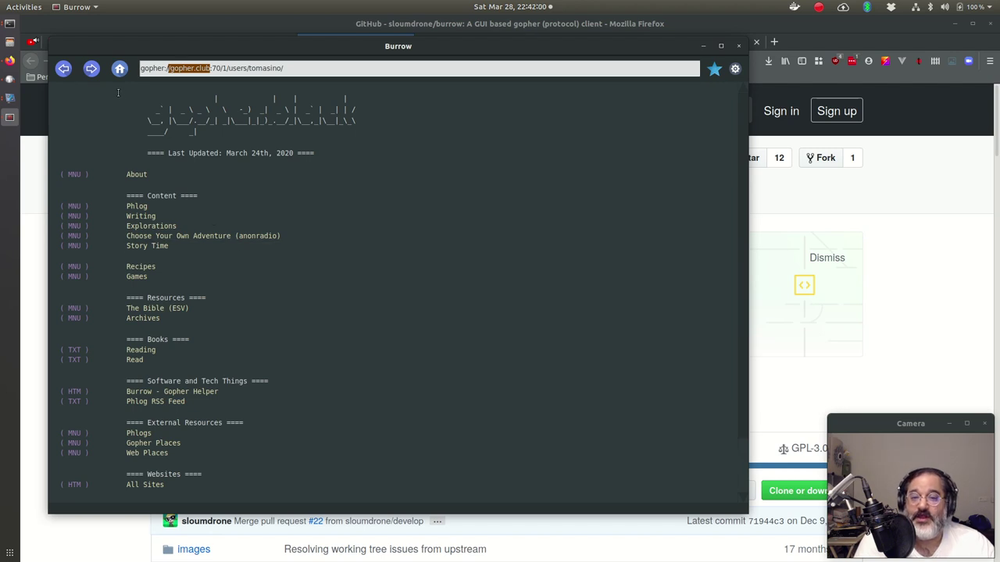
Browse the user's Phlog 2018 Archive, then go back twice to the gopher hole menu.
click(139, 206)
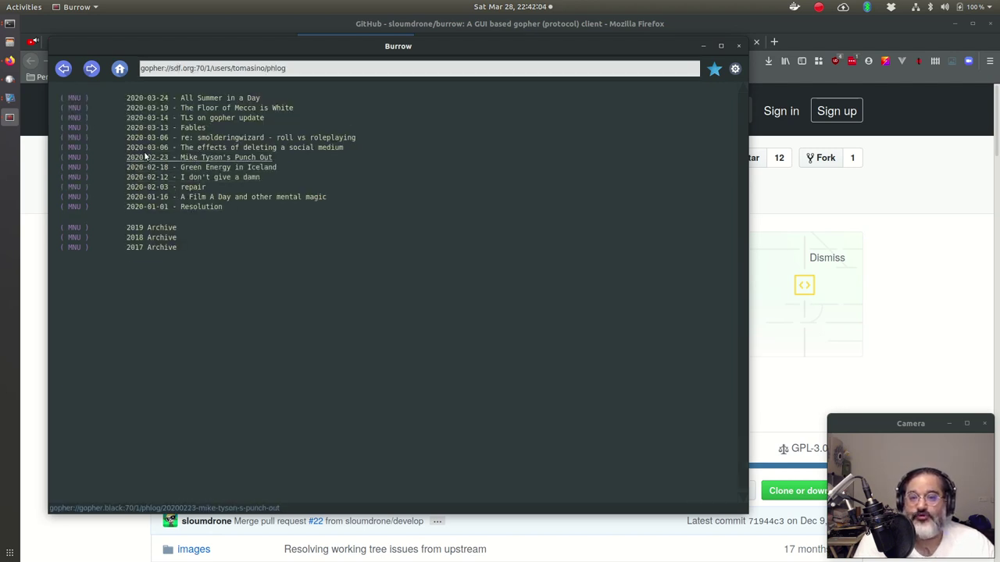
click(157, 238)
scroll(221, 248, down, 10)
scroll(220, 244, down, 10)
scroll(215, 235, up, 15)
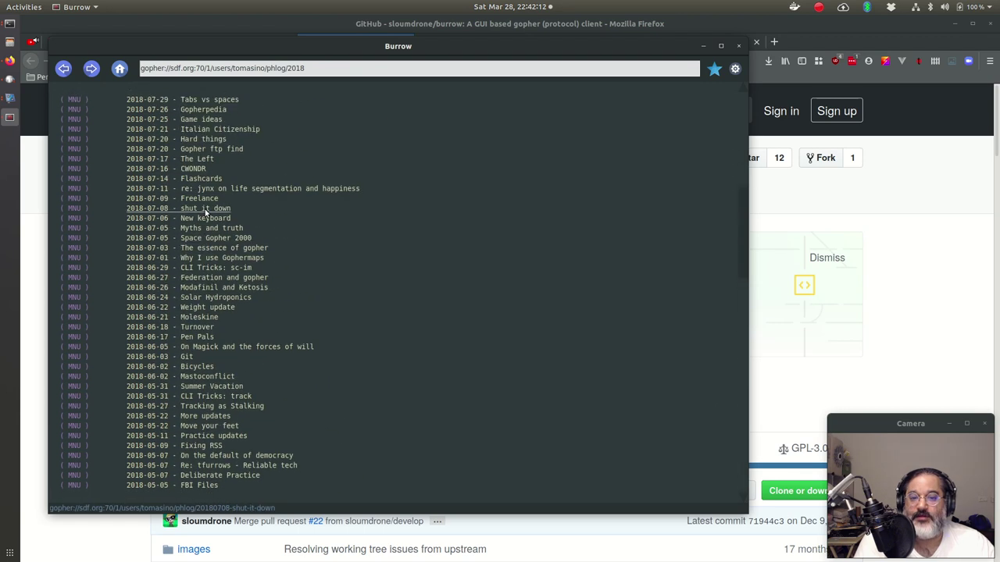
scroll(205, 208, up, 8)
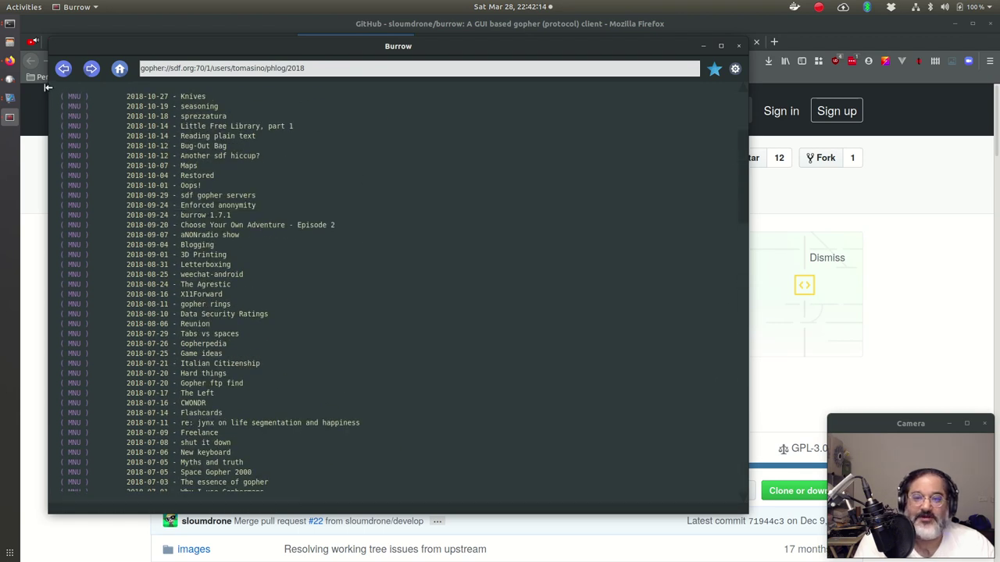
click(63, 69)
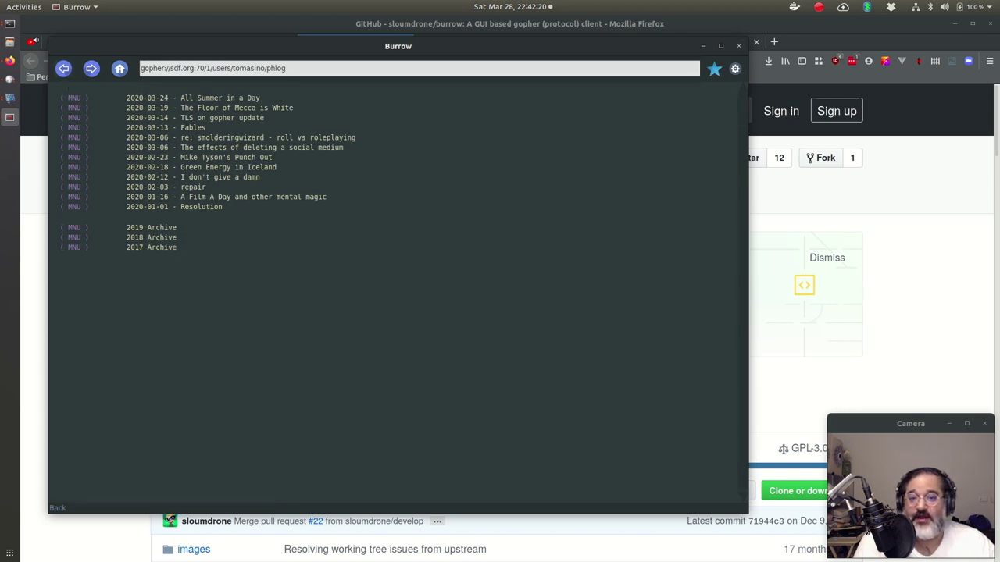
click(63, 68)
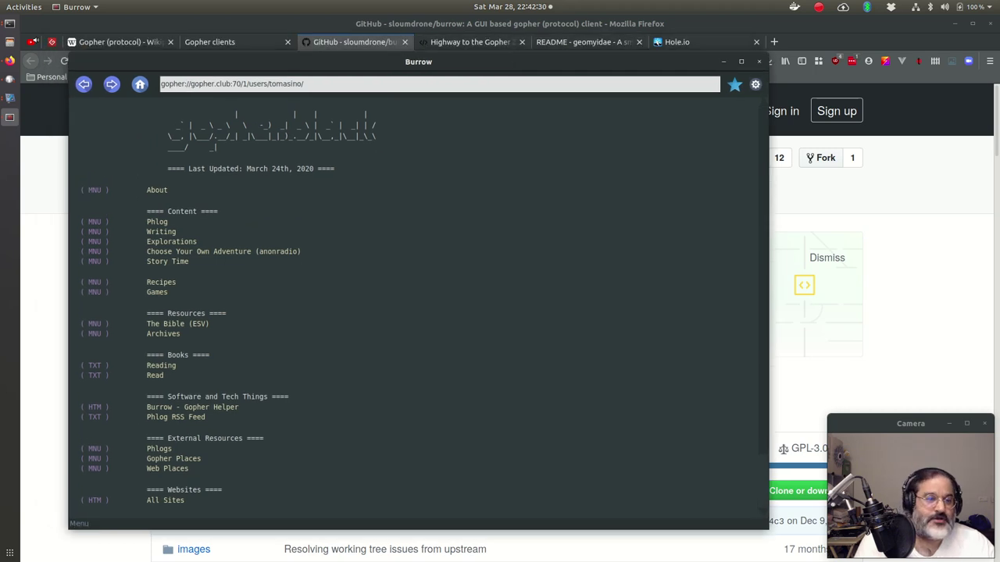
Close Burrow and bring the Firefox window into focus.
click(759, 61)
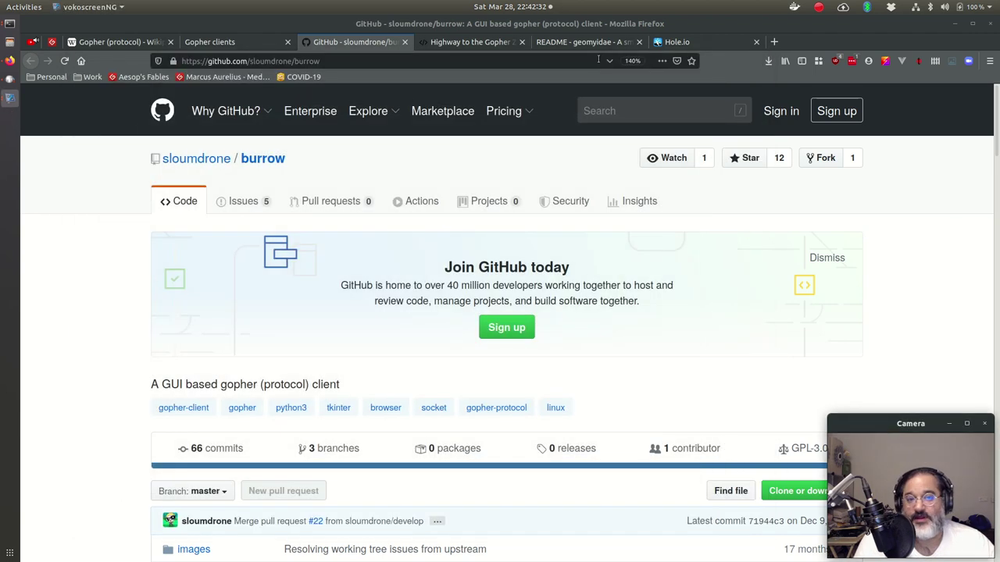
click(374, 43)
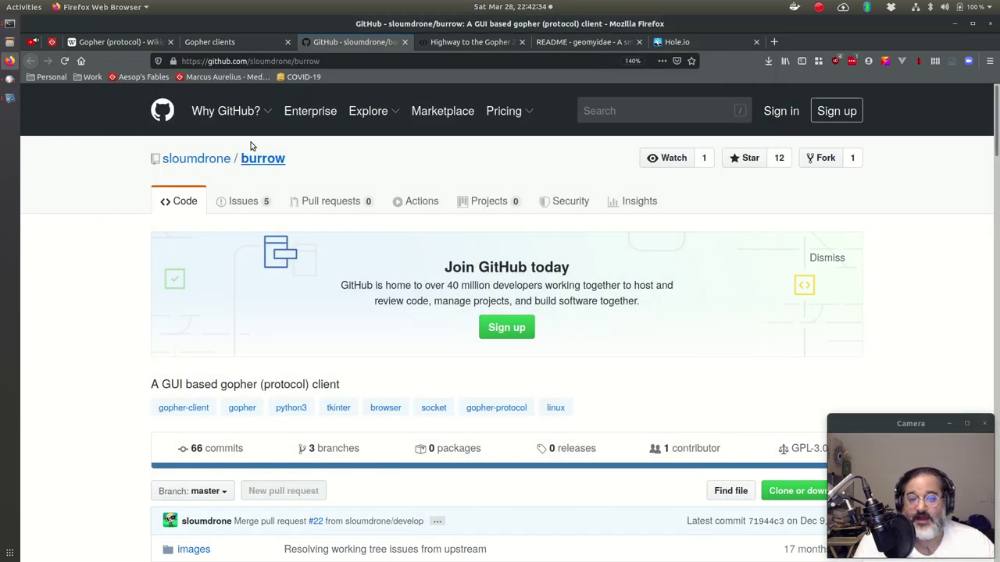
scroll(293, 404, down, 10)
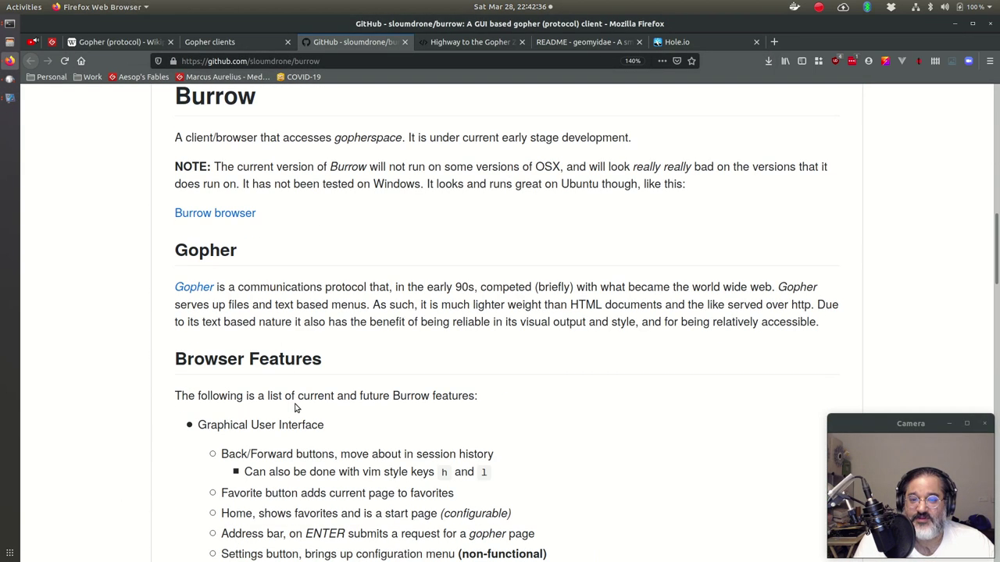
scroll(290, 424, up, 10)
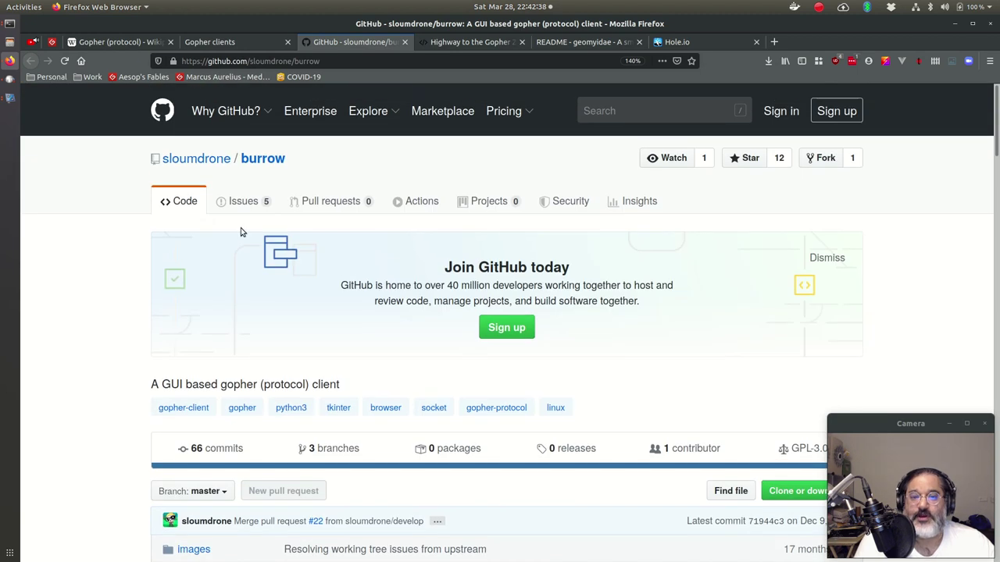
Review the Gopher clients page's client lists, then open the Personal bookmarks folder.
click(230, 42)
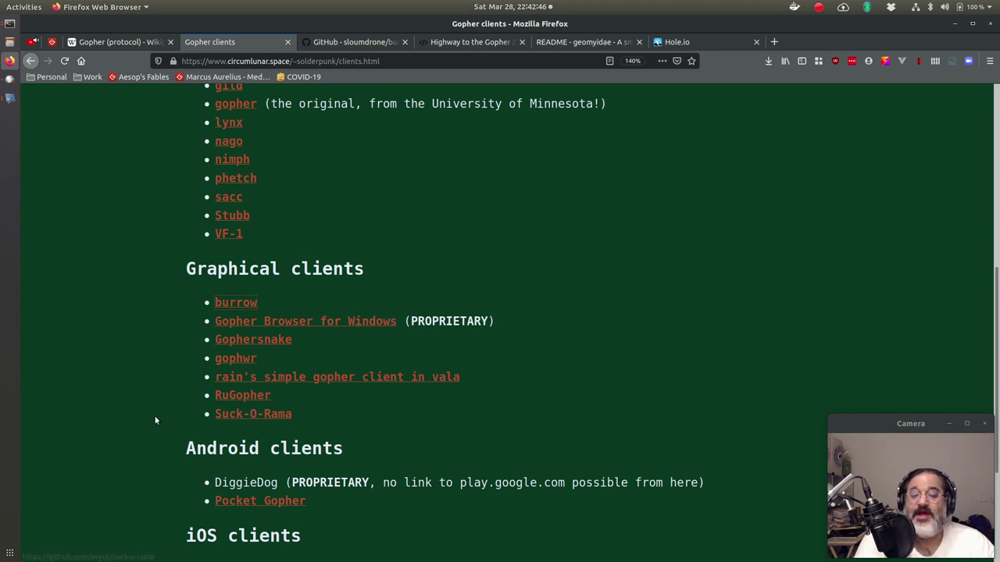
scroll(148, 412, down, 4)
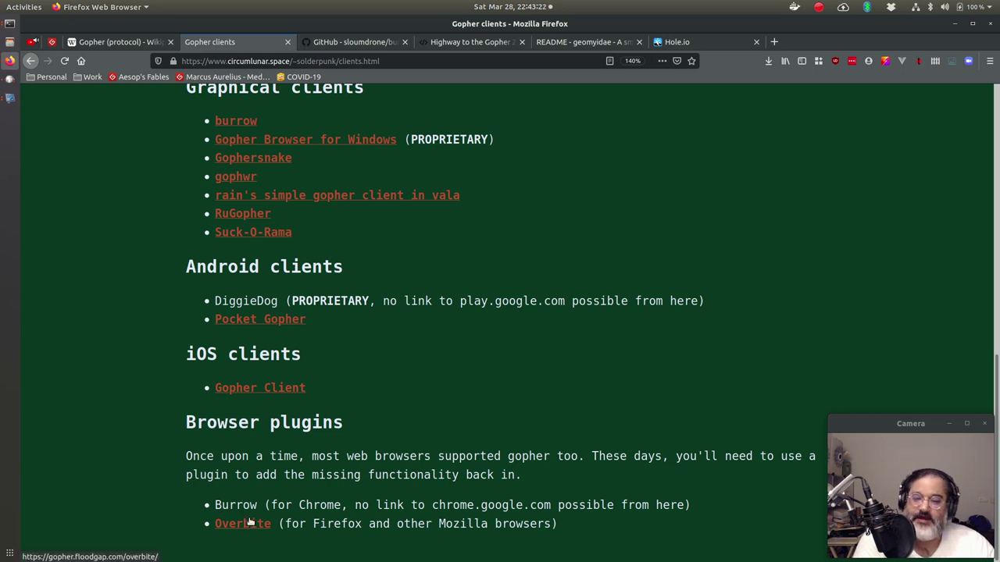
scroll(250, 522, up, 5)
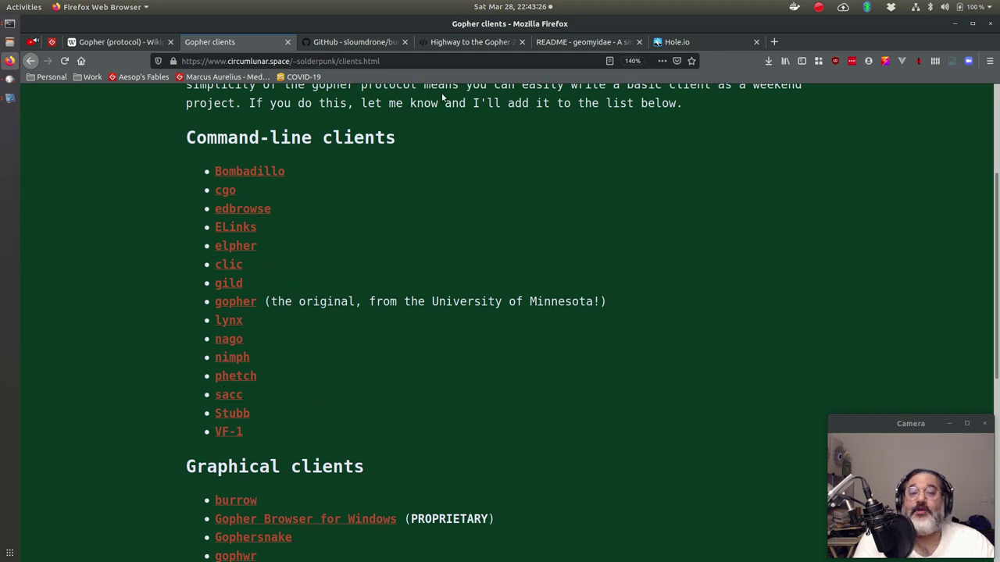
click(48, 76)
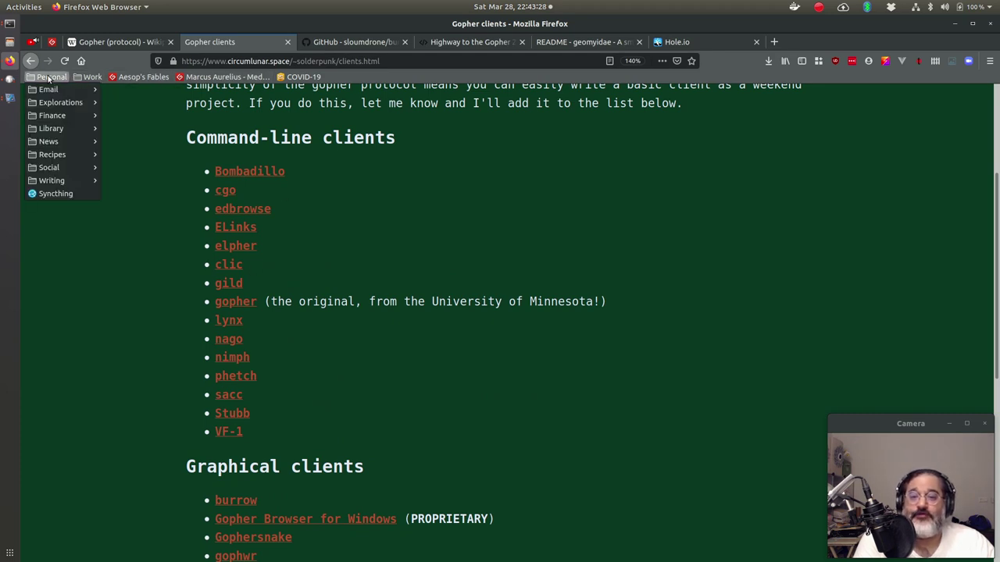
Open the gopher.black bookmark and inspect its tildeverse proxy address.
mouse_move(59, 167)
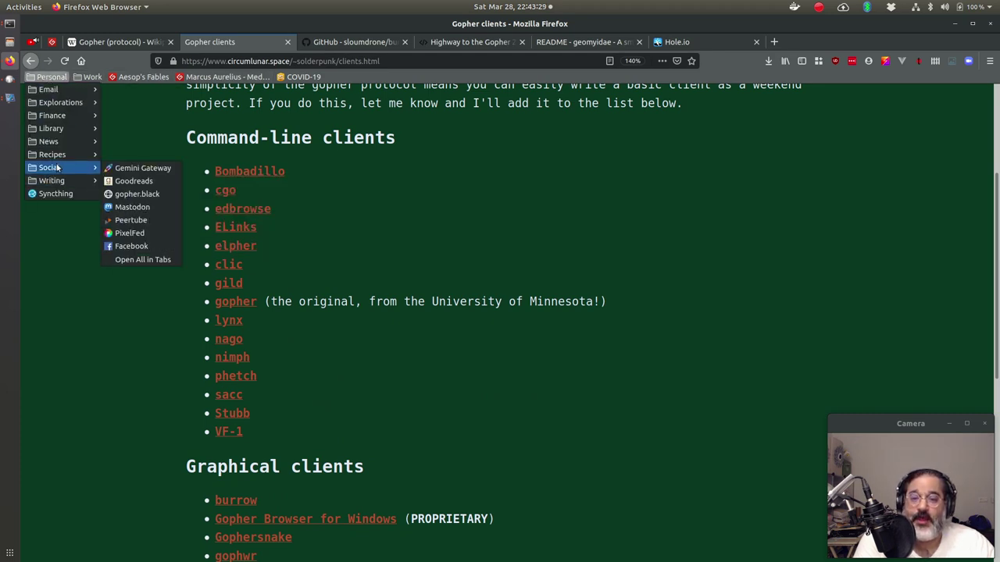
click(146, 192)
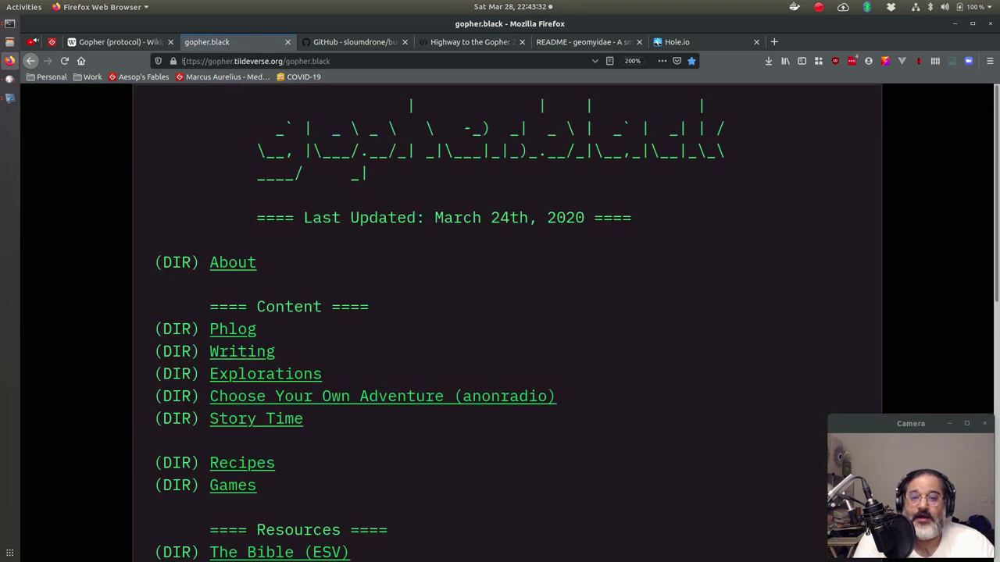
drag(183, 61, 283, 61)
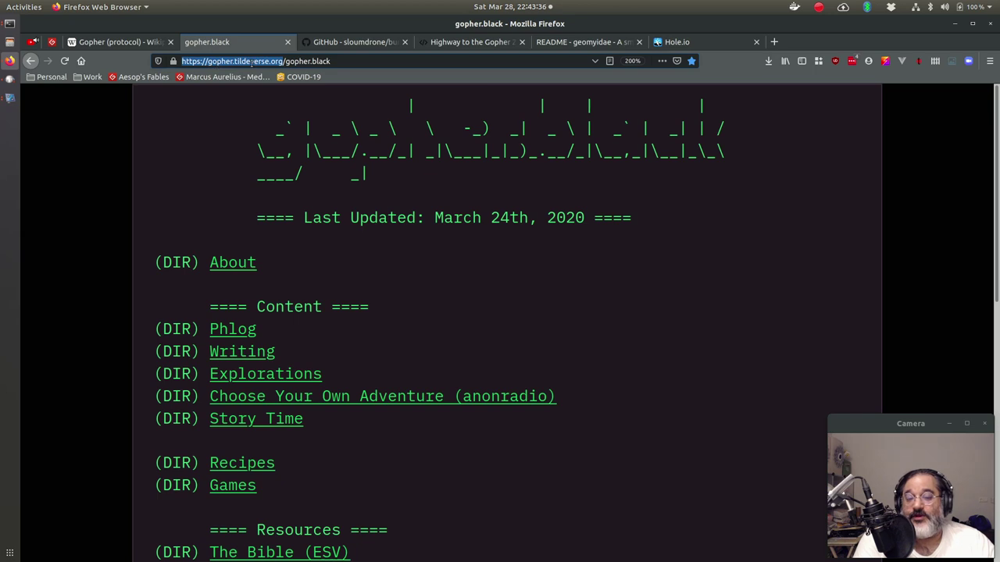
click(293, 61)
scroll(388, 382, down, 6)
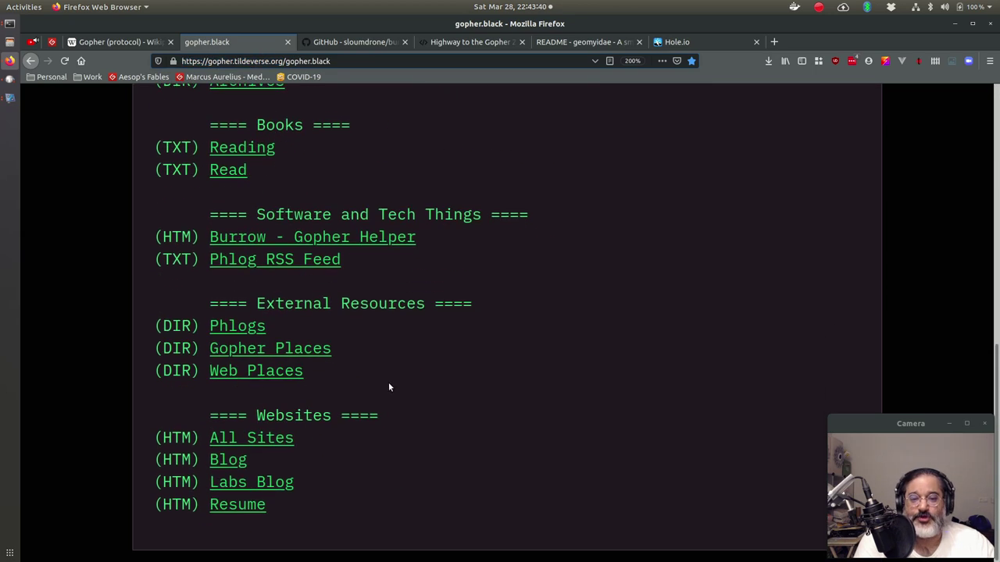
scroll(388, 382, up, 6)
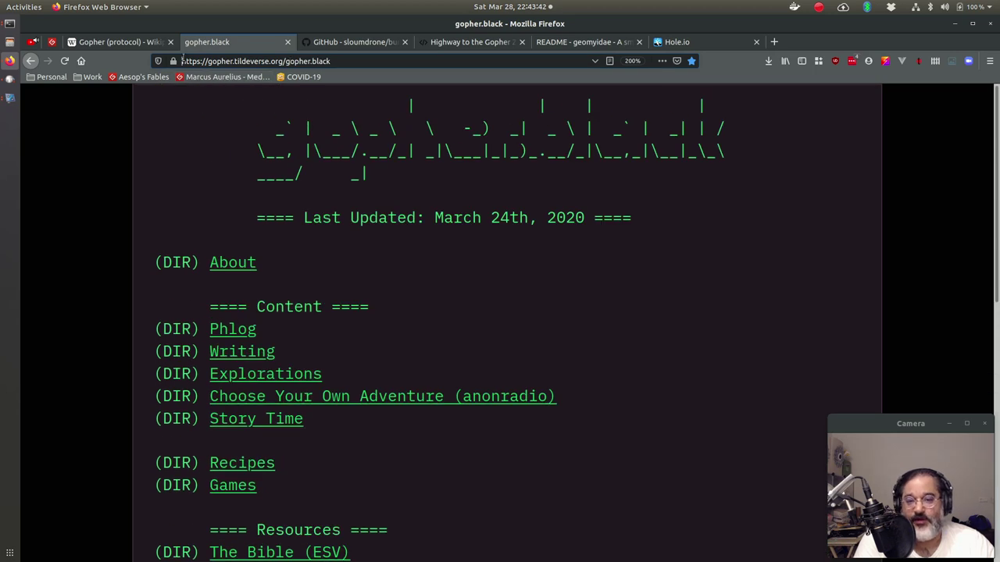
drag(182, 61, 331, 61)
click(378, 285)
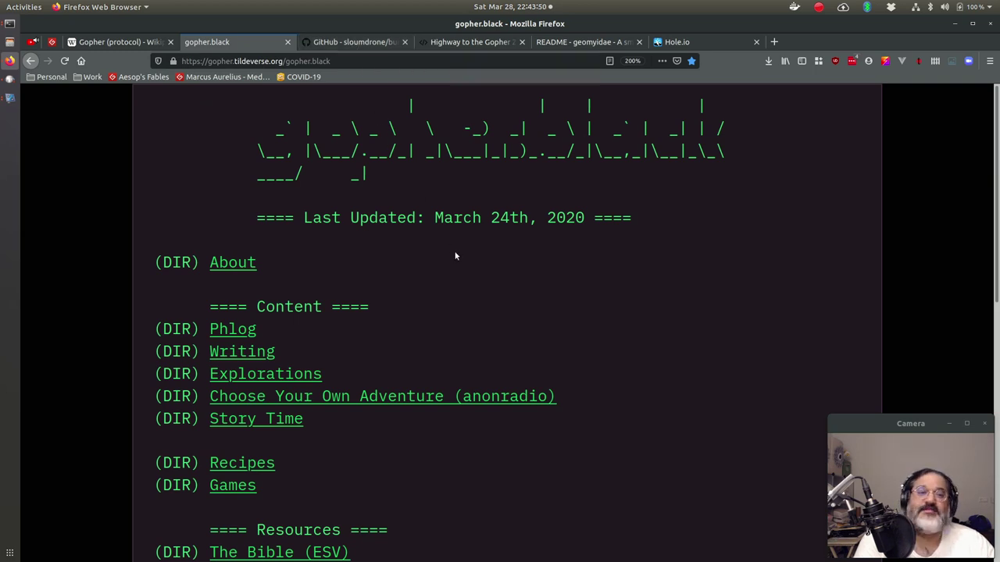
Close the Hole.io tab and the Gopher (protocol) Wikipedia article tab.
middle_click(667, 42)
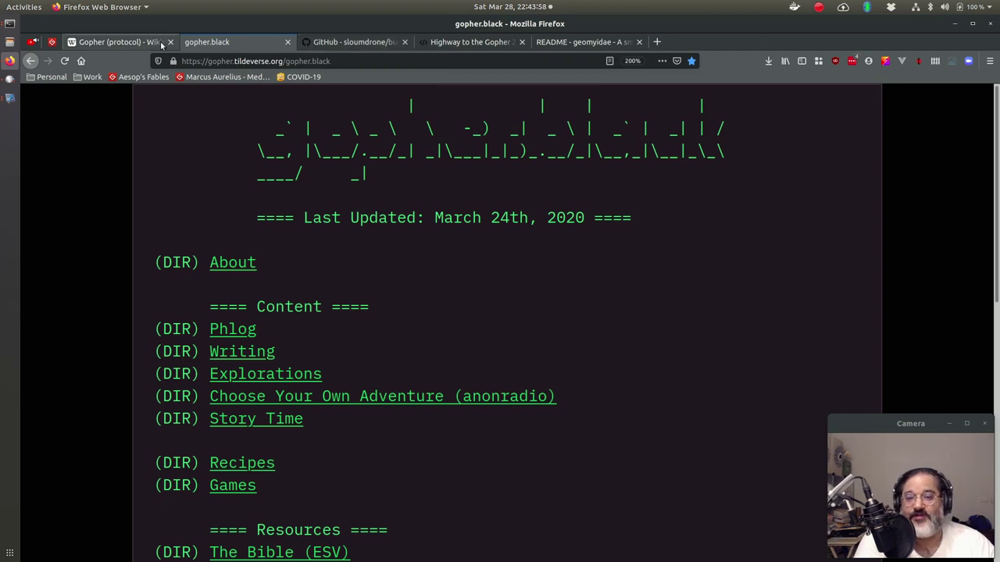
click(131, 42)
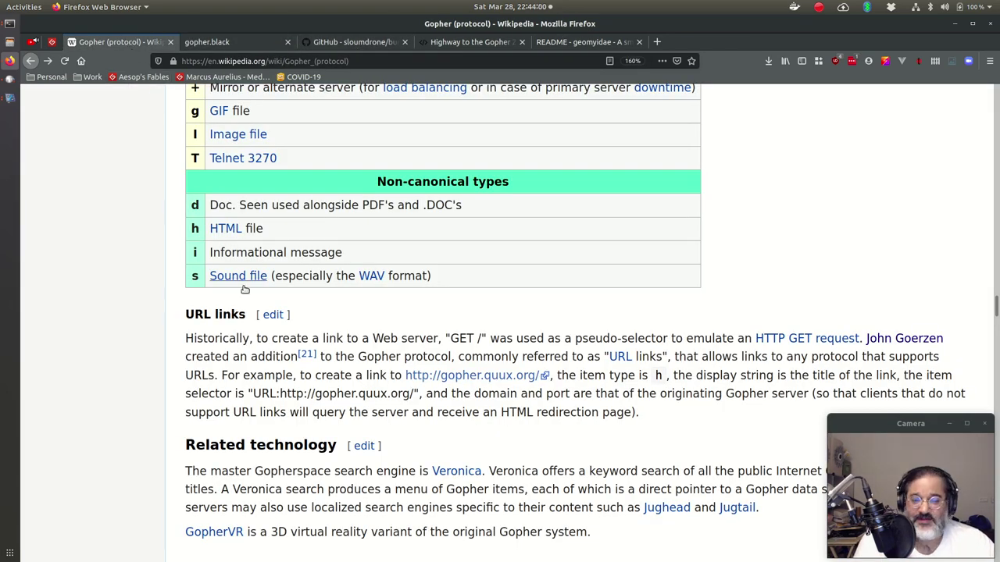
scroll(243, 293, up, 5)
scroll(242, 295, up, 5)
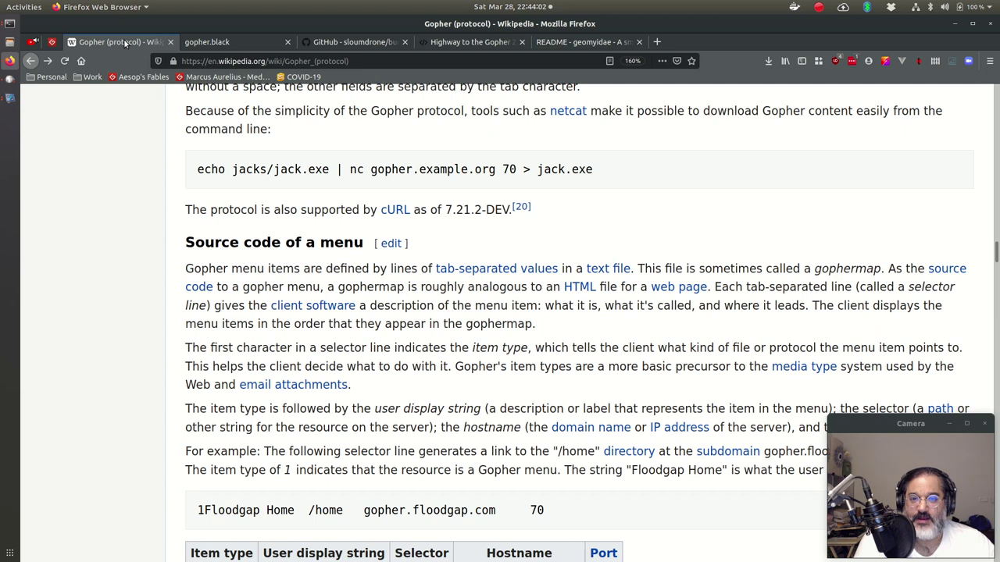
middle_click(124, 39)
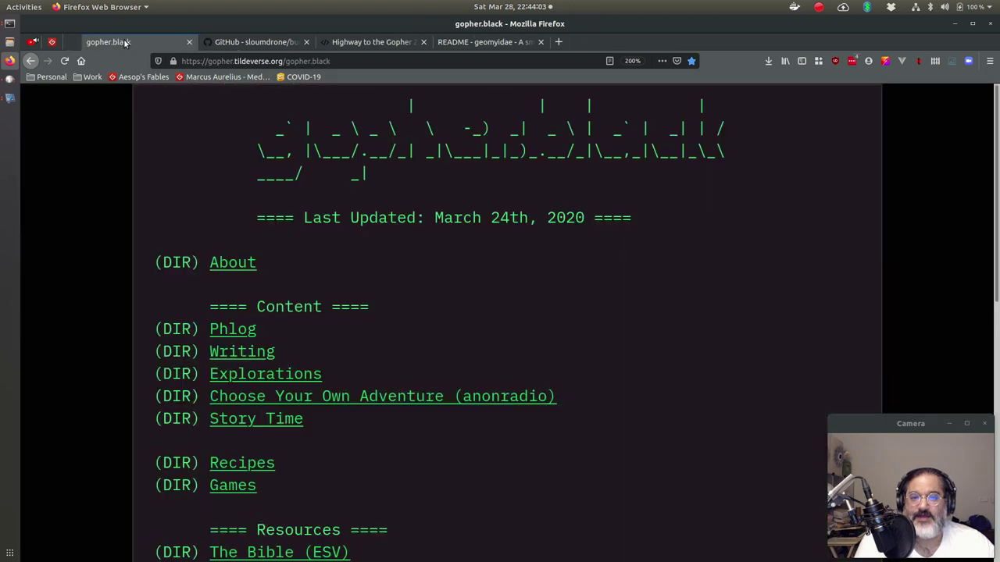
Switch to Highway to the Gopher Zone at gopher.zone and read its About page.
click(347, 43)
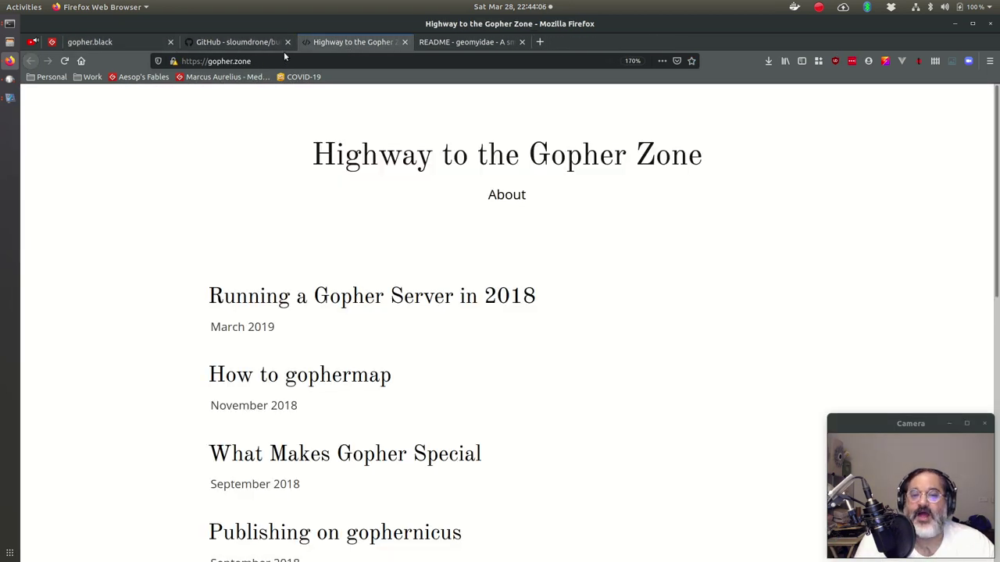
click(253, 61)
click(258, 61)
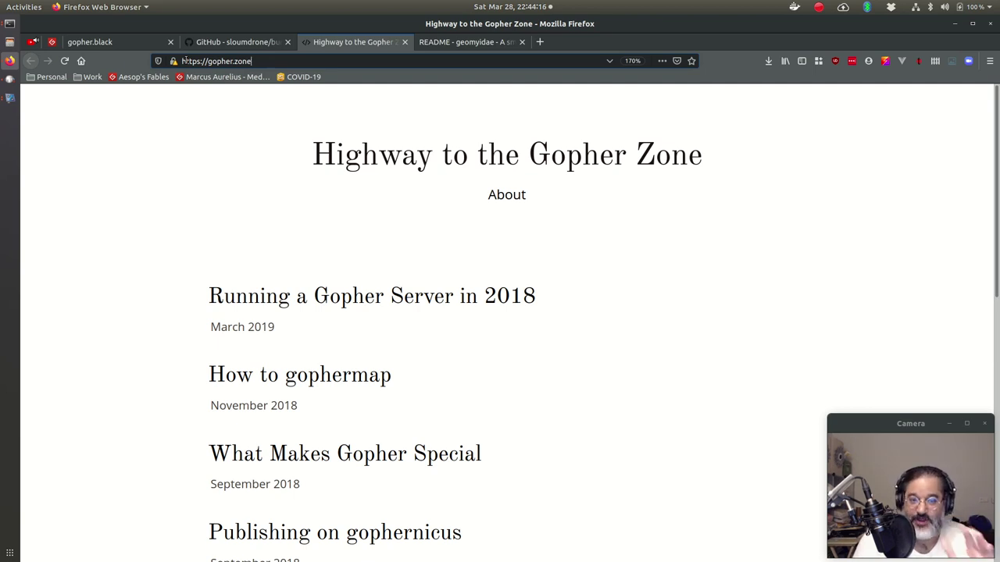
click(515, 200)
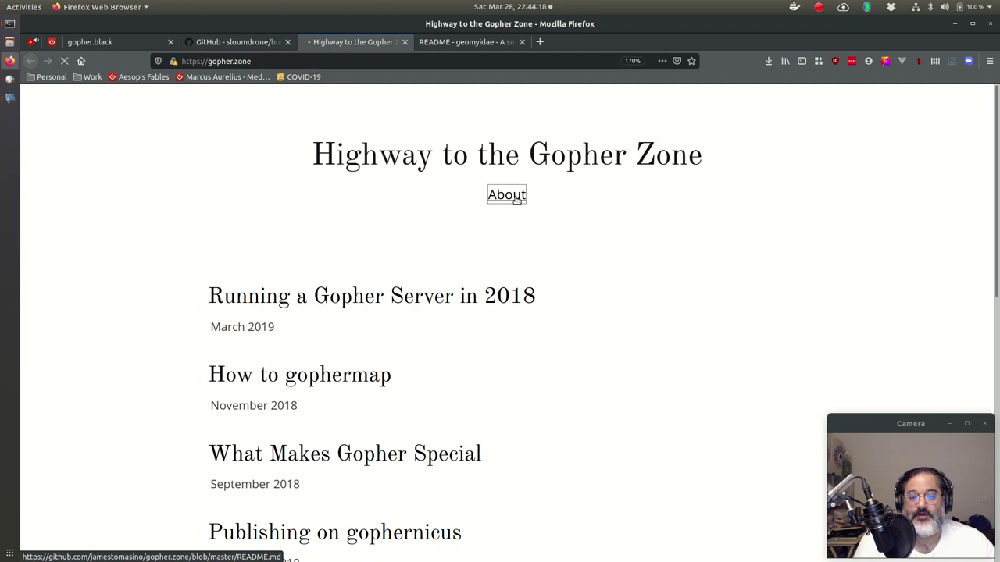
scroll(471, 324, down, 5)
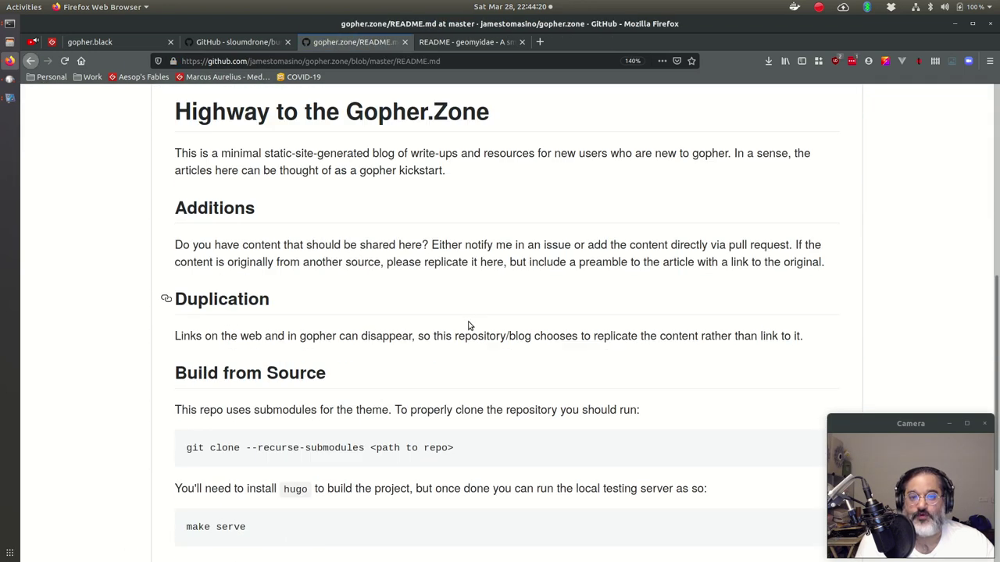
scroll(469, 326, down, 4)
scroll(469, 324, up, 15)
scroll(359, 358, down, 15)
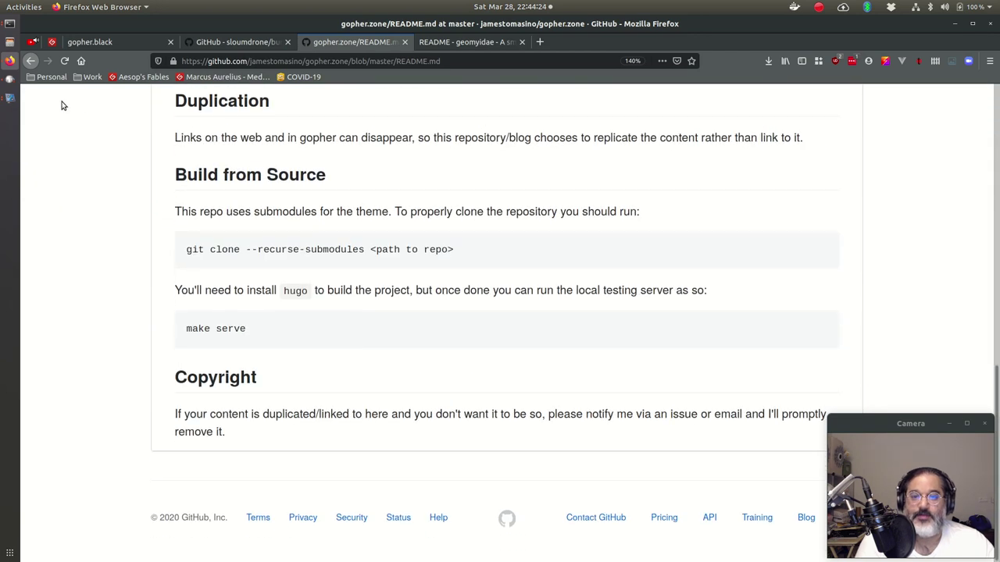
click(30, 60)
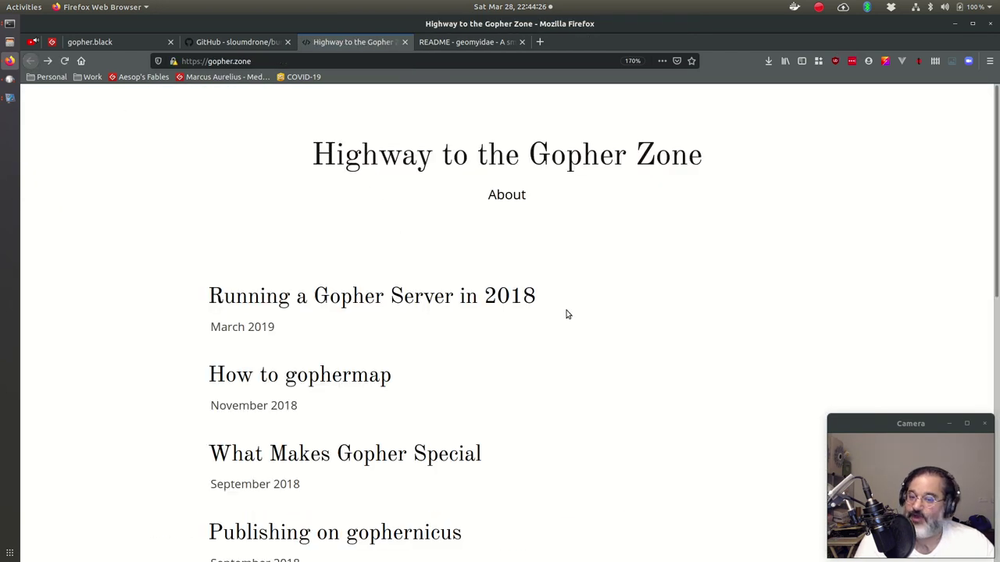
Scroll through the gopher.zone list of gopher tutorial posts.
scroll(565, 315, down, 8)
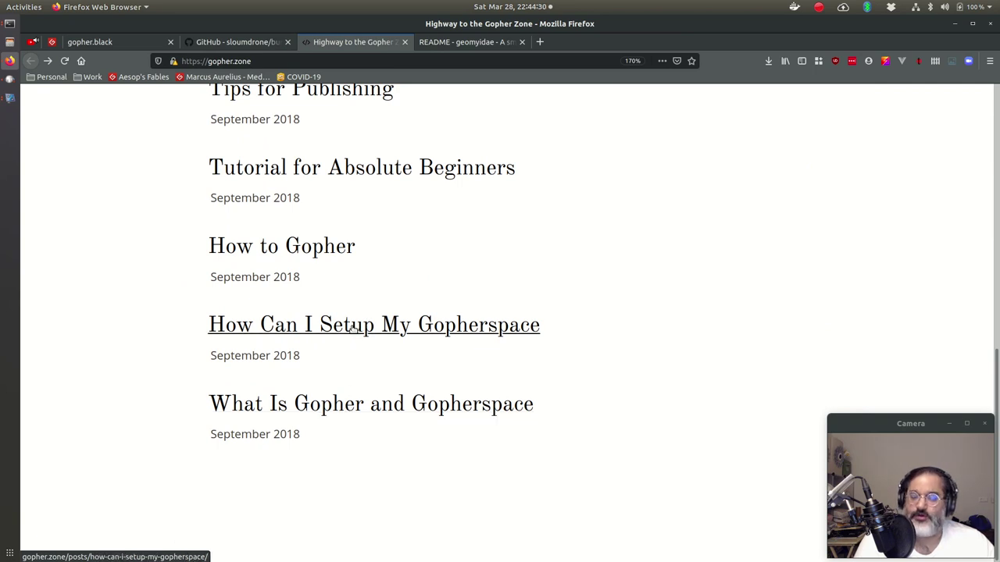
scroll(314, 255, up, 2)
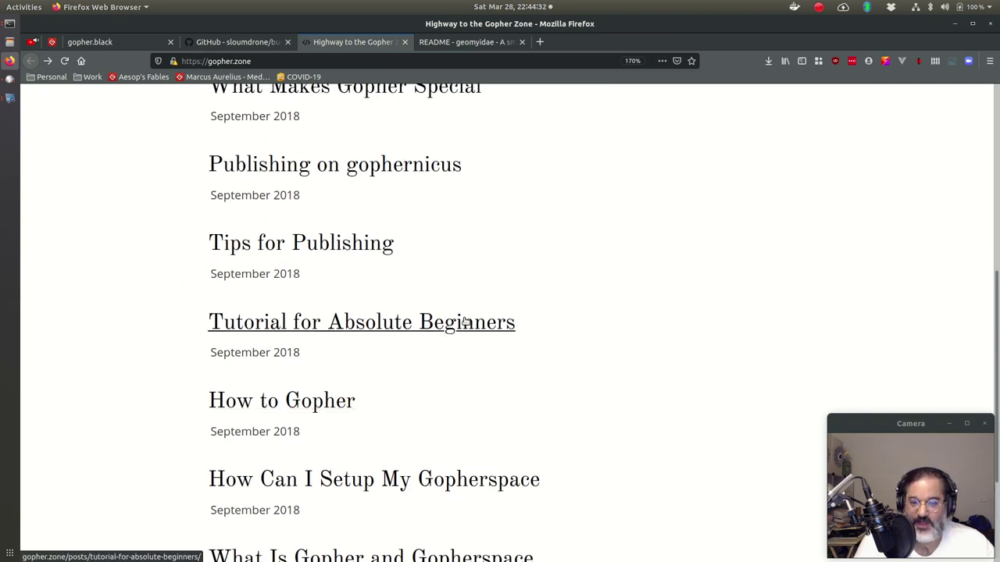
scroll(406, 268, up, 4)
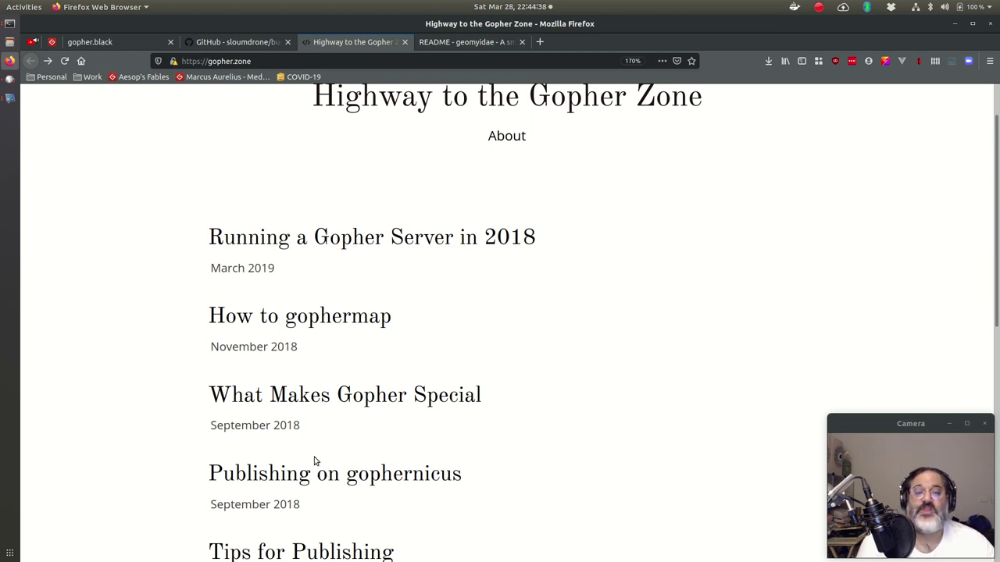
scroll(554, 352, down, 2)
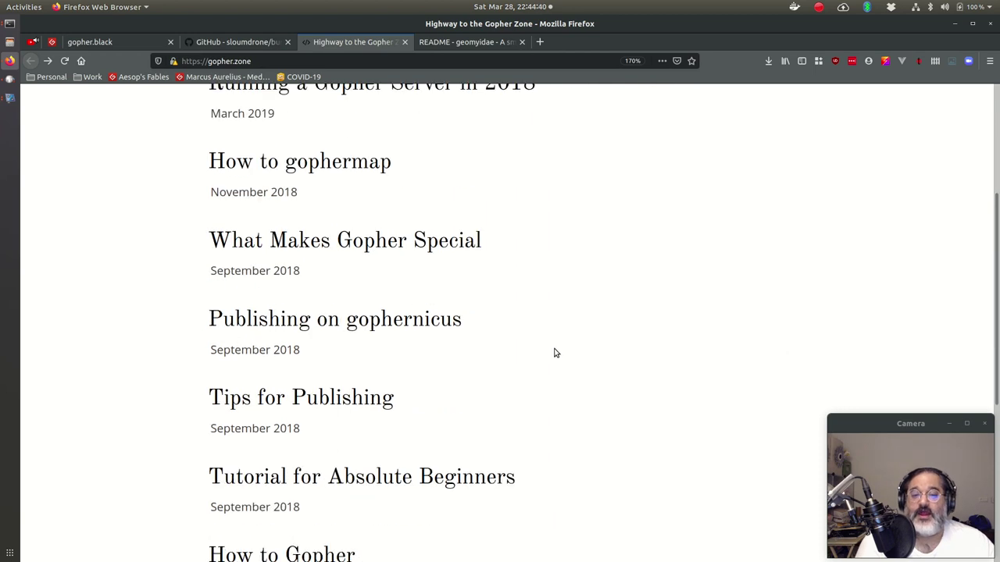
scroll(554, 353, down, 4)
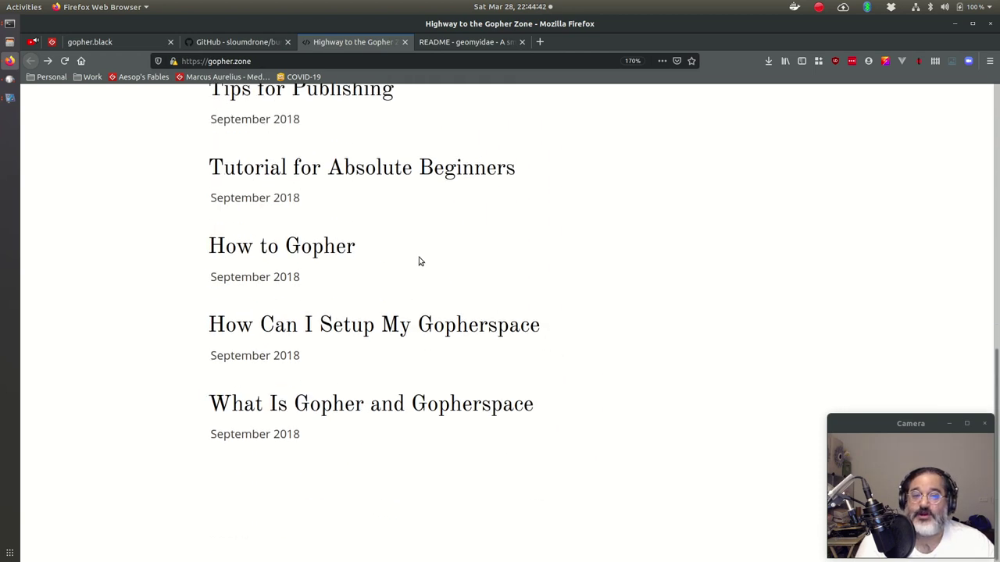
click(324, 171)
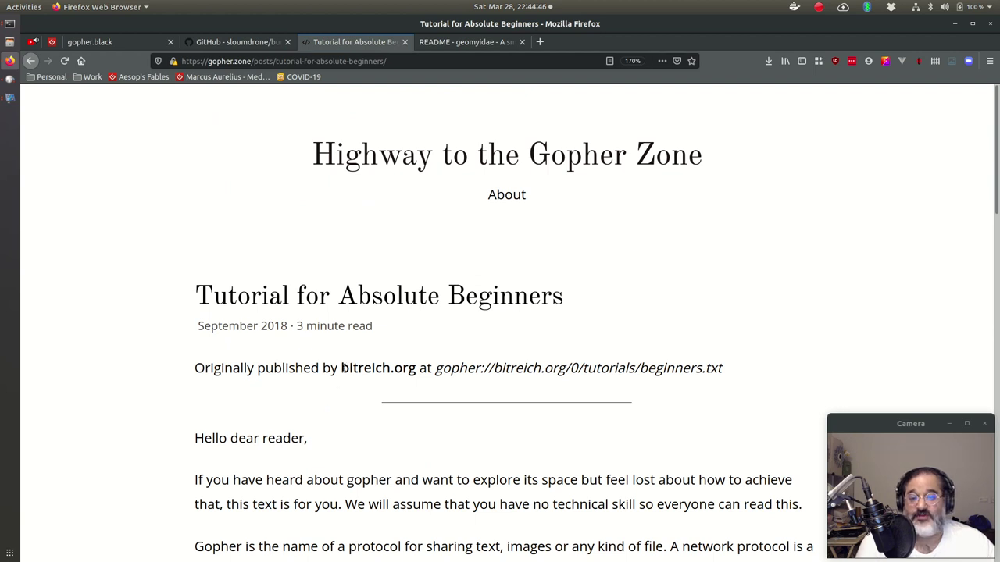
drag(723, 369, 438, 371)
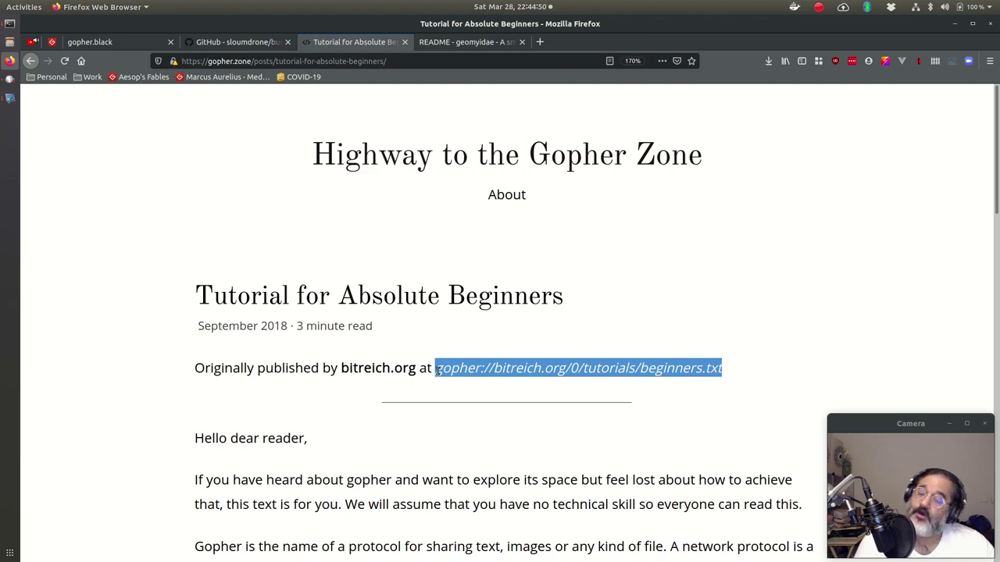
scroll(442, 346, down, 10)
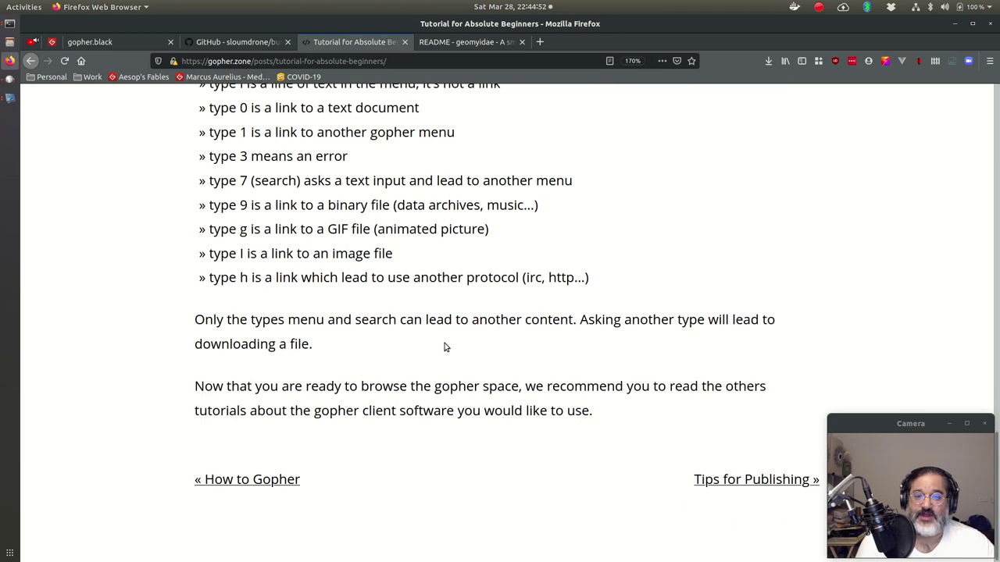
scroll(205, 274, up, 2)
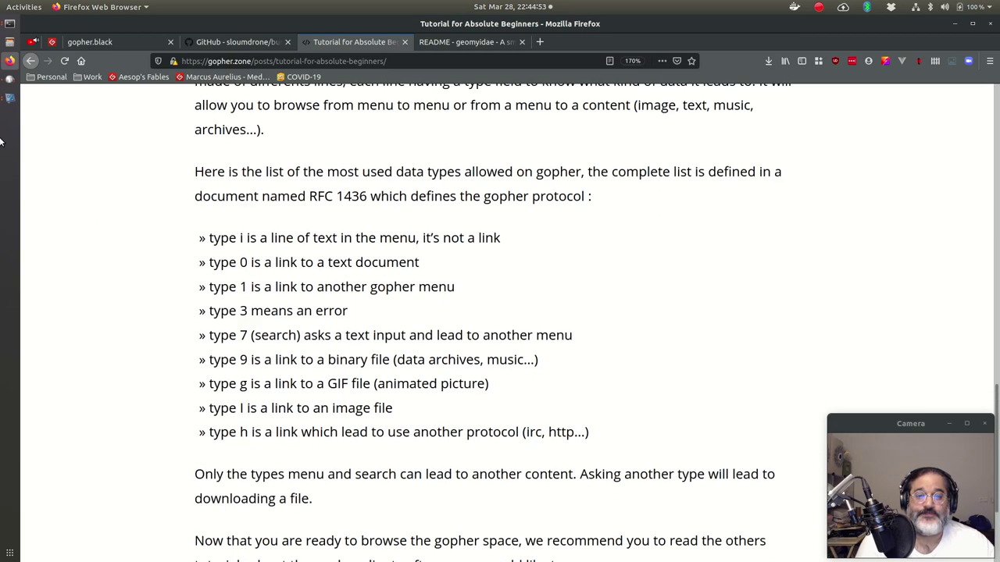
click(30, 62)
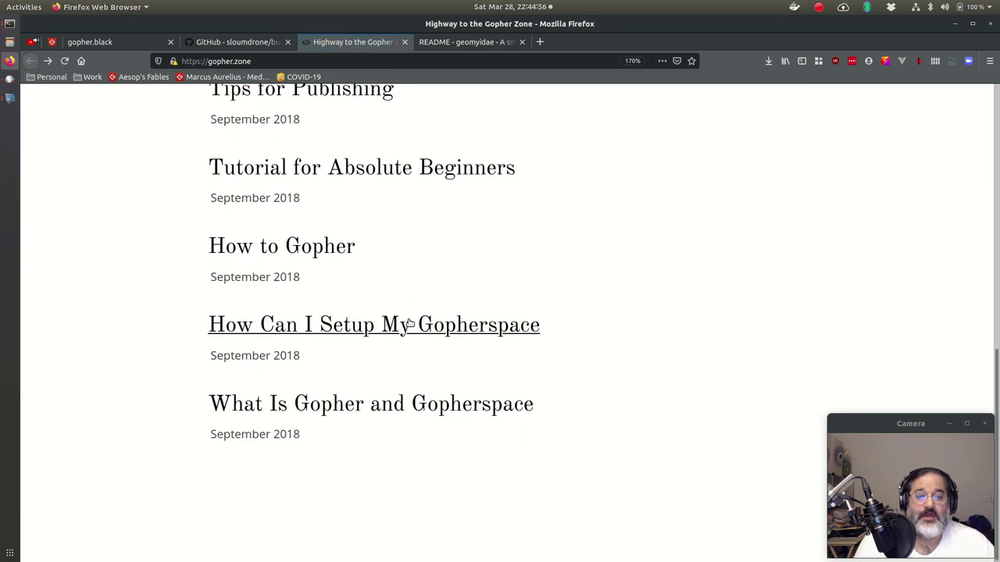
click(400, 329)
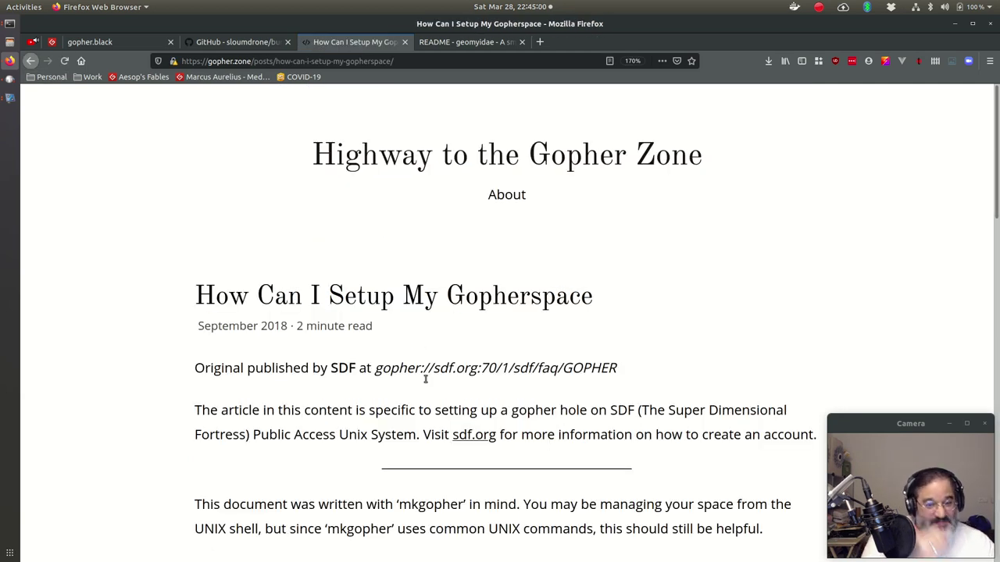
drag(195, 411, 824, 443)
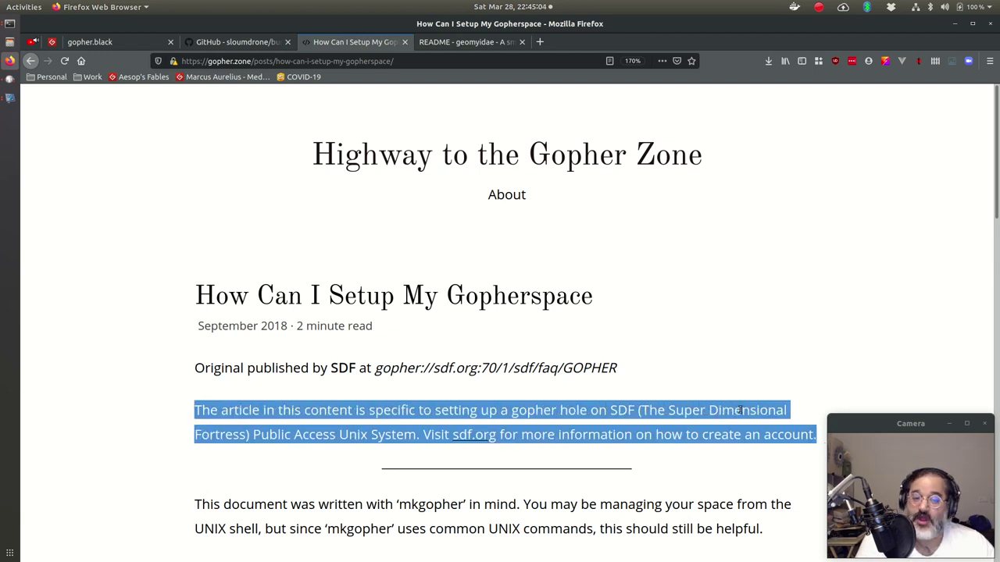
scroll(696, 370, down, 8)
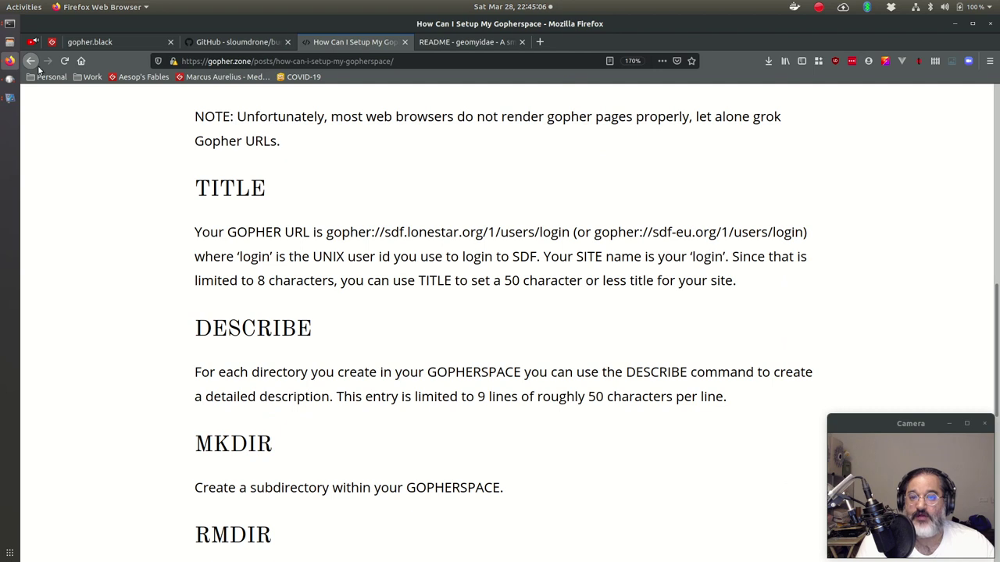
click(30, 61)
scroll(383, 384, up, 2)
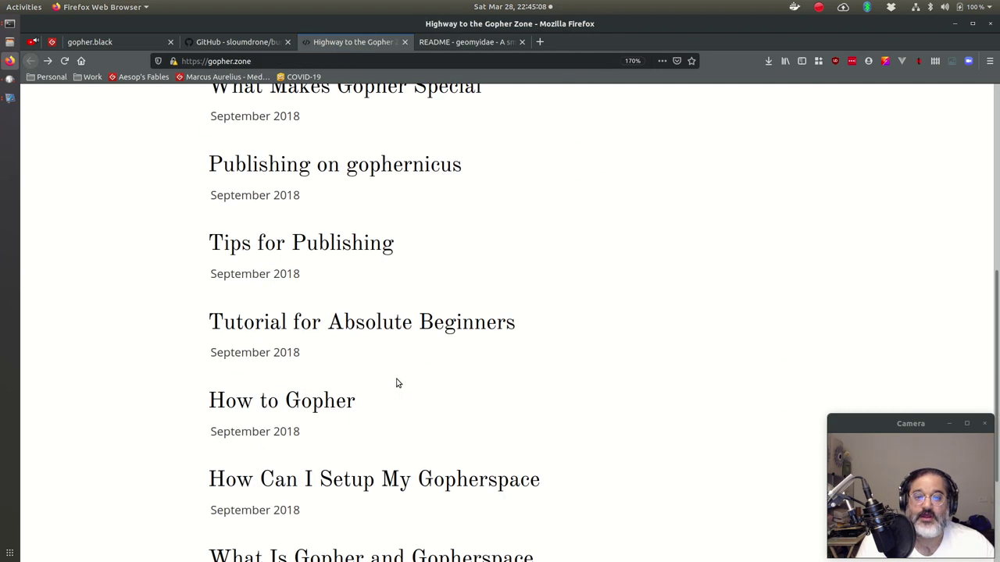
scroll(500, 328, up, 4)
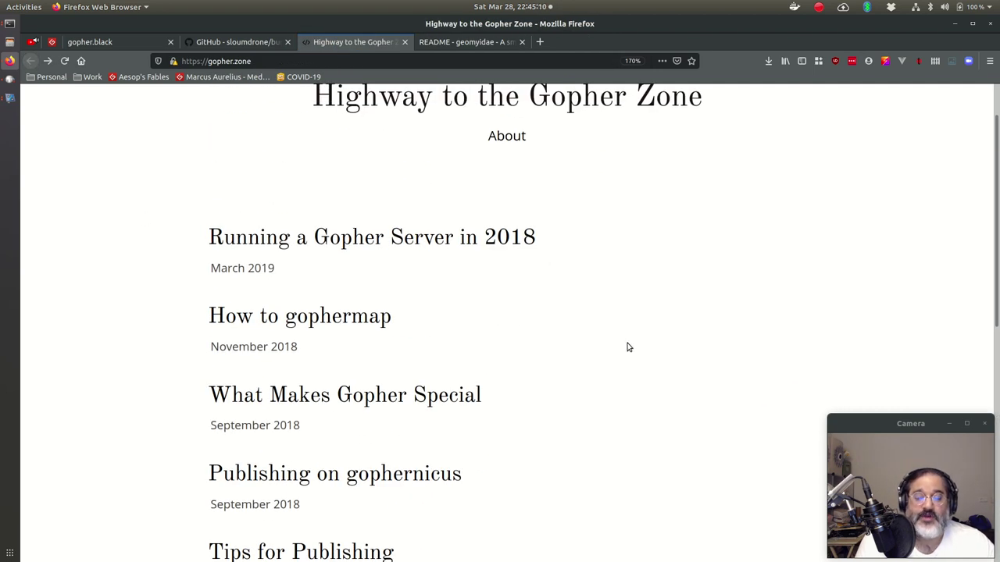
Open the How to gophermap post and copy its original gopher URL.
click(318, 315)
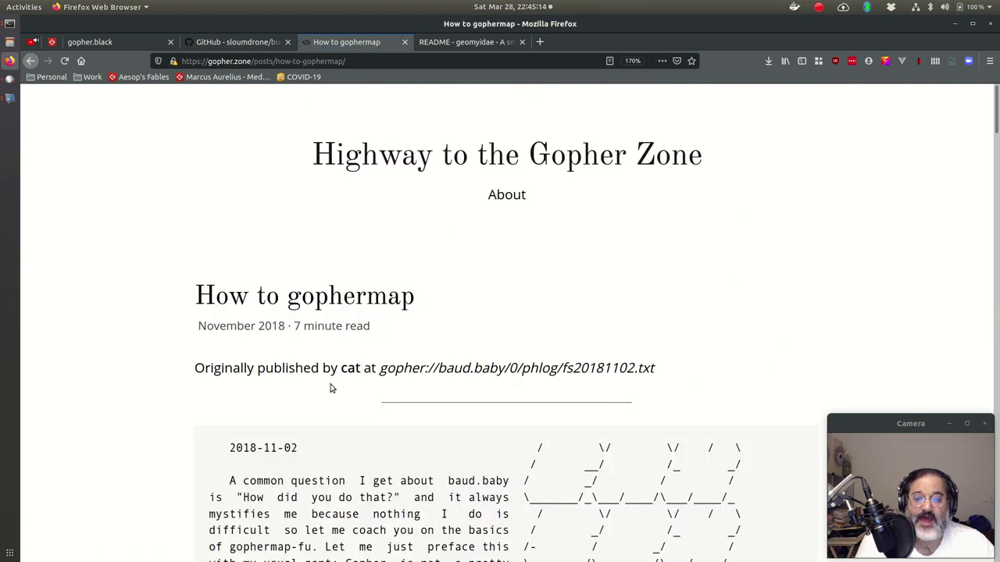
drag(342, 370, 380, 372)
right_click(399, 371)
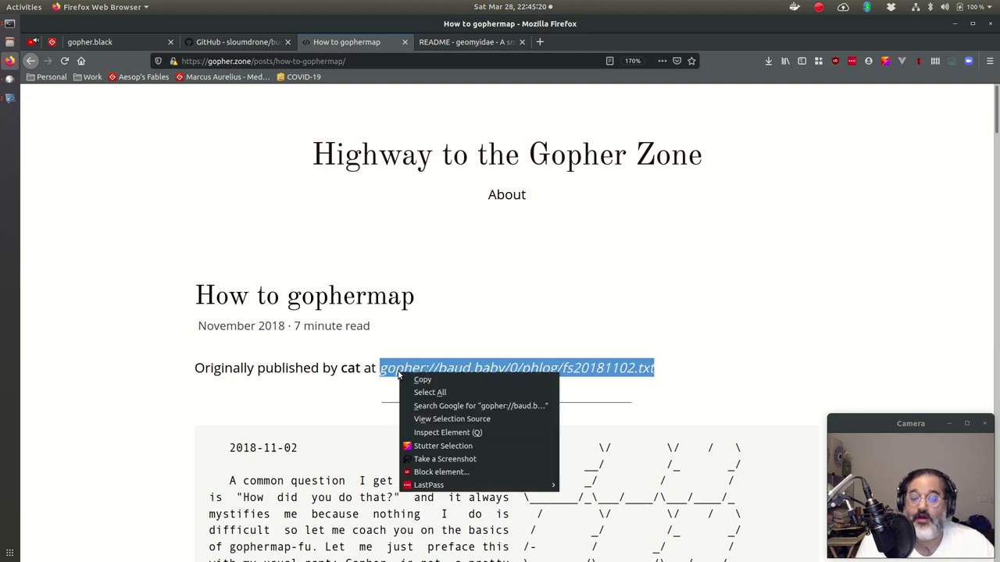
click(414, 380)
Read the post past the DOPE ASCII-logo example down to its EOF ending.
scroll(573, 271, down, 5)
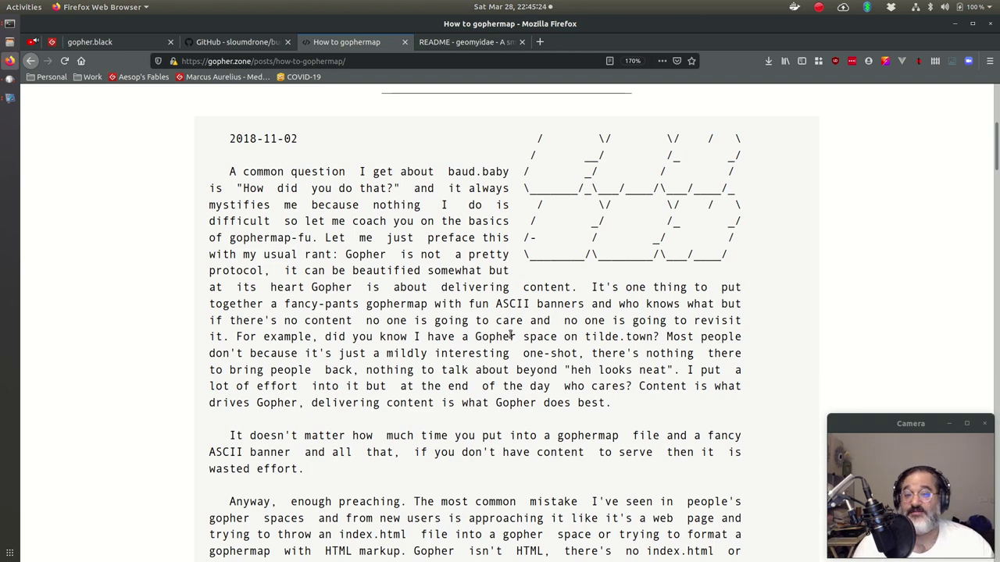
scroll(511, 335, down, 12)
scroll(500, 336, up, 4)
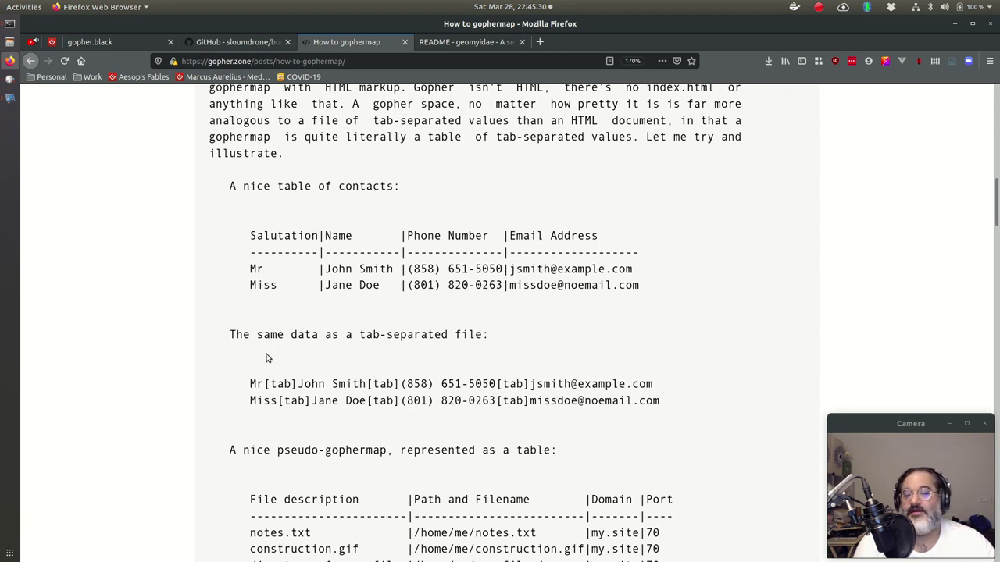
scroll(203, 321, down, 4)
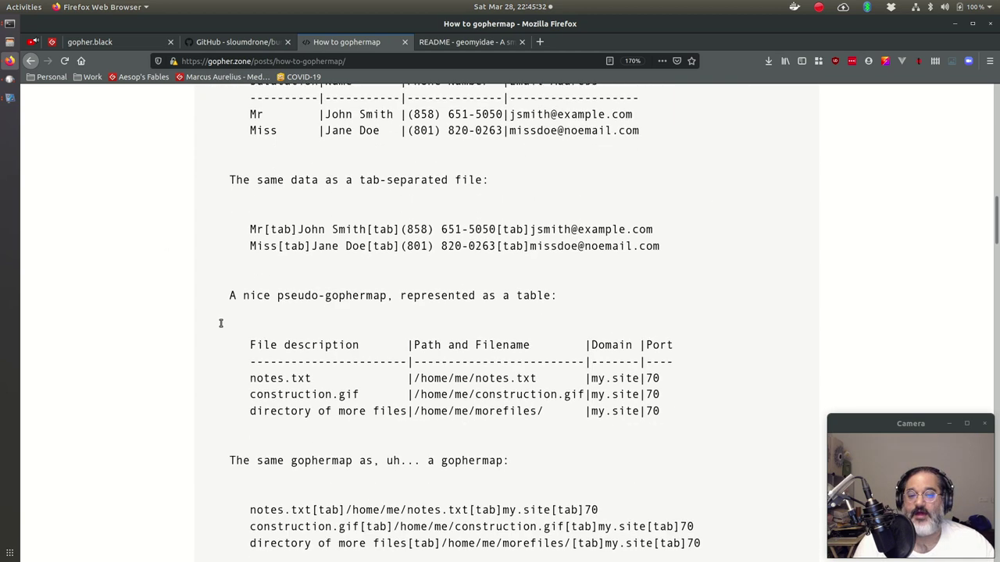
scroll(221, 324, down, 7)
scroll(295, 409, down, 7)
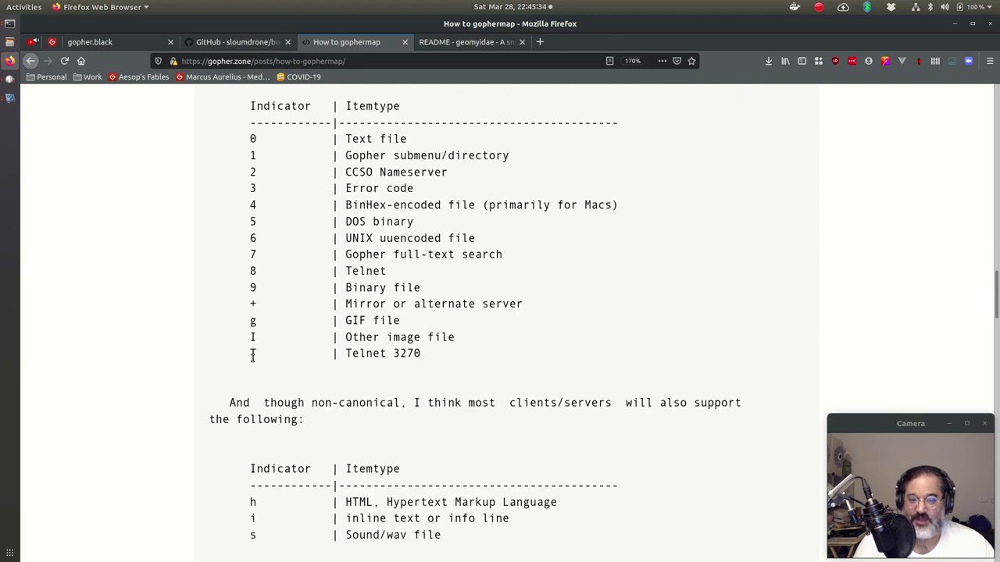
scroll(410, 341, down, 19)
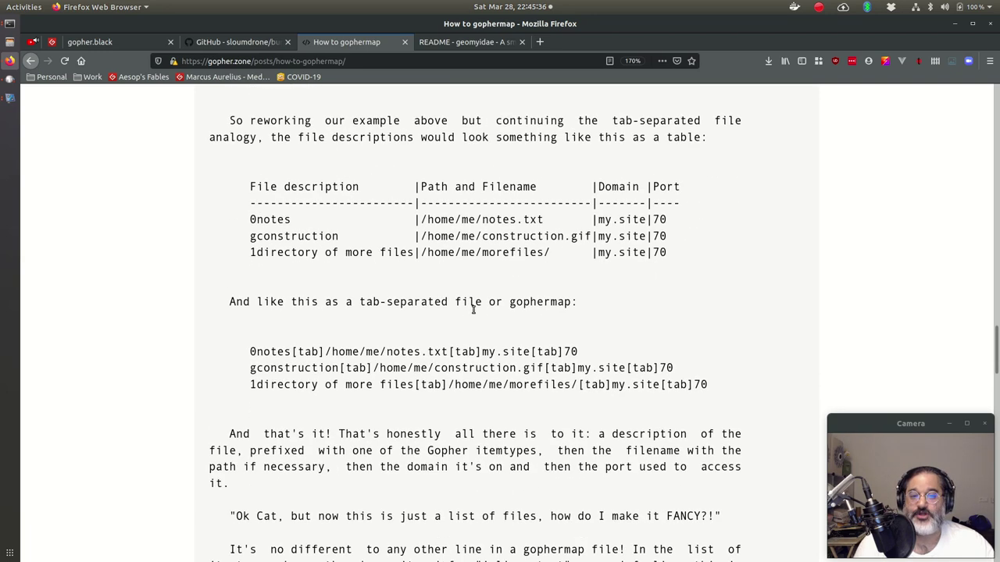
scroll(517, 386, down, 11)
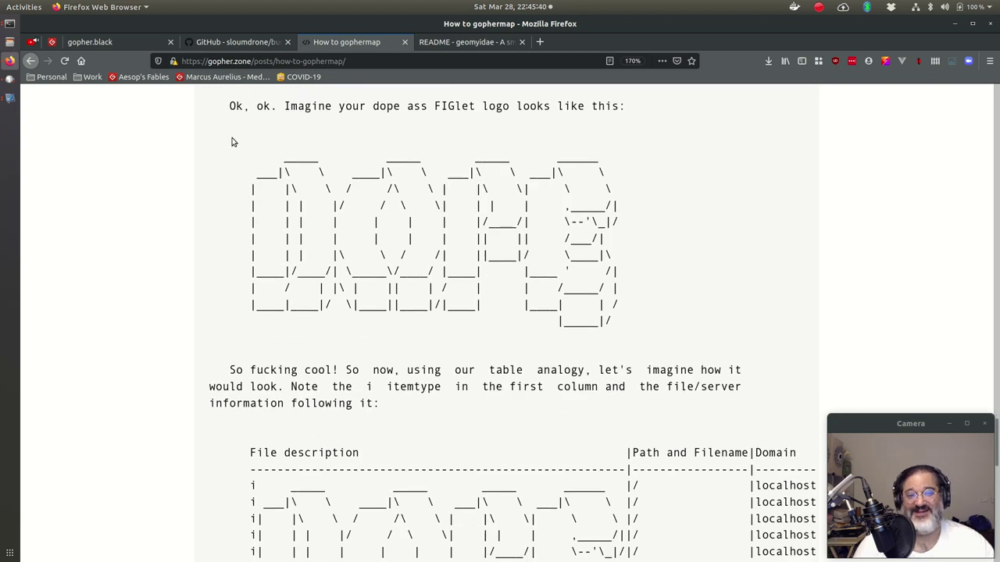
drag(248, 148, 700, 312)
click(699, 312)
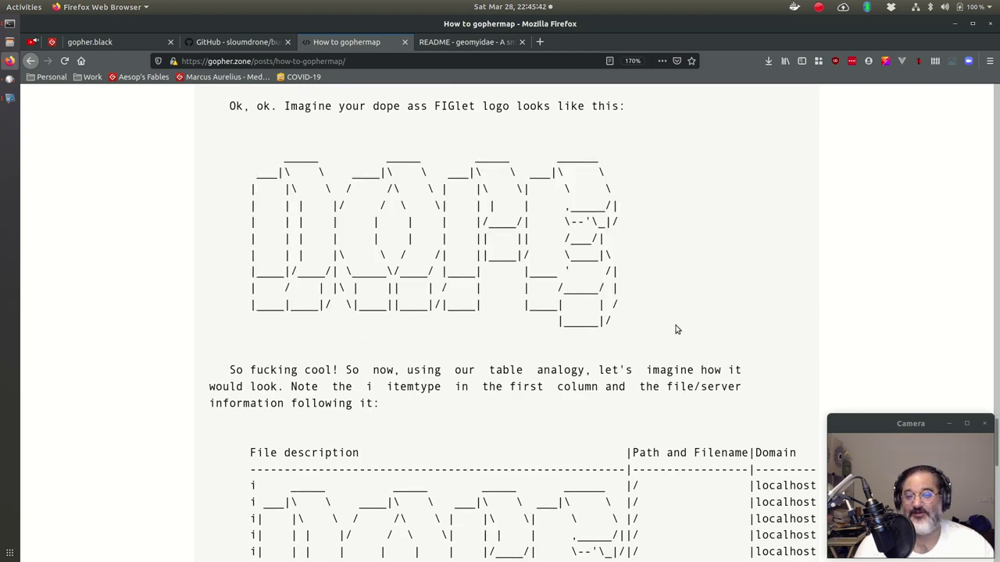
scroll(676, 329, down, 7)
scroll(665, 324, down, 10)
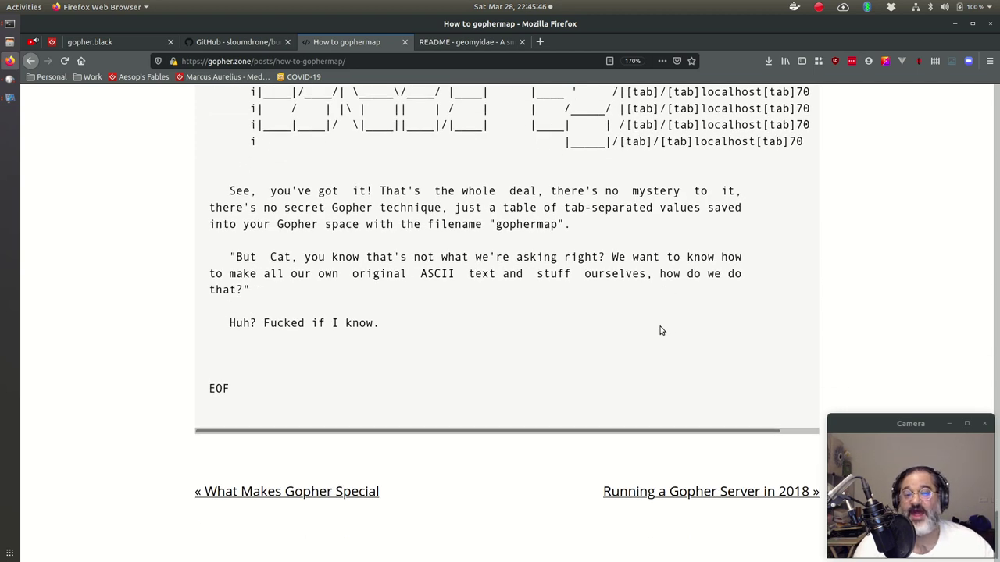
Open the copied baud.baby gopher URL in Lynx and page to the DOPE ASCII-art gophermap.
key(ctrl+alt+Up)
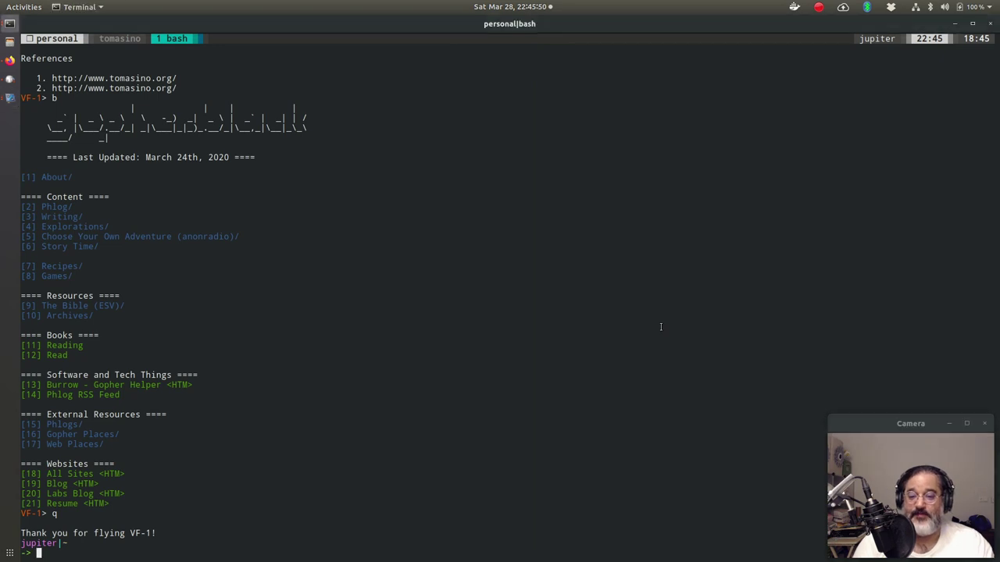
text(lynx)
key(ctrl+shift+v)
key(Return)
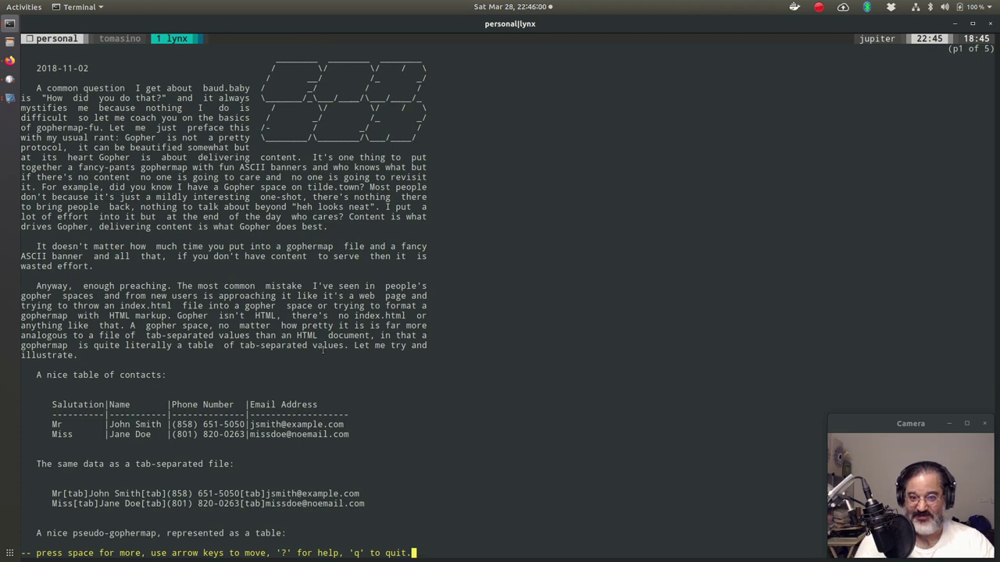
key(space)
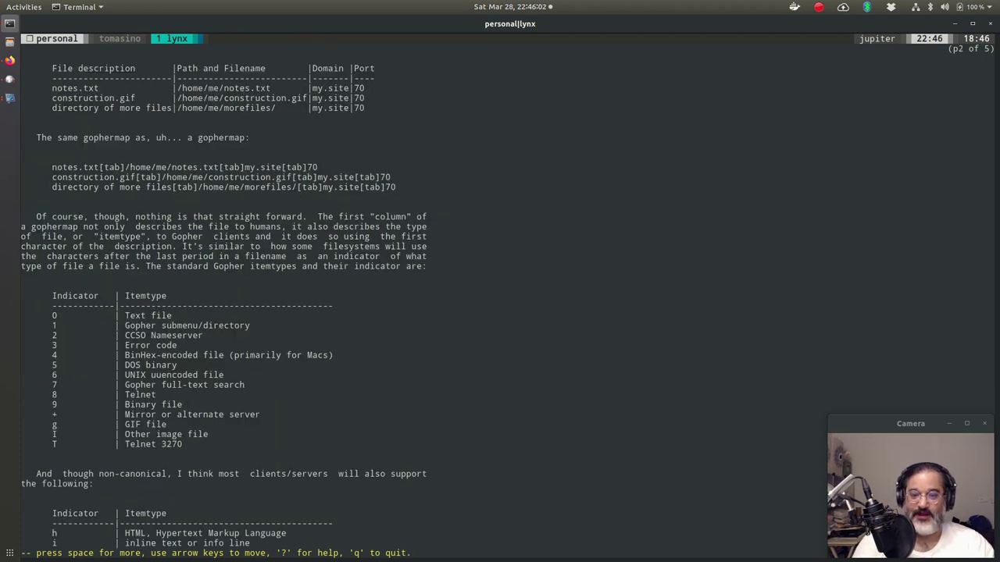
key(space)
key(space)
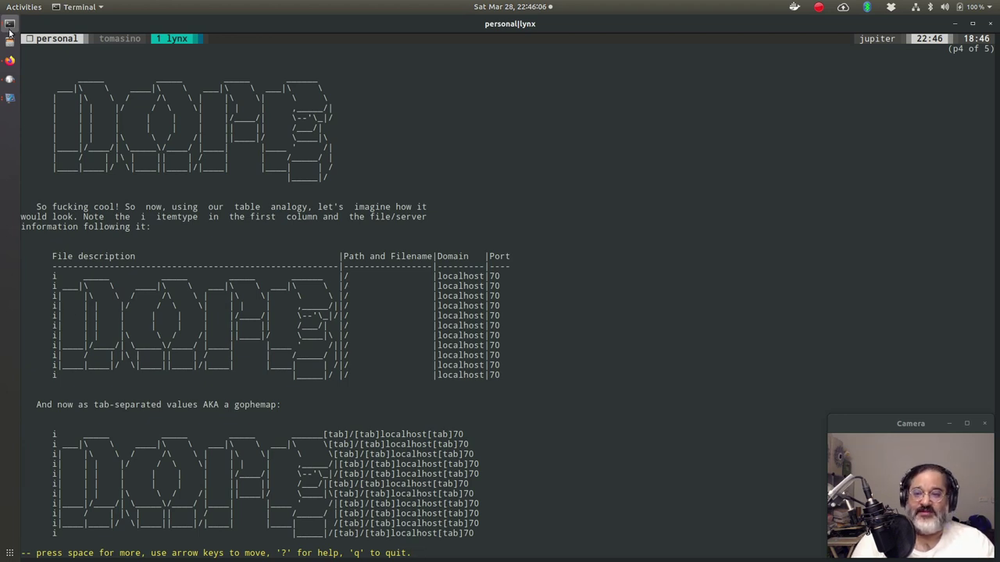
Close the geomyidae README and How to gophermap tabs, returning to the gopher.black page.
click(10, 60)
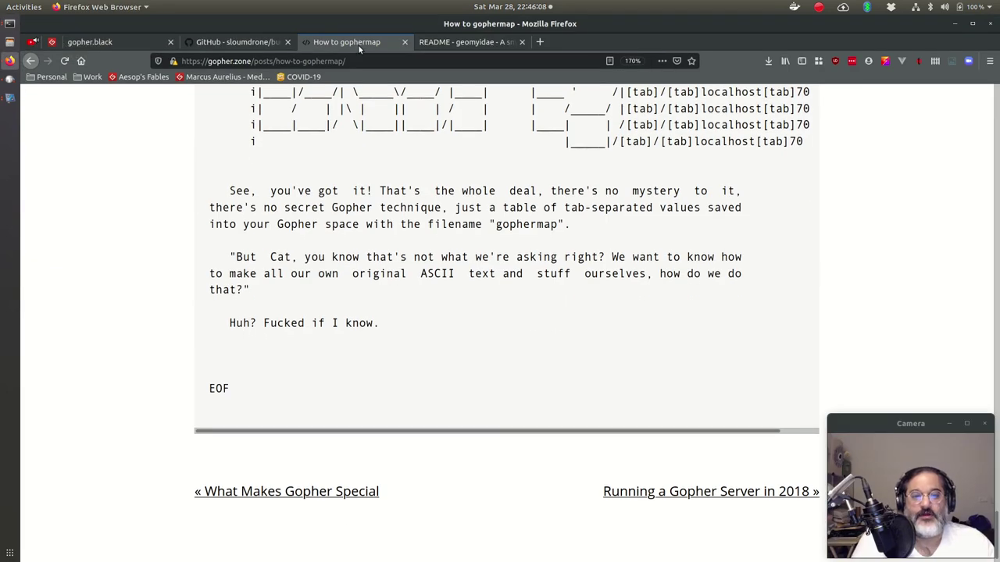
click(461, 41)
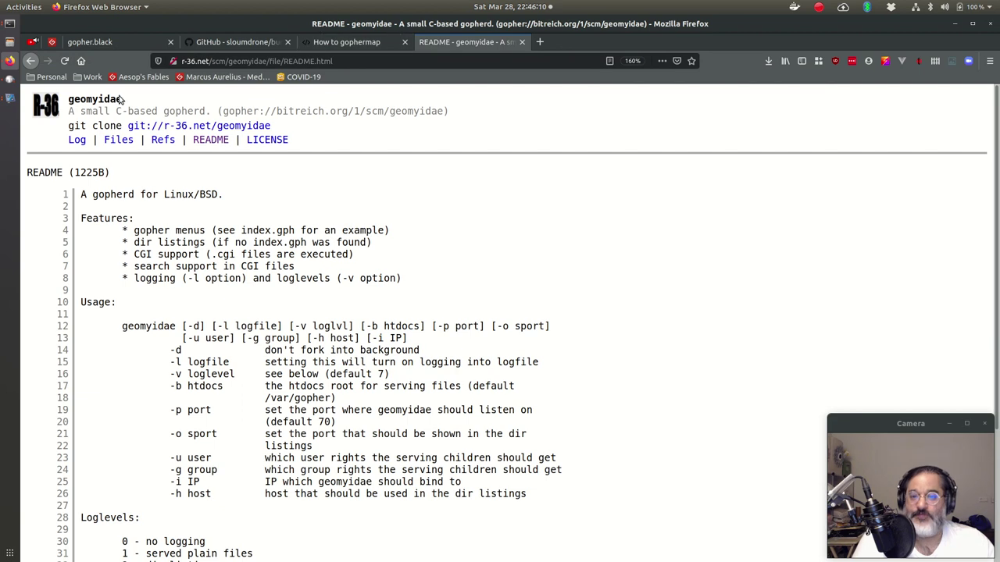
middle_click(467, 37)
middle_click(349, 42)
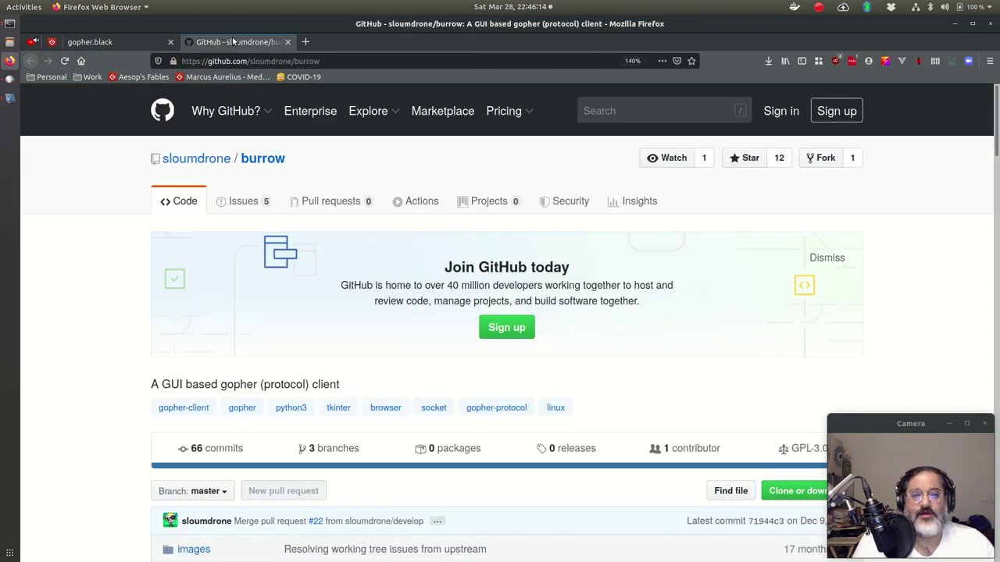
click(117, 44)
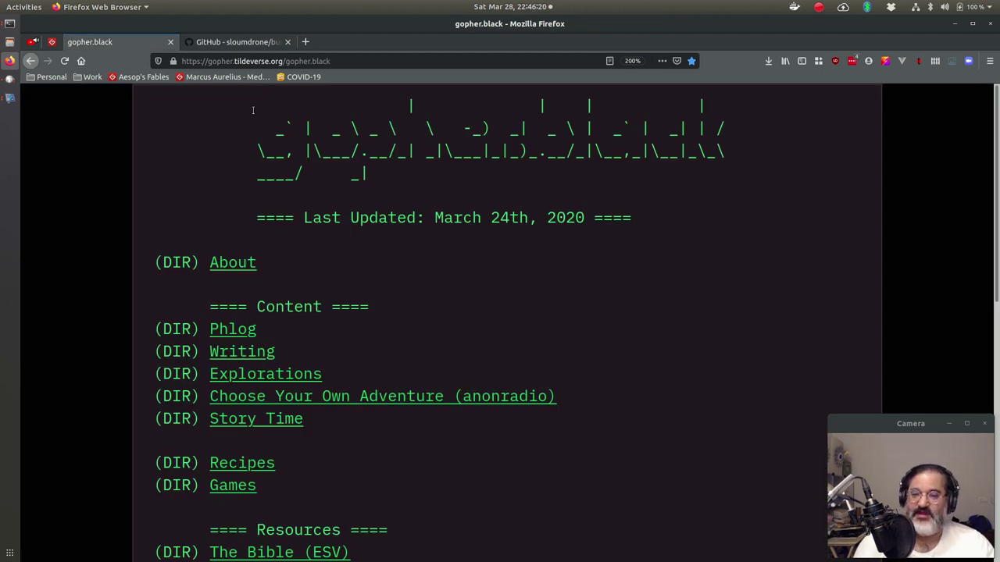
click(9, 23)
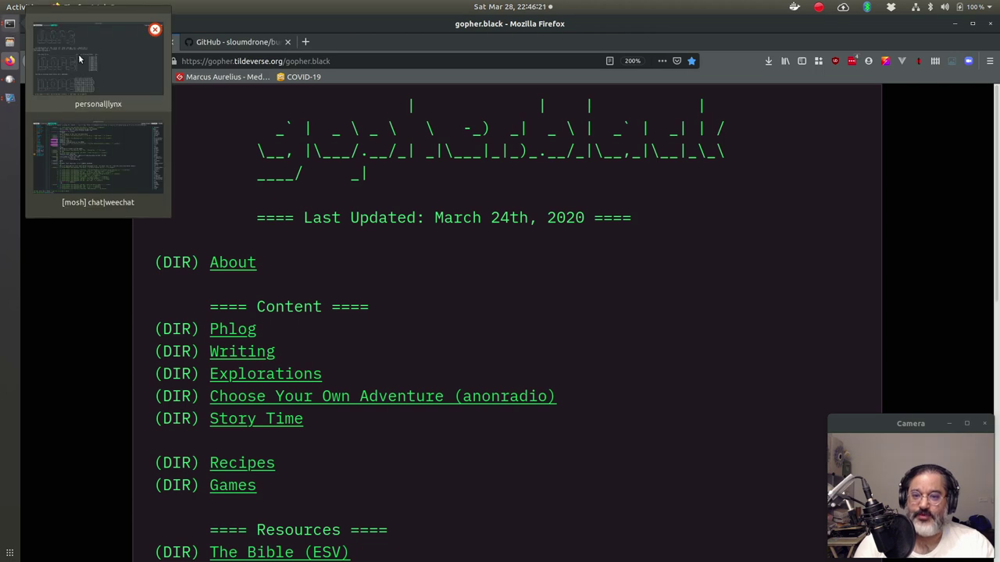
In WeeChat, jump to the #gopher channel buffer on SDF with /go gopher.
click(94, 154)
text(/go)
key(Return)
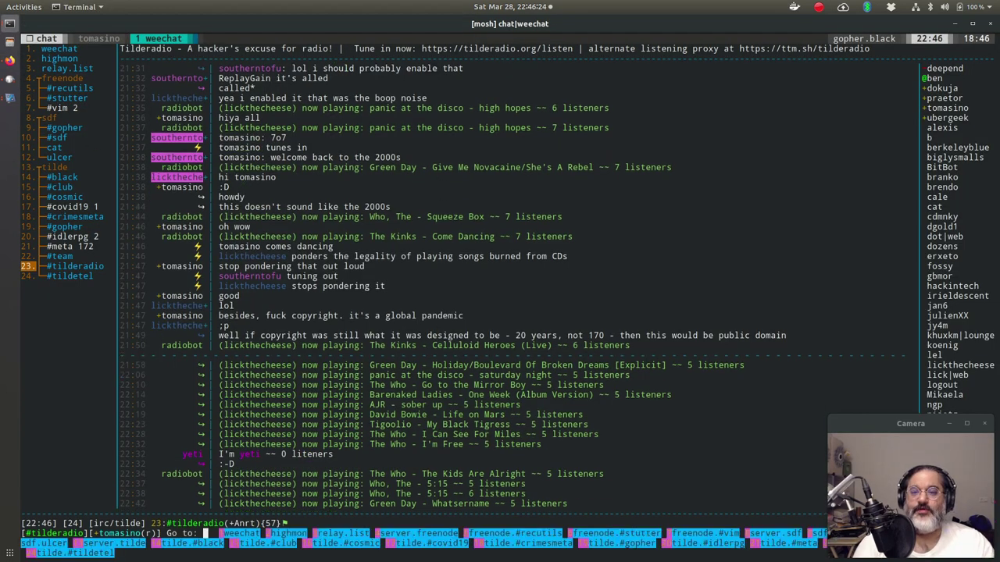
text(gop)
key(Return)
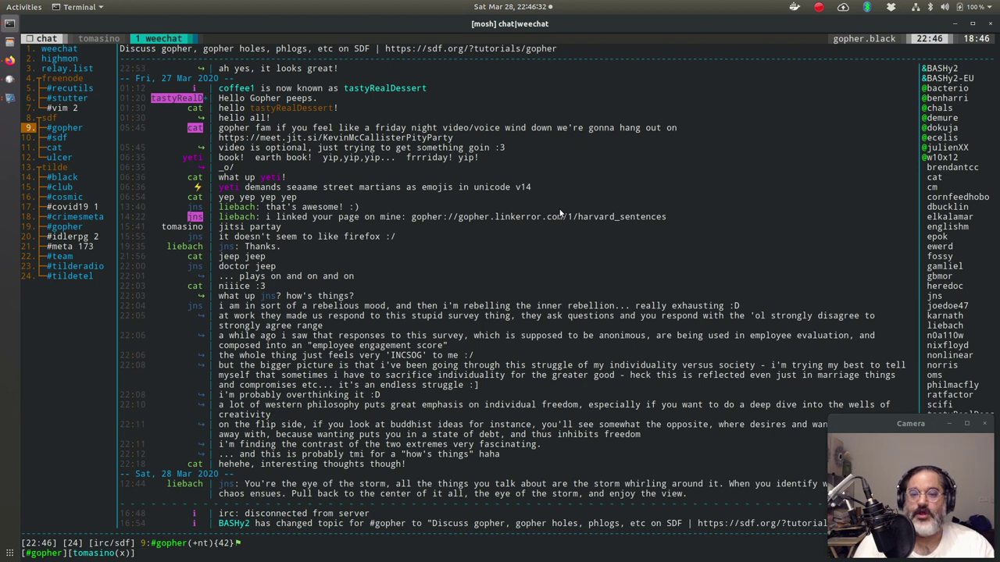
Check the tilde #gopher channel in buffer 19, then return to the Firefox workspace.
key(alt+j)
key(1)
key(9)
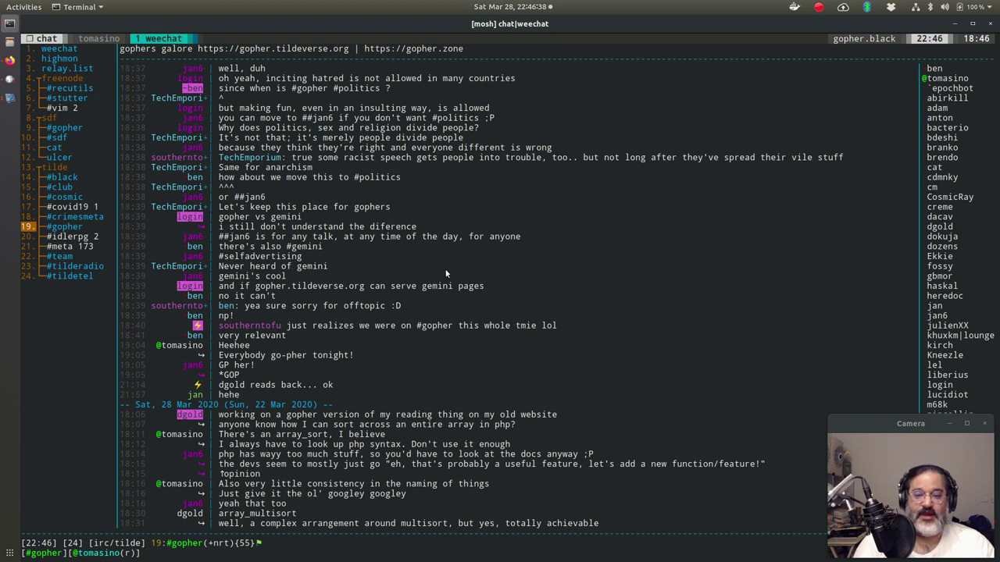
key(ctrl+alt+Down)
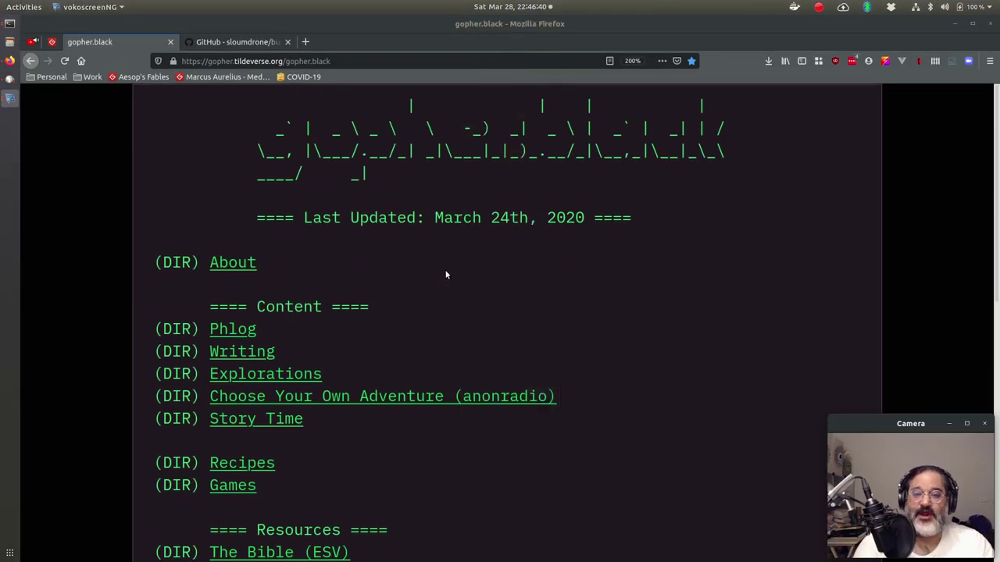
Load tildeverse.org in a new tab, scroll its services list, and find 'irc' on the page.
key(ctrl+t)
text(tildeverse.)
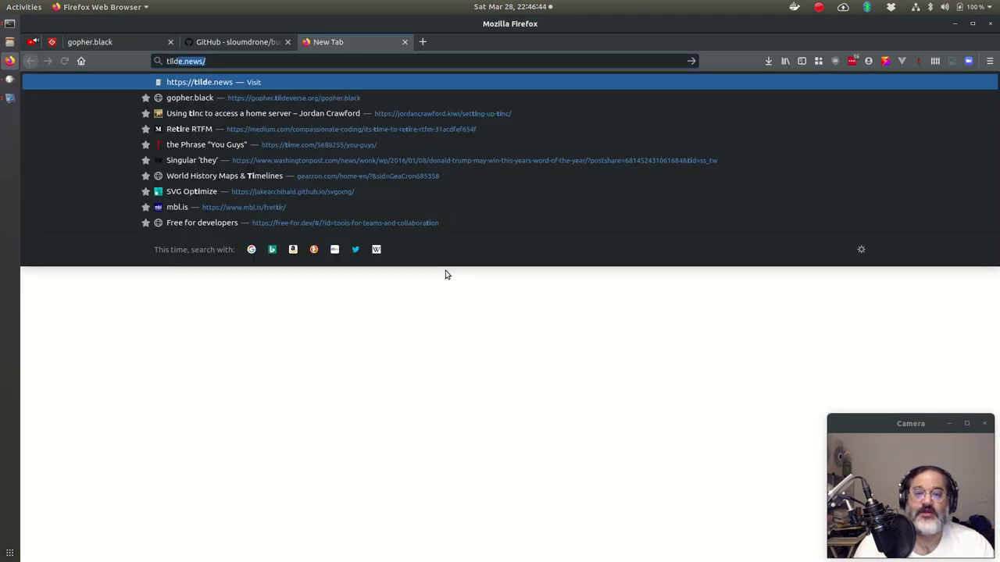
text(org)
key(Return)
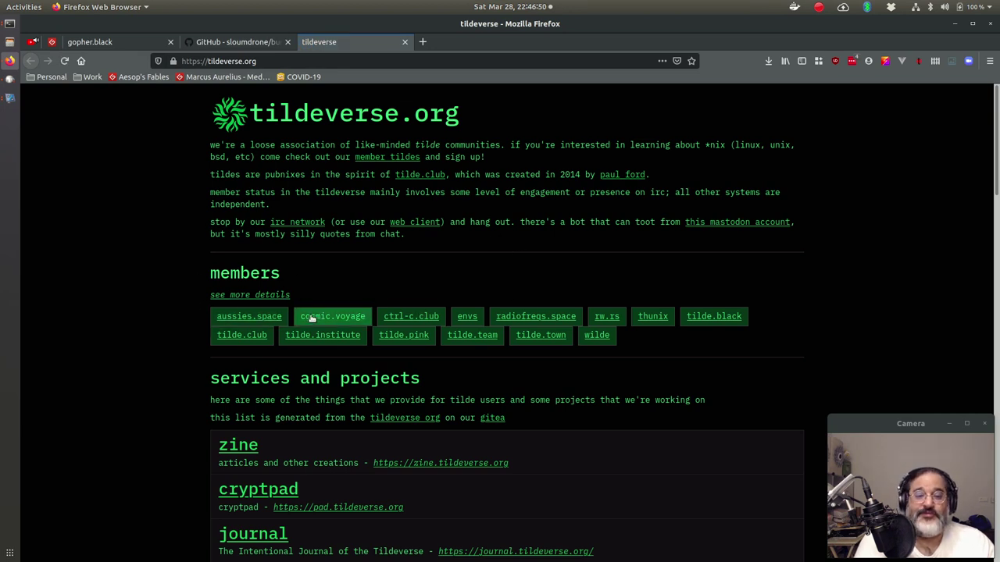
scroll(489, 257, down, 6)
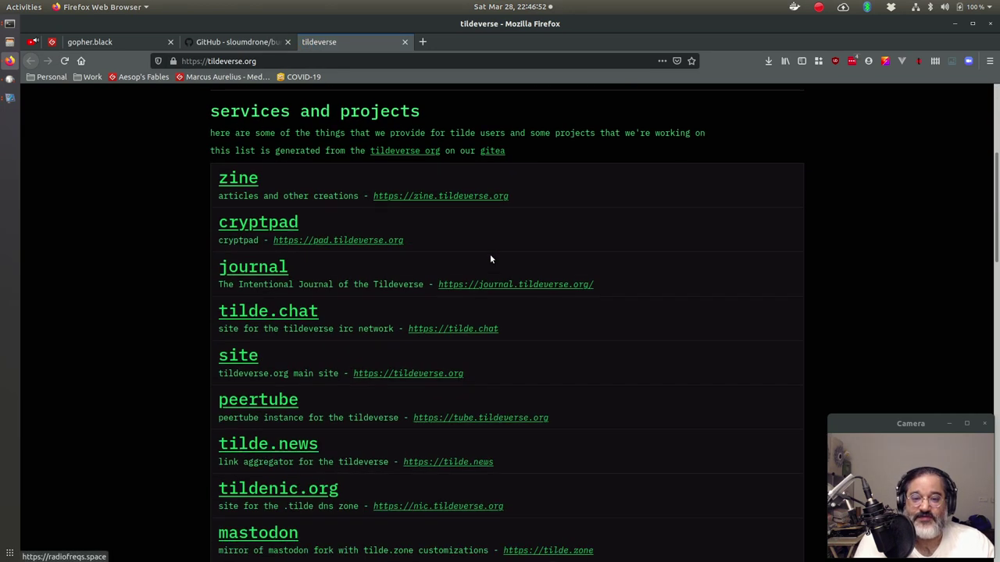
scroll(452, 257, down, 2)
scroll(452, 261, down, 6)
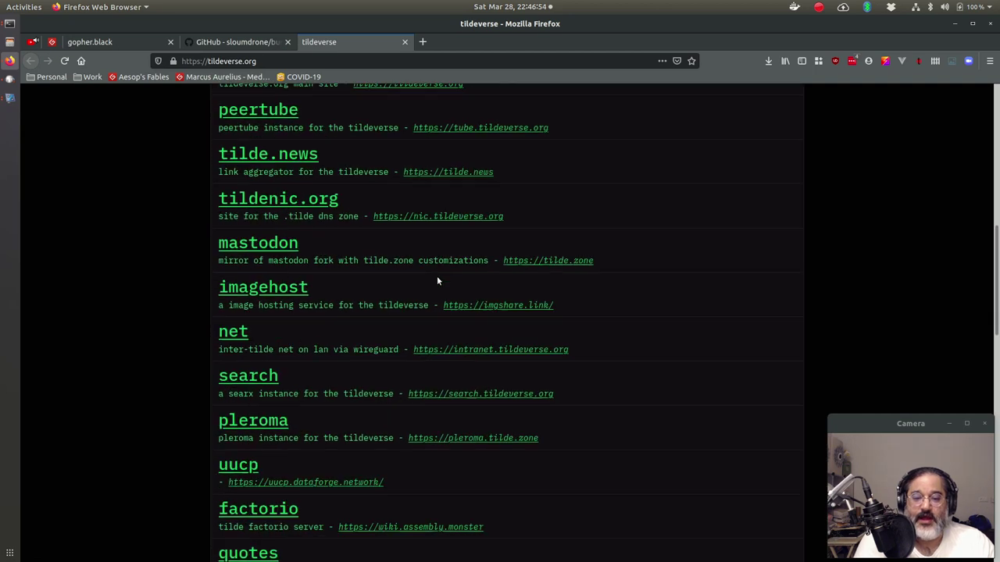
scroll(438, 281, down, 10)
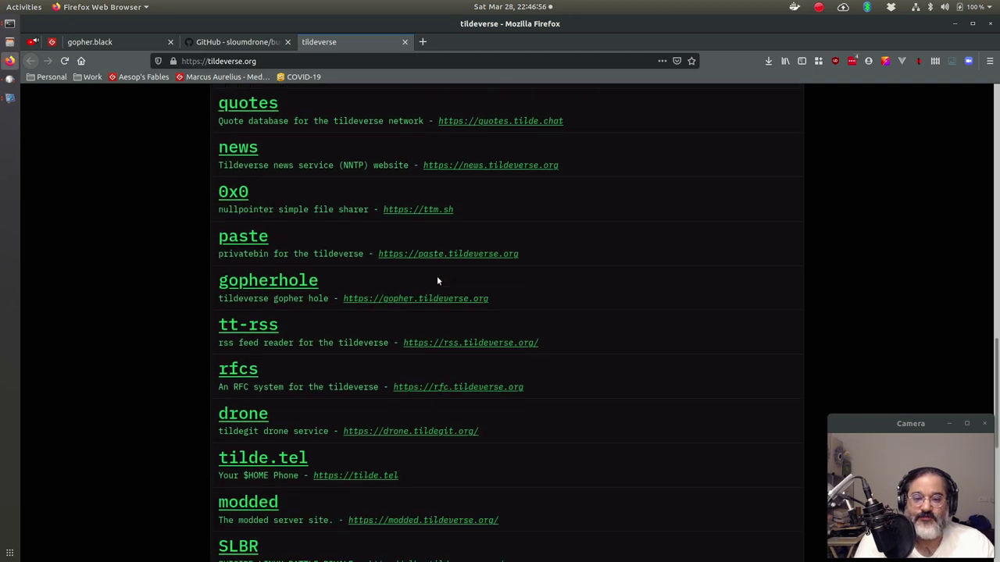
scroll(710, 288, down, 3)
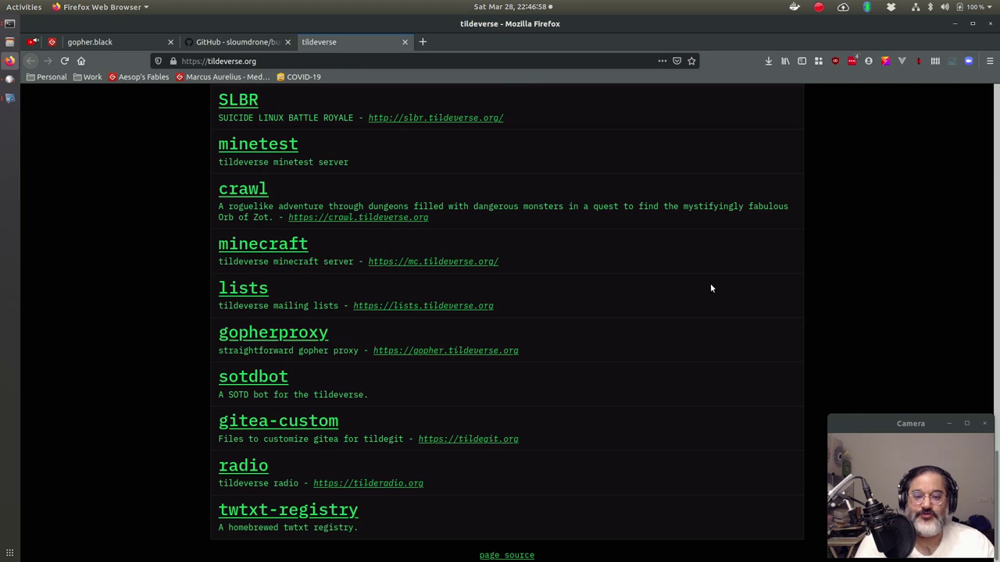
key(ctrl+f)
text(irc)
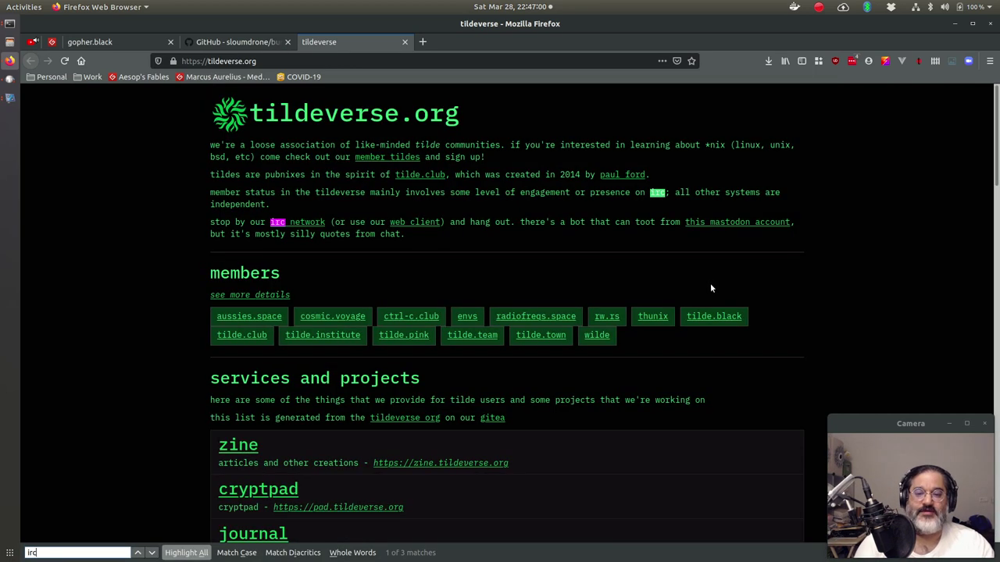
Follow the irc network link to tilde.chat and read its connection info.
click(297, 223)
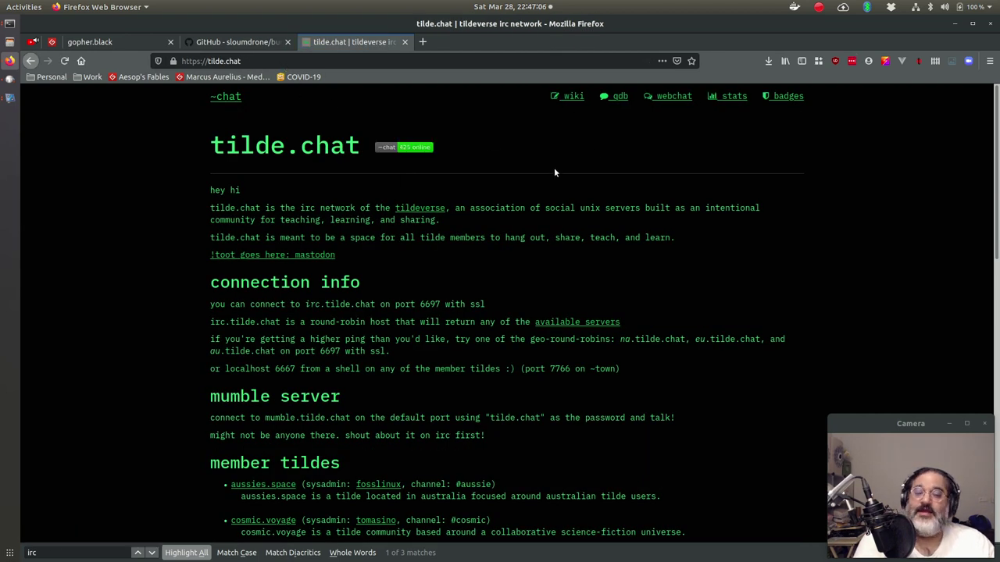
scroll(628, 302, down, 15)
scroll(627, 310, down, 3)
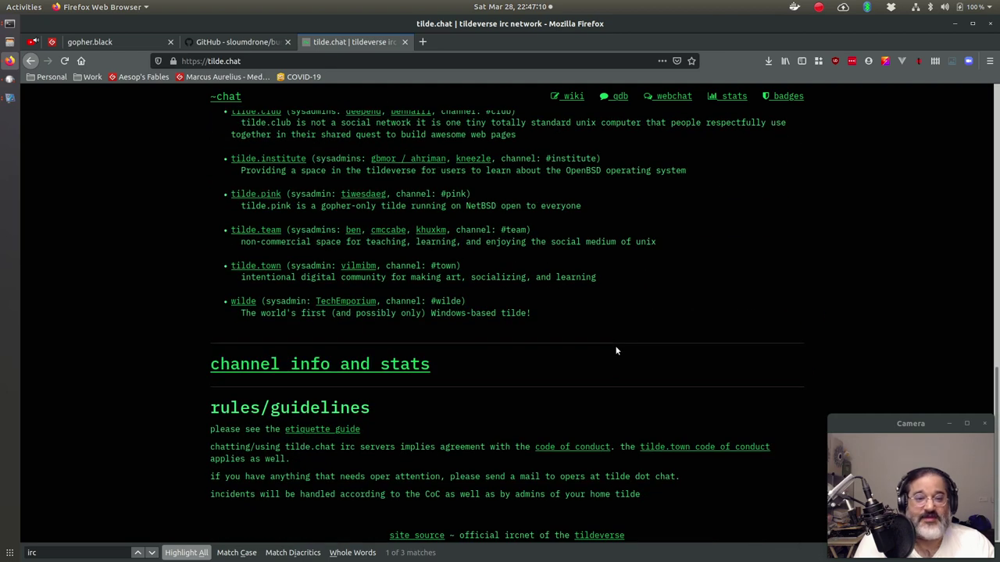
scroll(616, 349, up, 18)
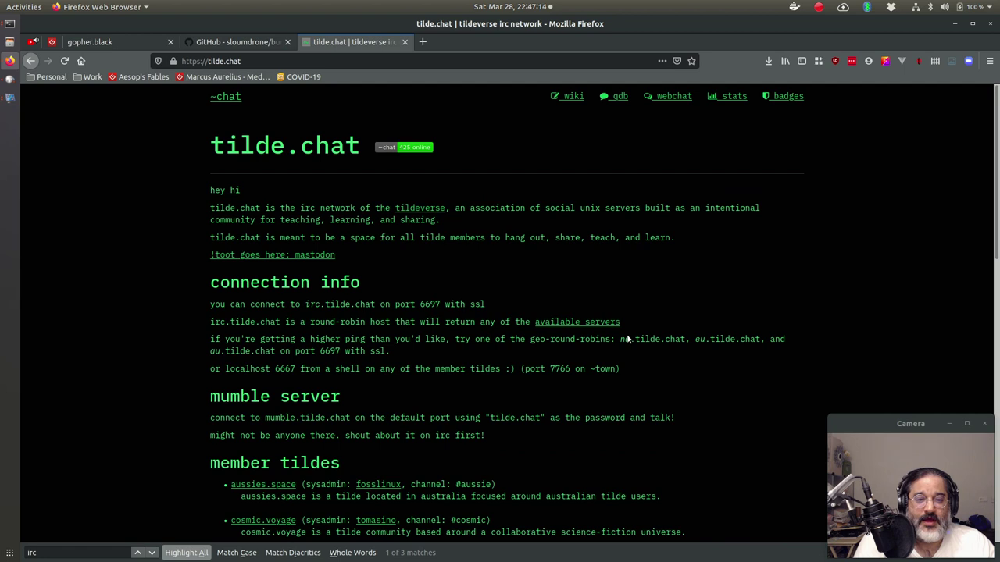
scroll(627, 334, down, 18)
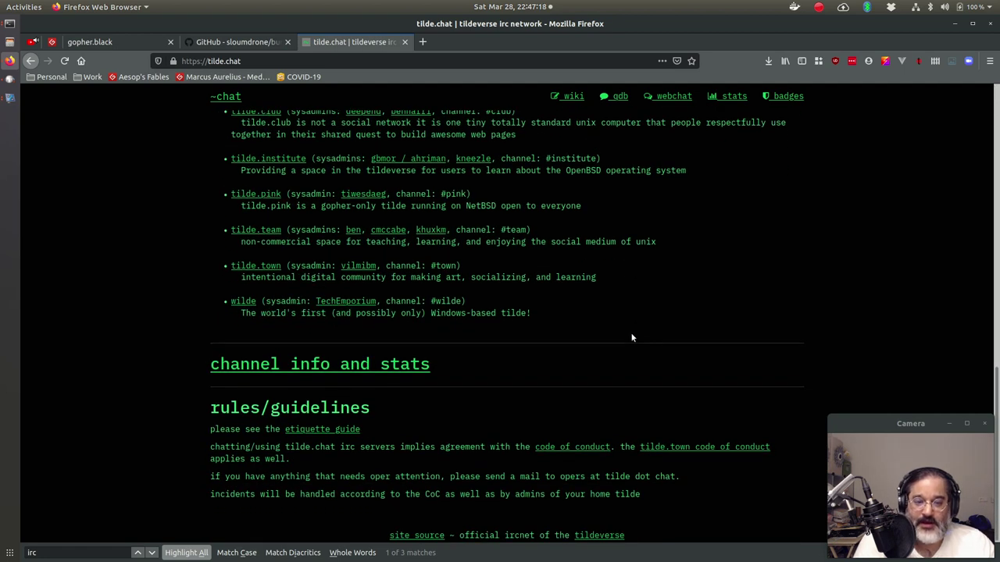
scroll(632, 335, up, 18)
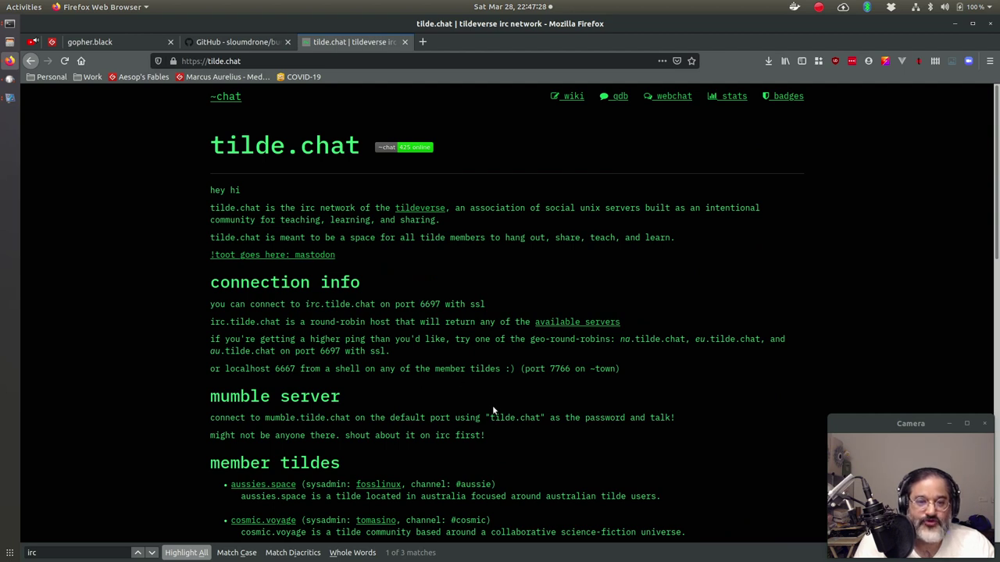
Try thelounge.tilde.chat, then return to tilde.chat after Server Not Found.
click(251, 60)
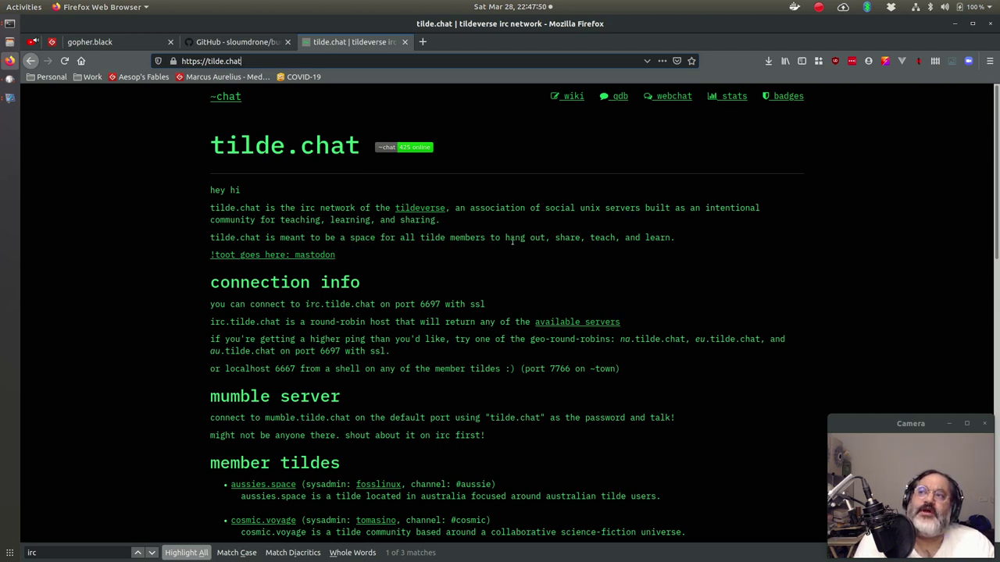
key(ctrl+l)
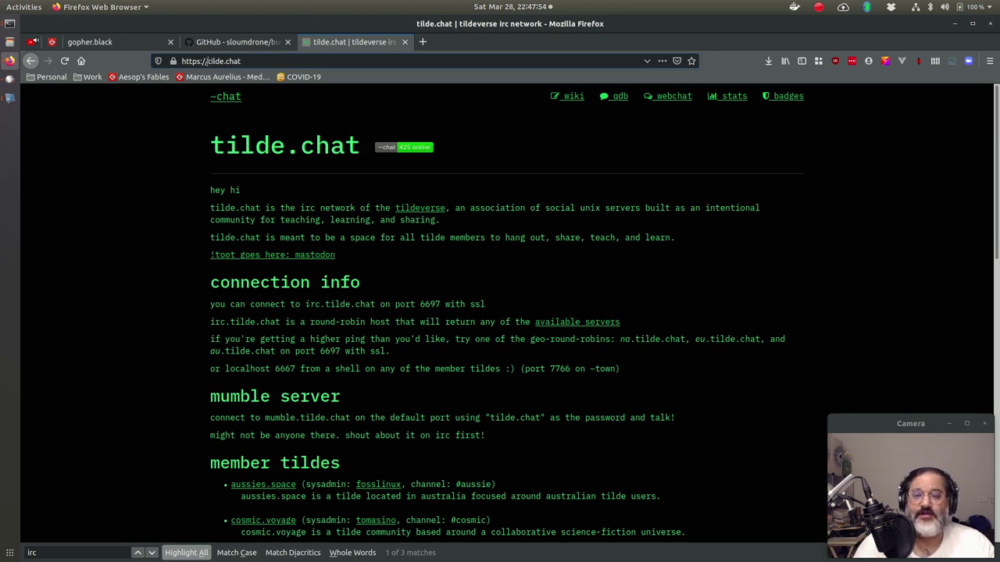
text(thelounge.)
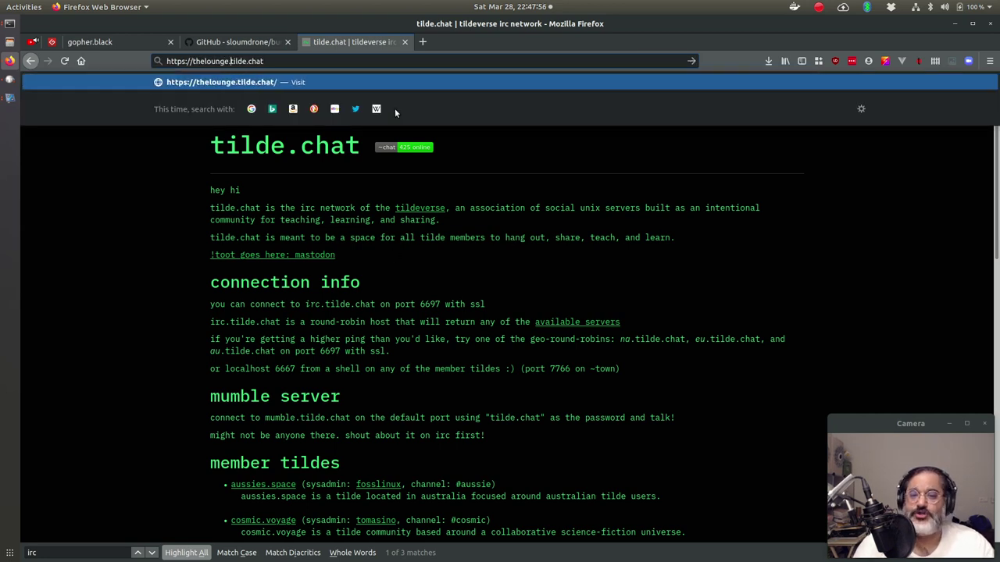
key(Return)
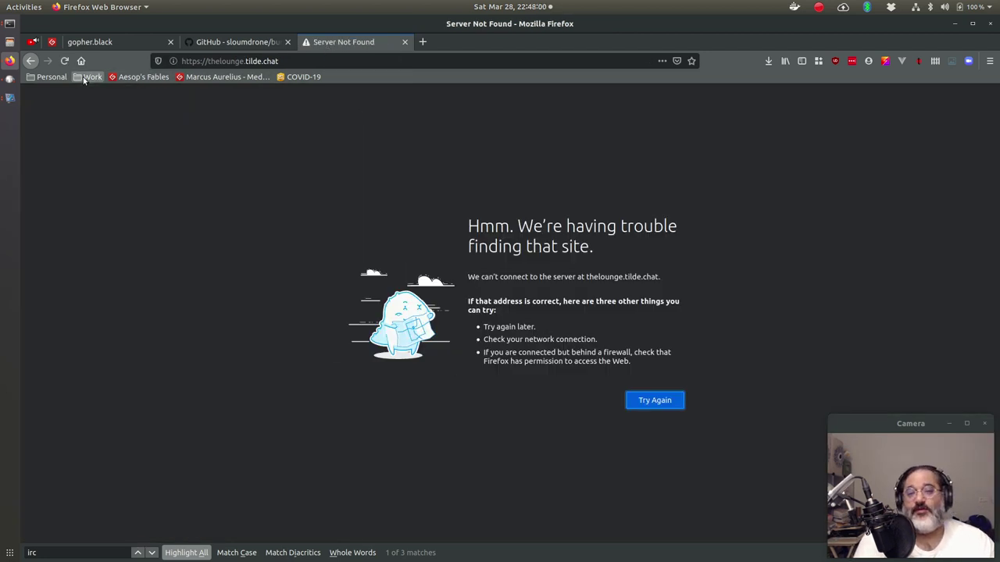
click(31, 61)
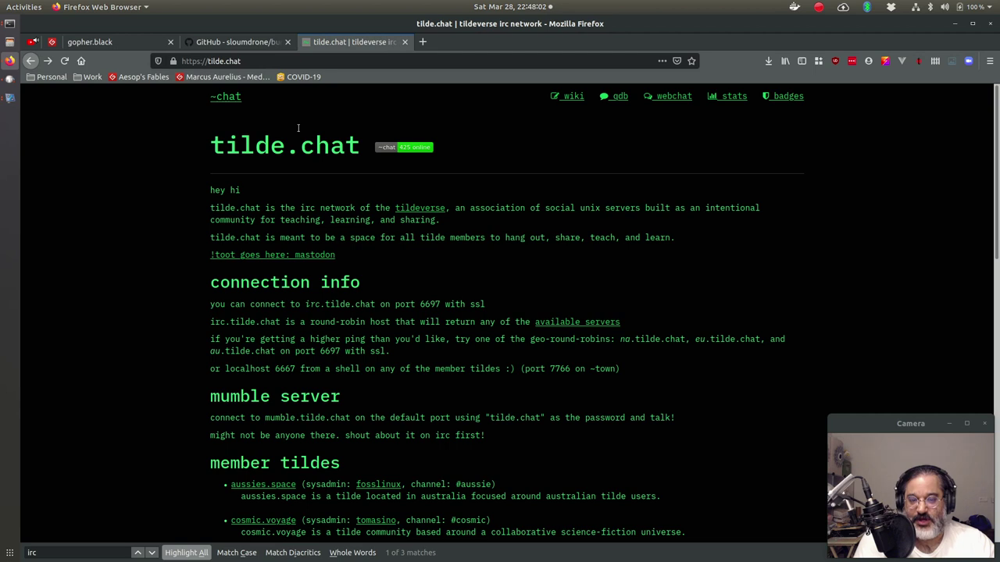
Go back to tildeverse.org, search it for 'theloung', then close the tab.
click(31, 61)
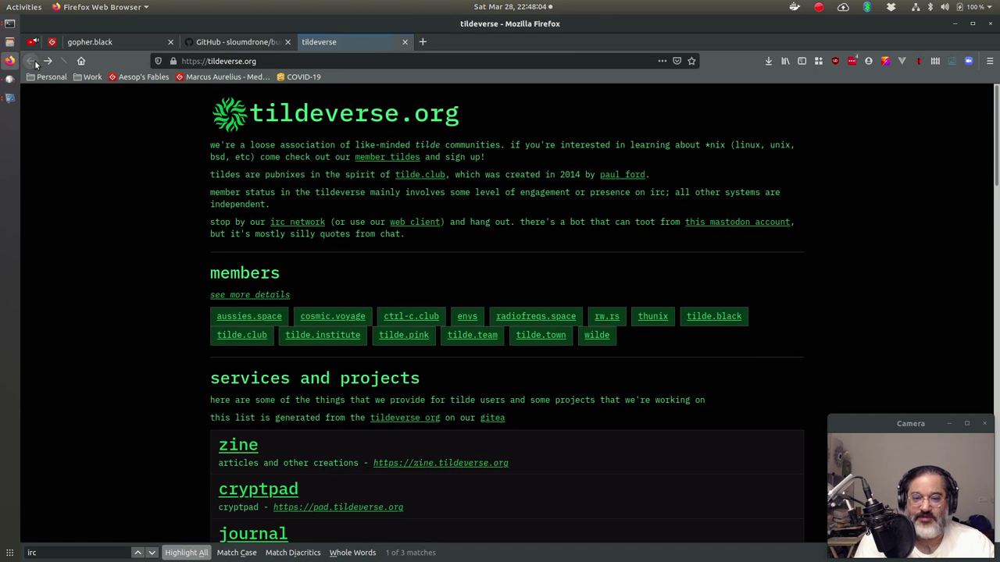
key(ctrl+f)
text(thelounge)
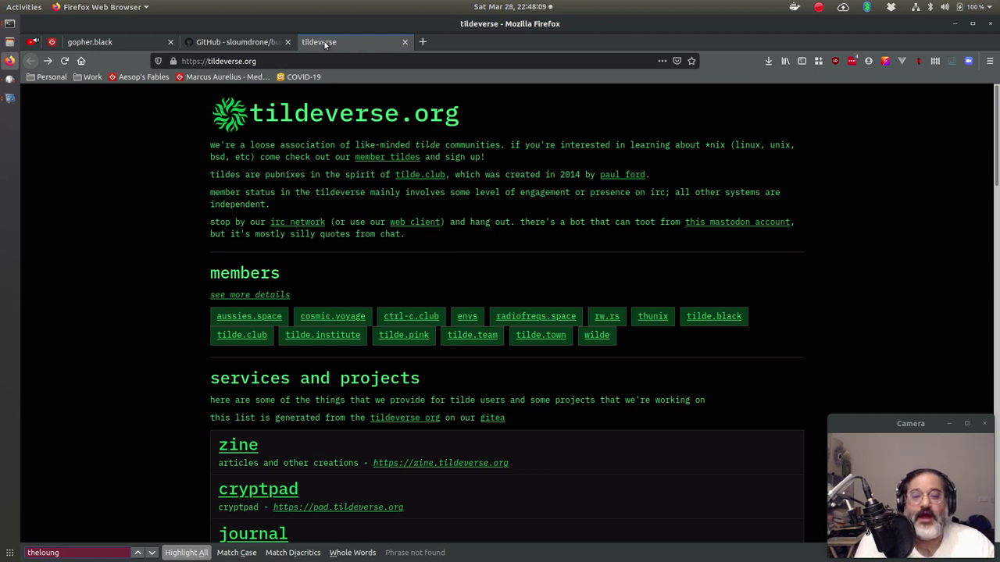
middle_click(325, 42)
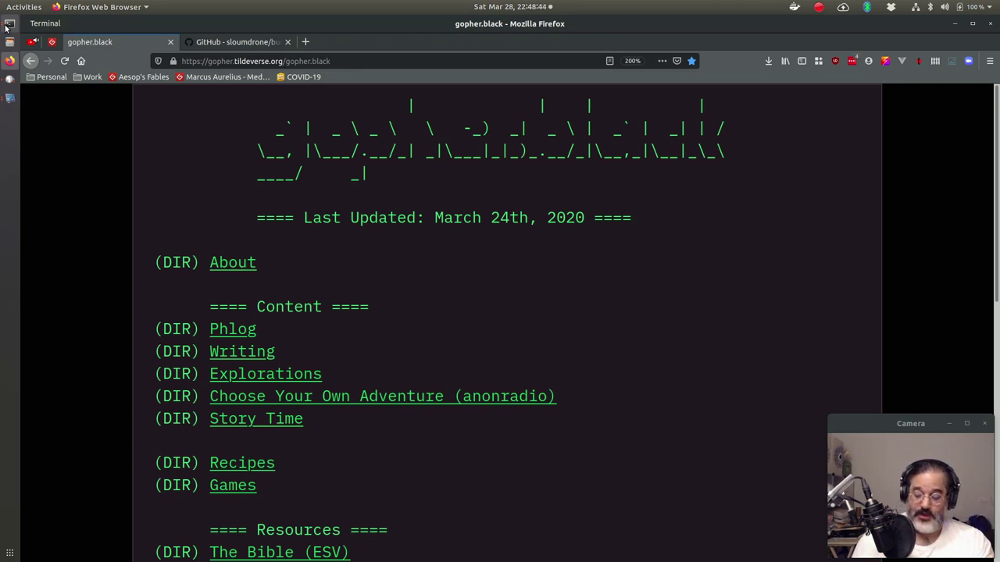
In the terminal, quit and relaunch lynx on the gopher.black menu.
click(7, 28)
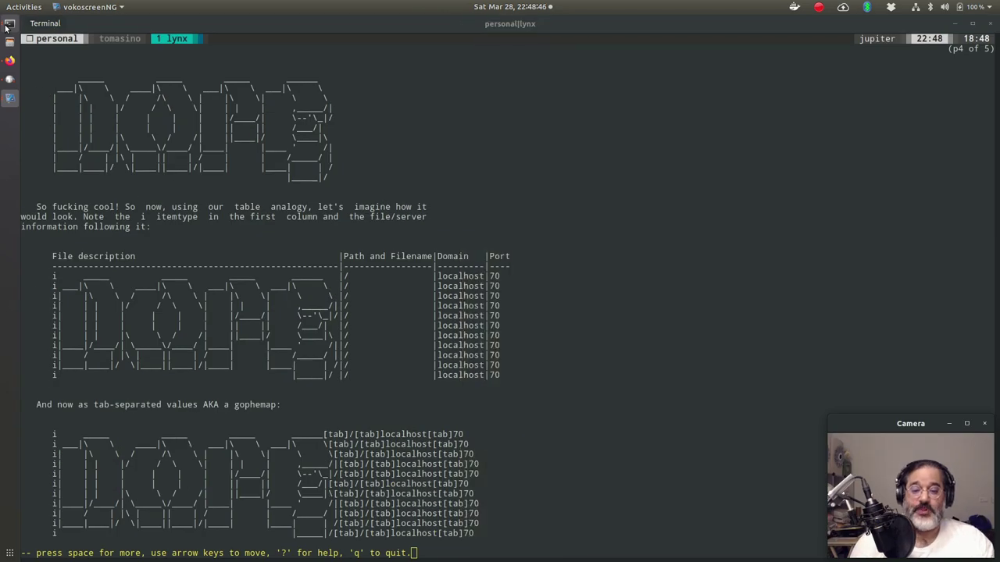
click(23, 7)
click(471, 213)
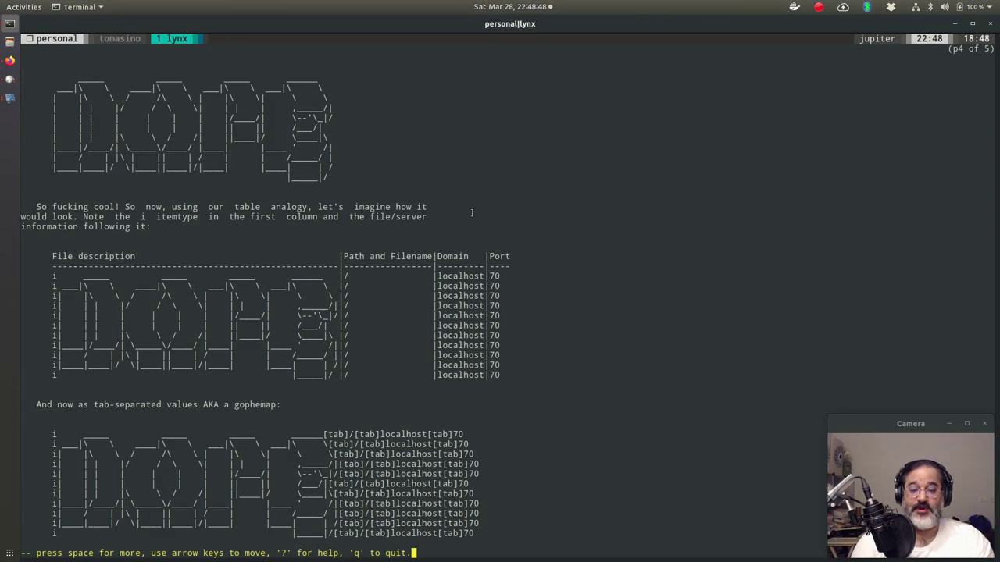
text(qylynx)
key(Return)
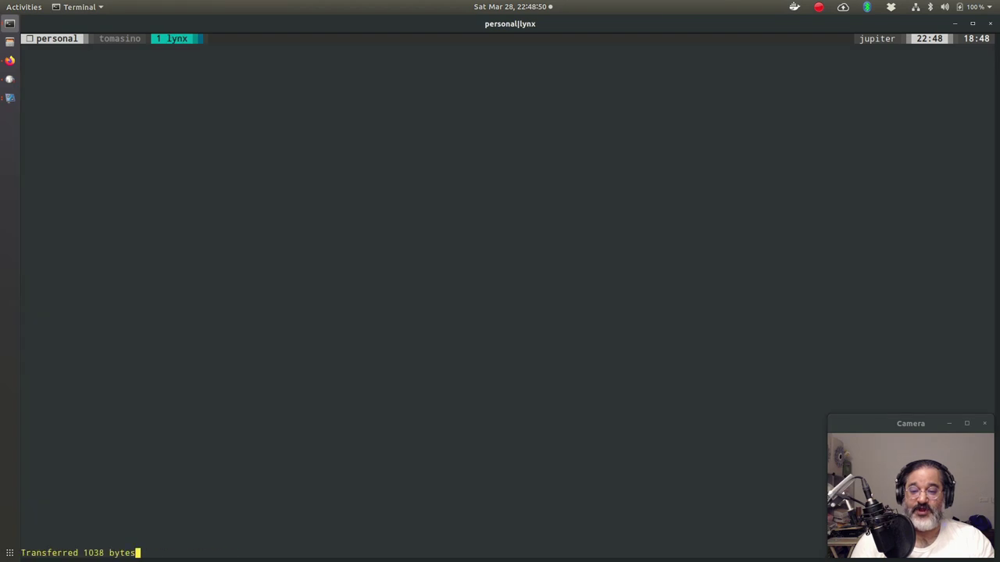
Open the Phlog and read the re: smolderingwizard post and its linked original post.
key(Down)
key(Right)
key(Down)
key(Down)
key(Down)
key(Down)
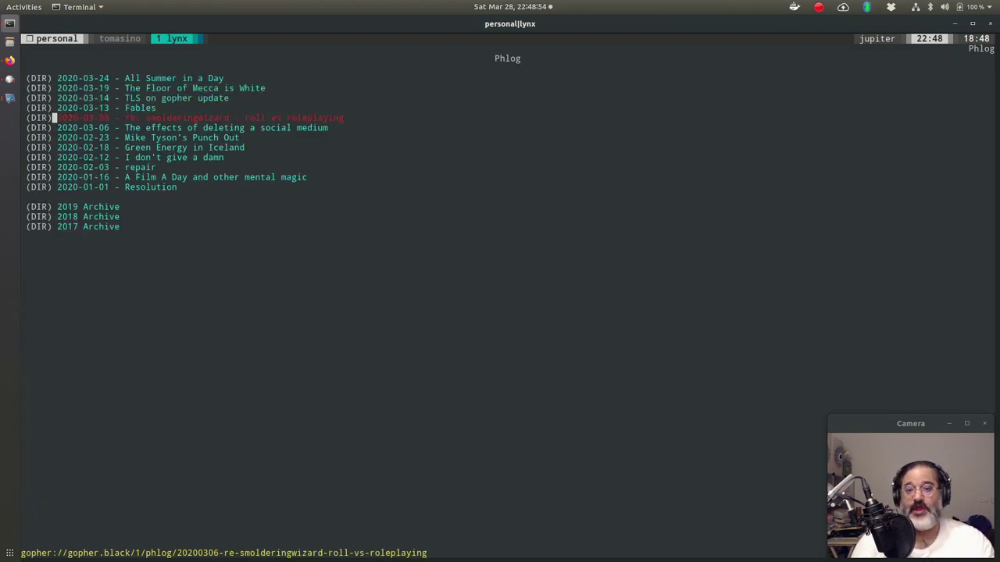
key(Right)
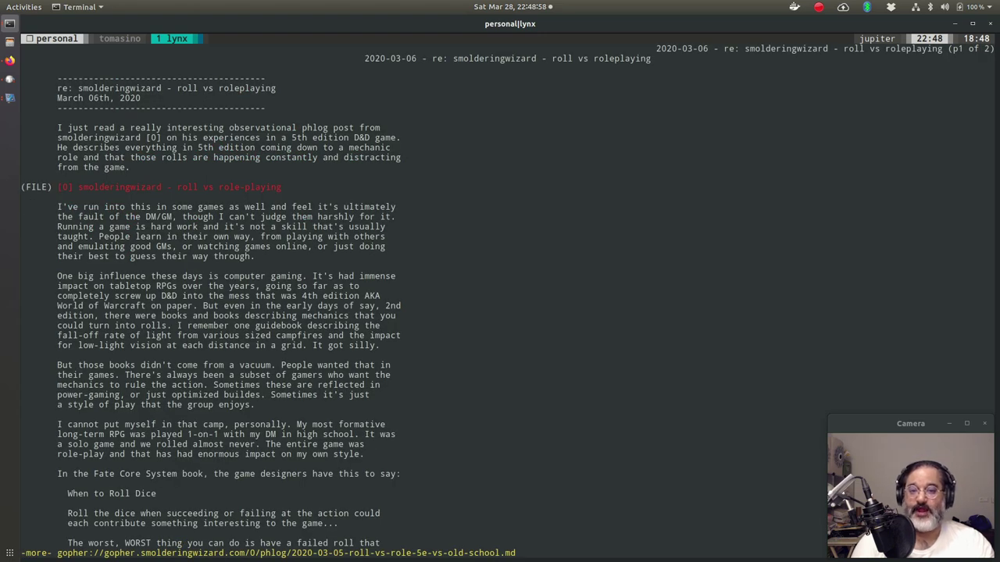
key(Right)
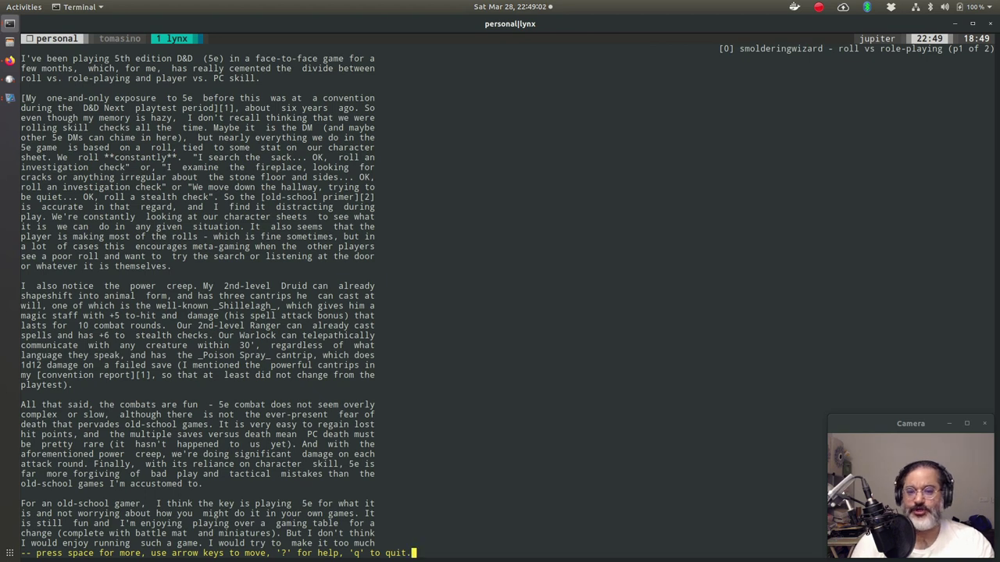
key(space)
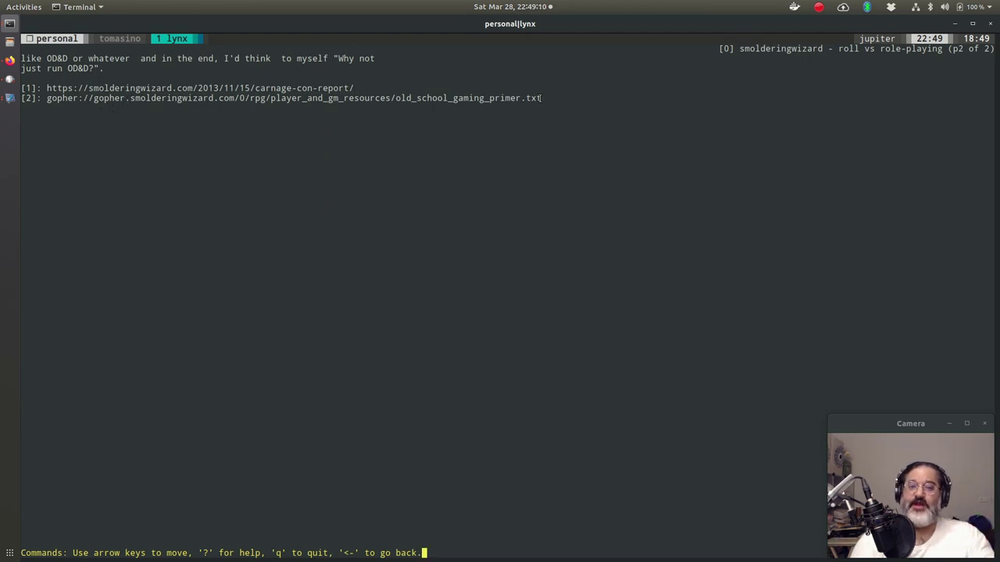
key(Left)
key(Left)
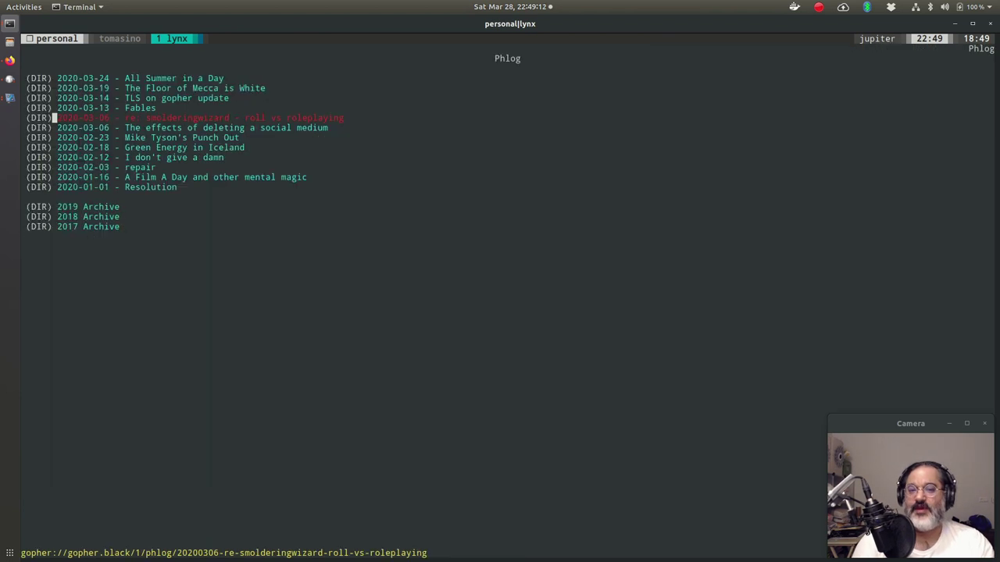
key(Down)
Read 'The effects of deleting a social medium' post, then return to the main Gopher Menu.
key(Up)
key(Down)
key(Up)
key(Up)
key(Up)
key(Up)
key(Up)
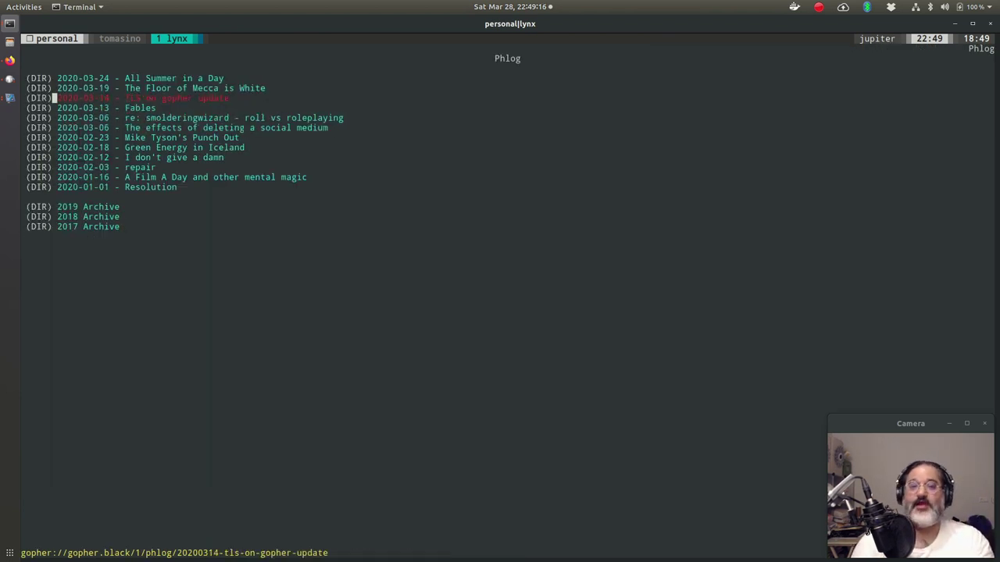
key(Down)
key(Down)
key(Down)
key(Down)
key(Down)
key(Down)
key(Down)
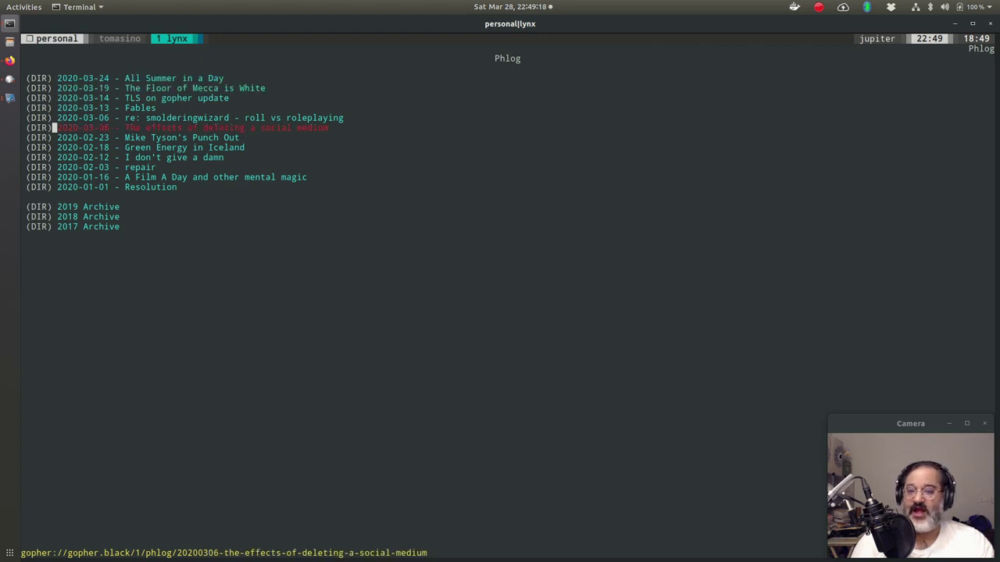
key(Up)
key(Up)
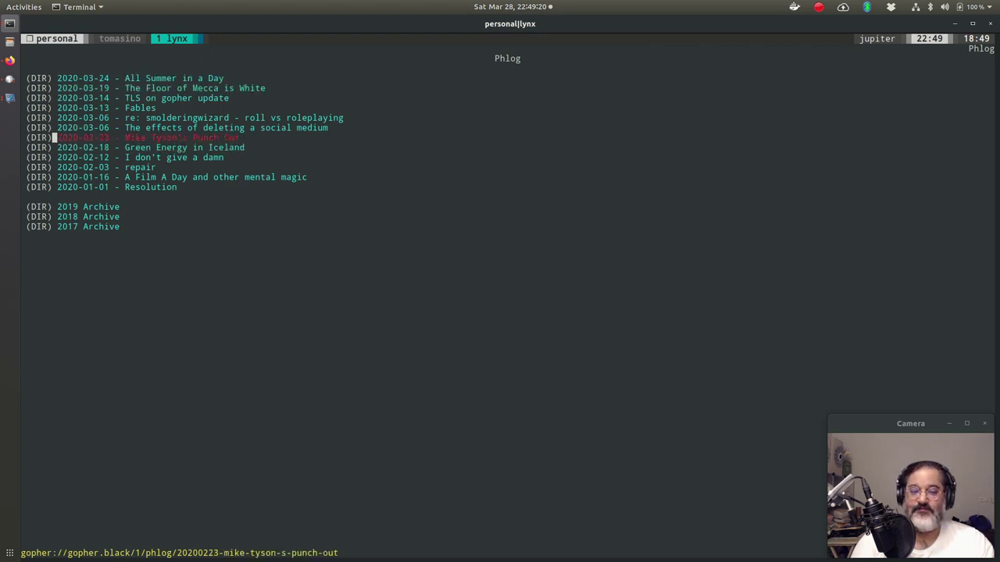
key(Return)
key(Down)
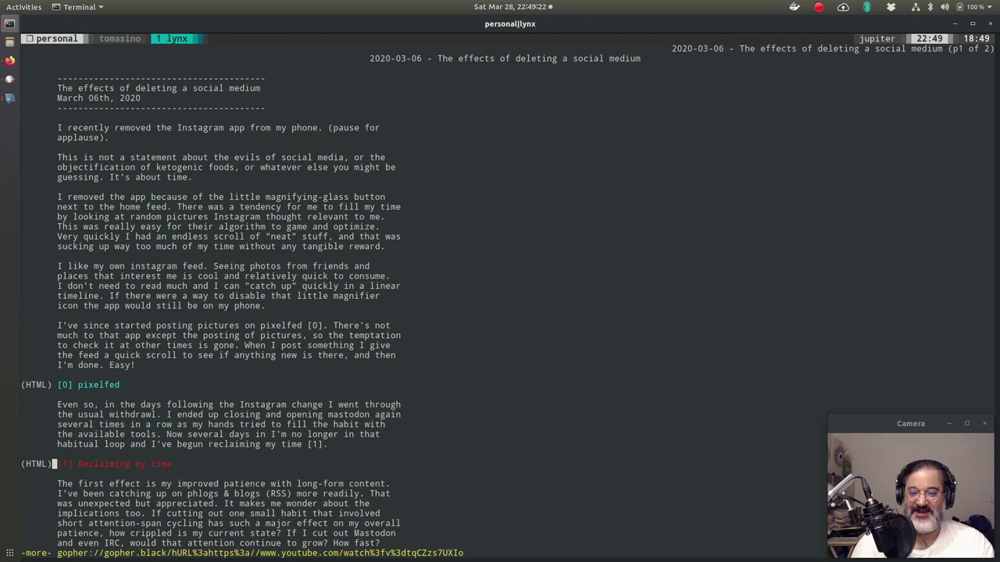
key(Left)
key(Down)
key(Down)
key(Down)
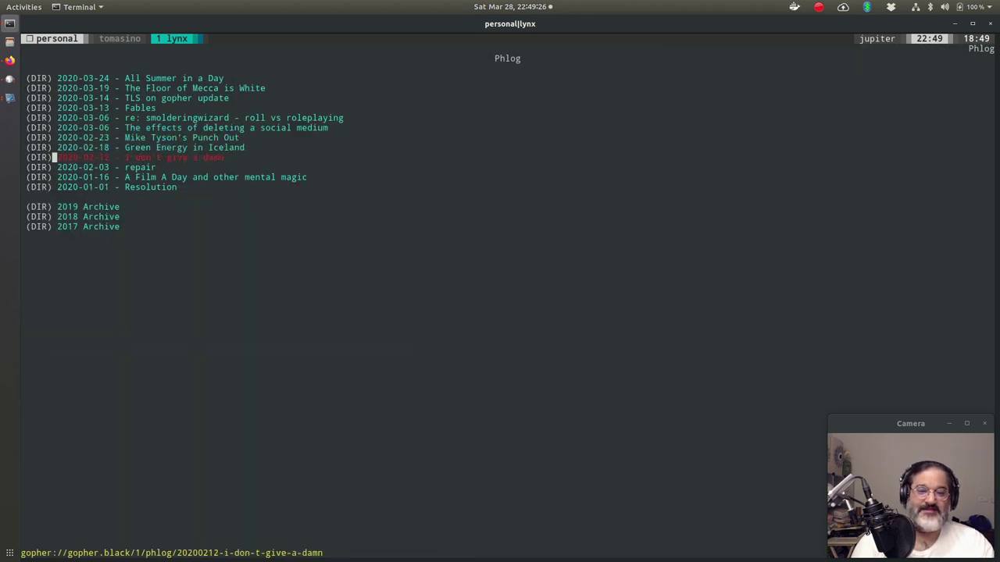
key(Left)
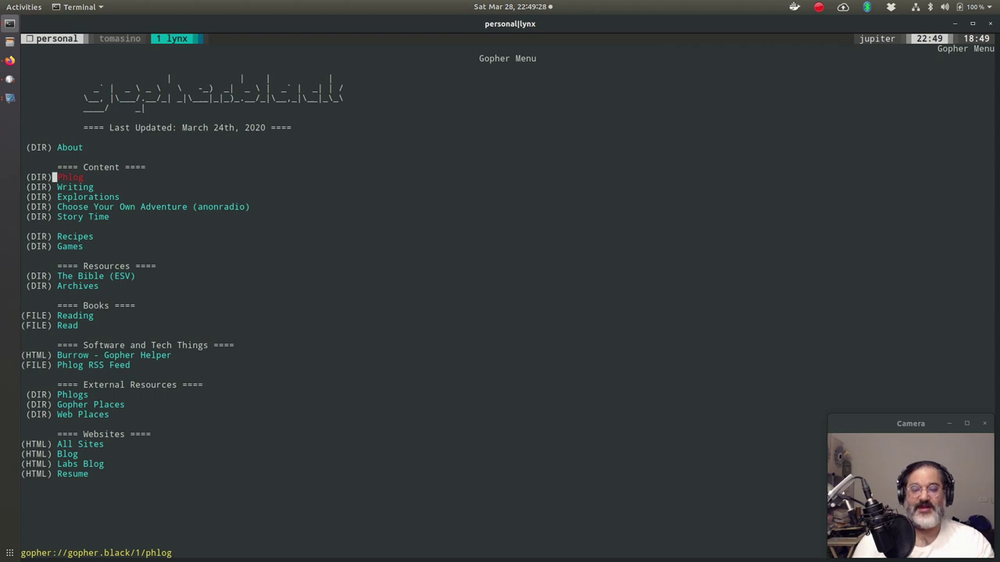